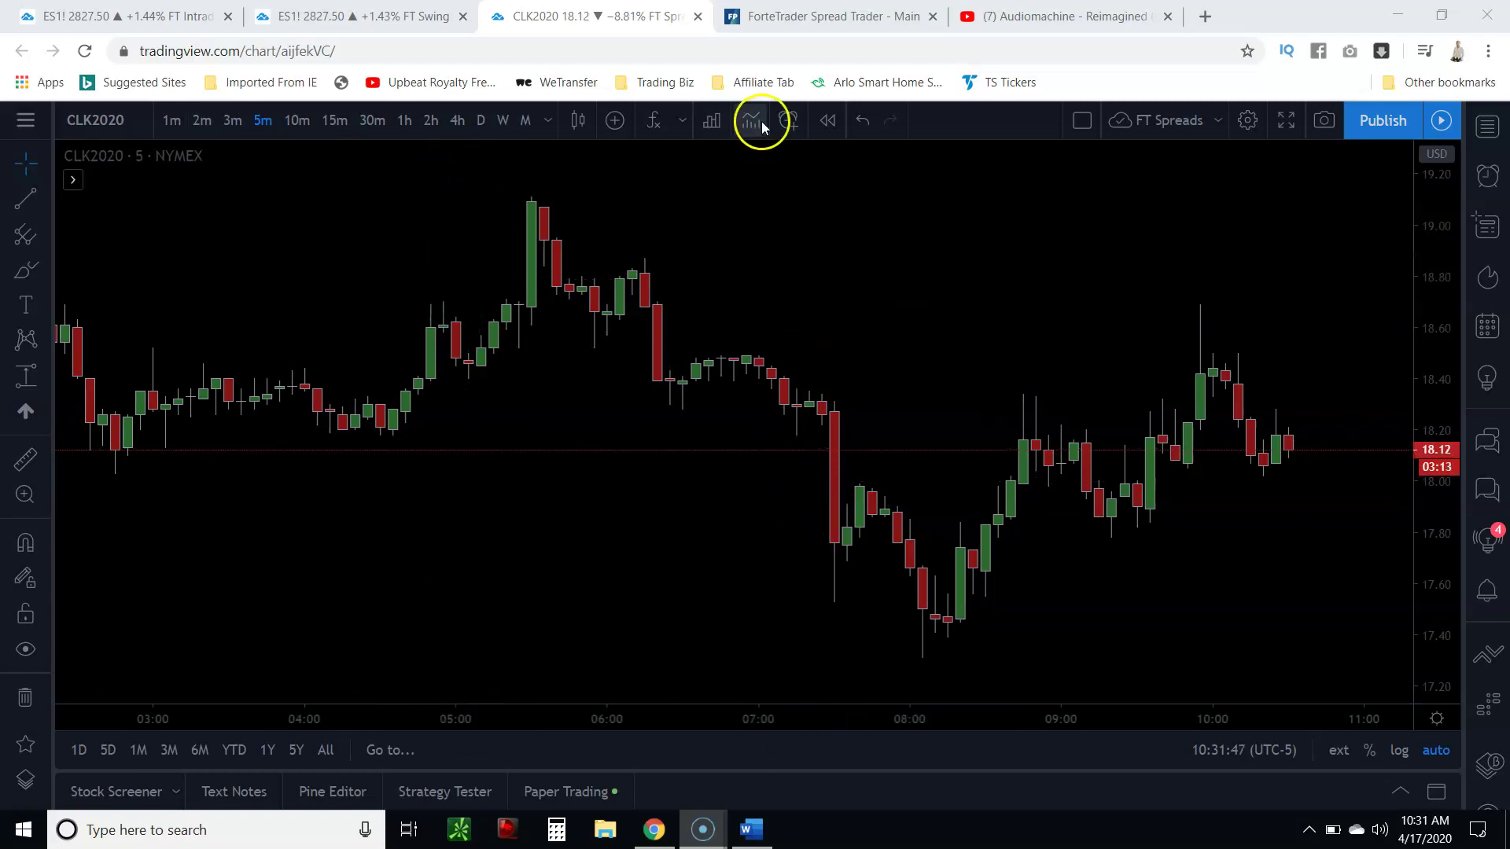
Load the crude oil calendar spread CLX2020 - CLZ2020 on the chart in place of CLK2020
left_click(118, 122)
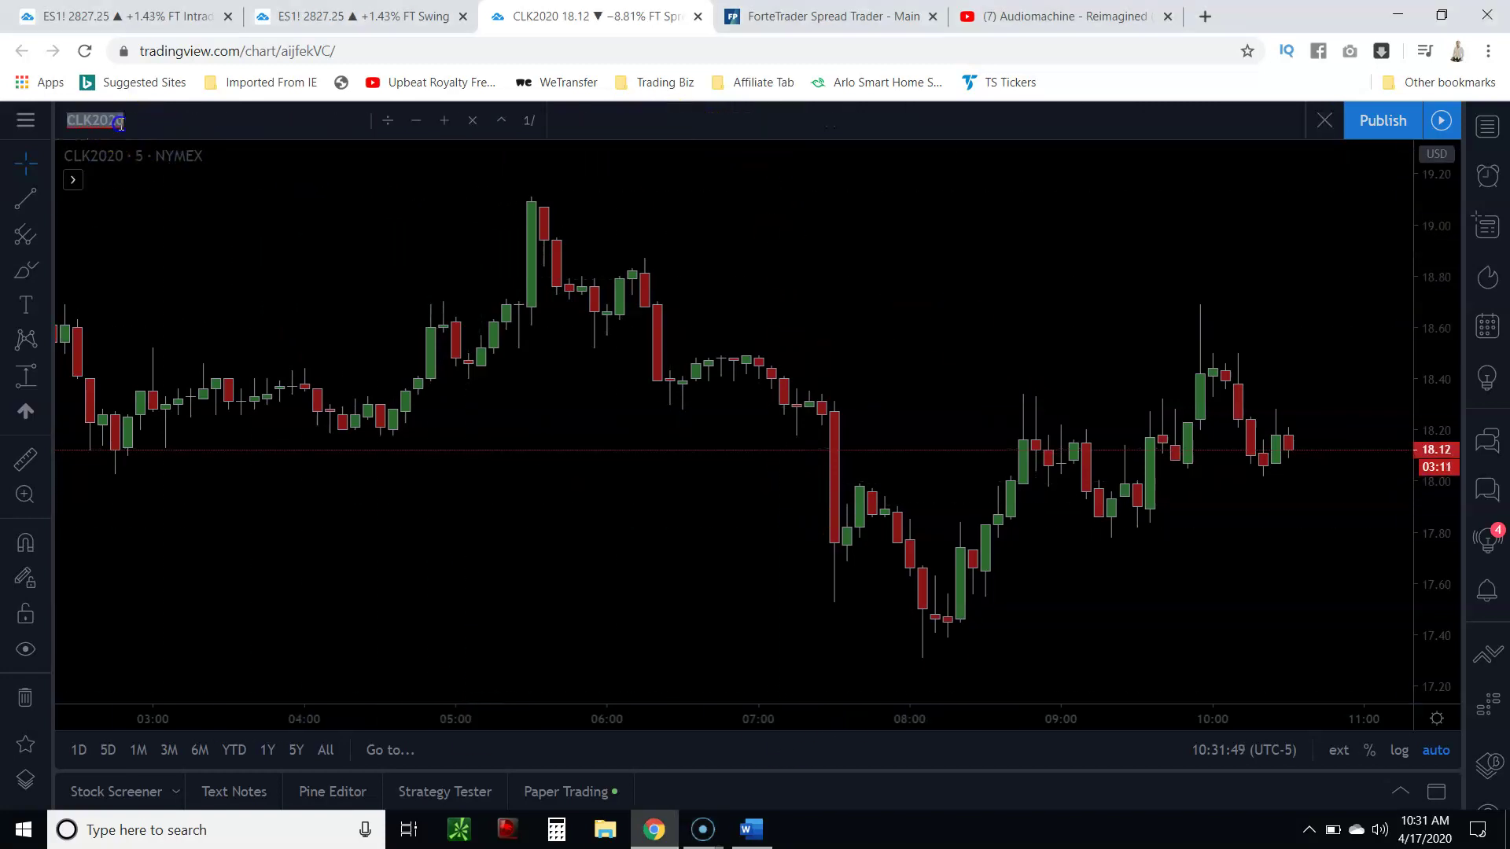
type("clk")
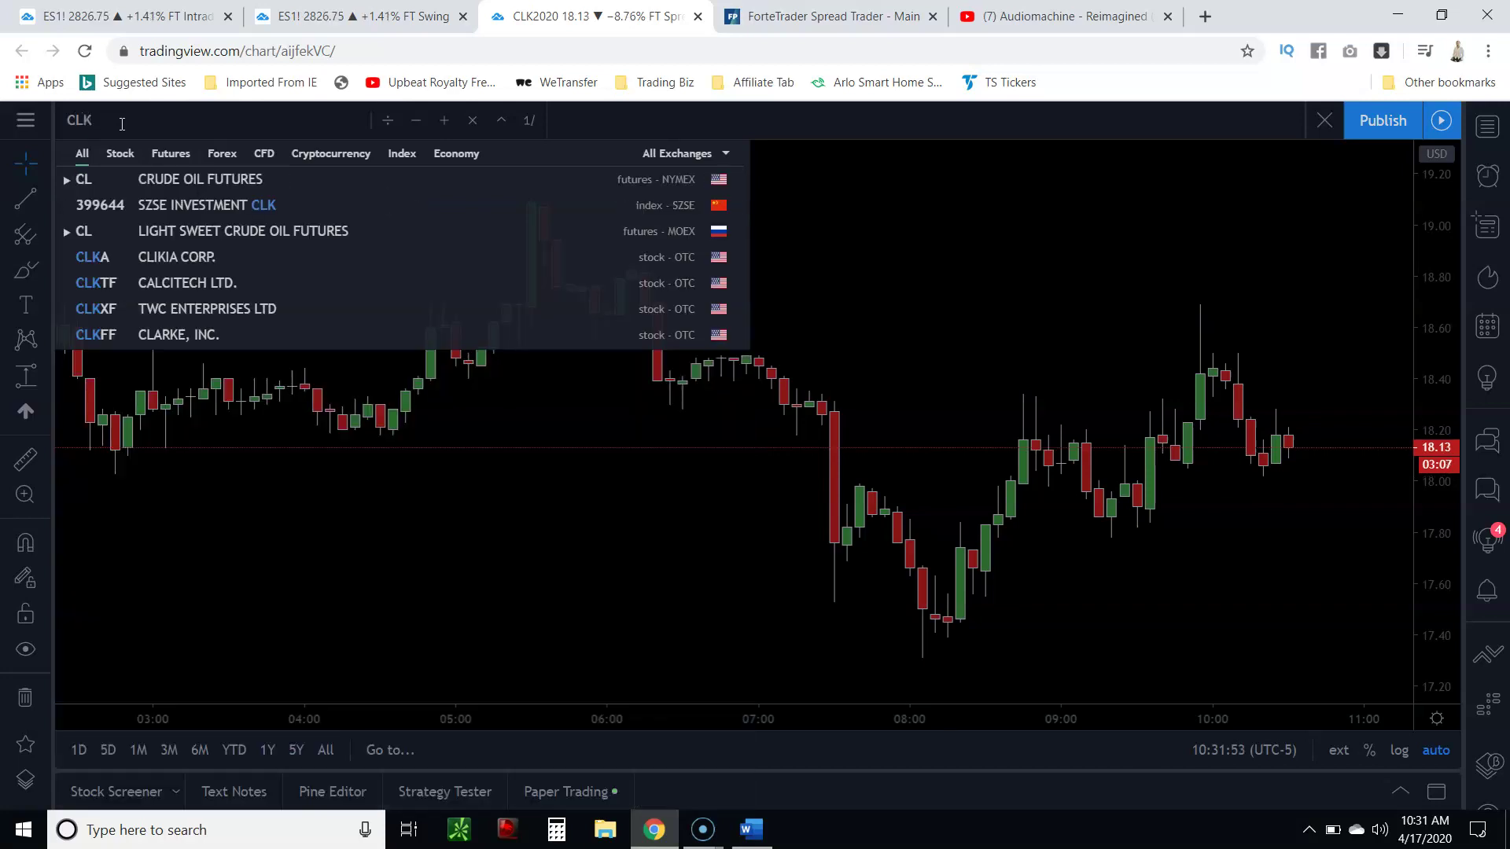
key("BackSpace")
type("x2")
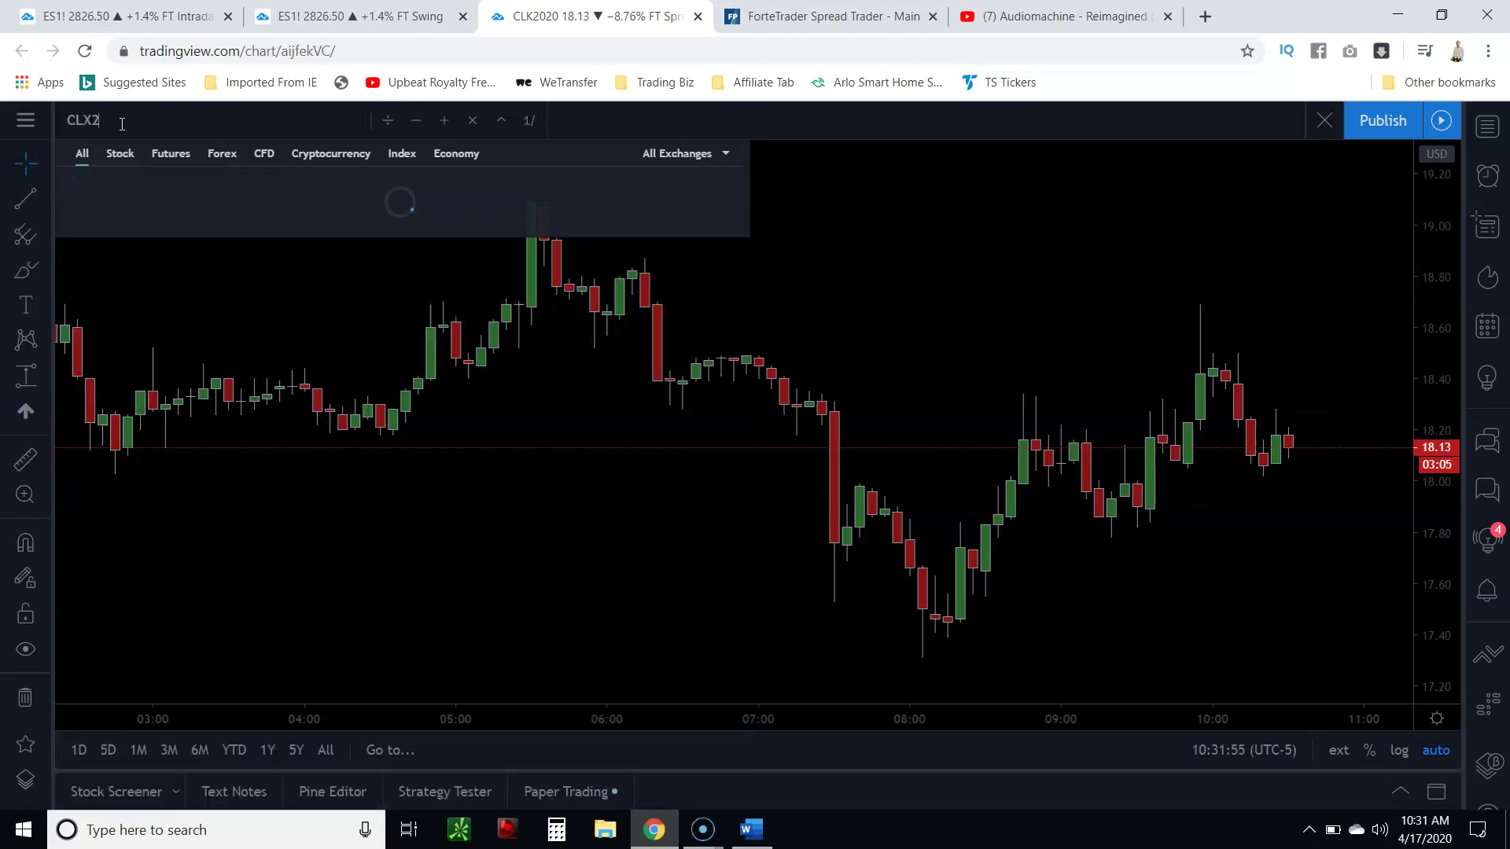
type("020")
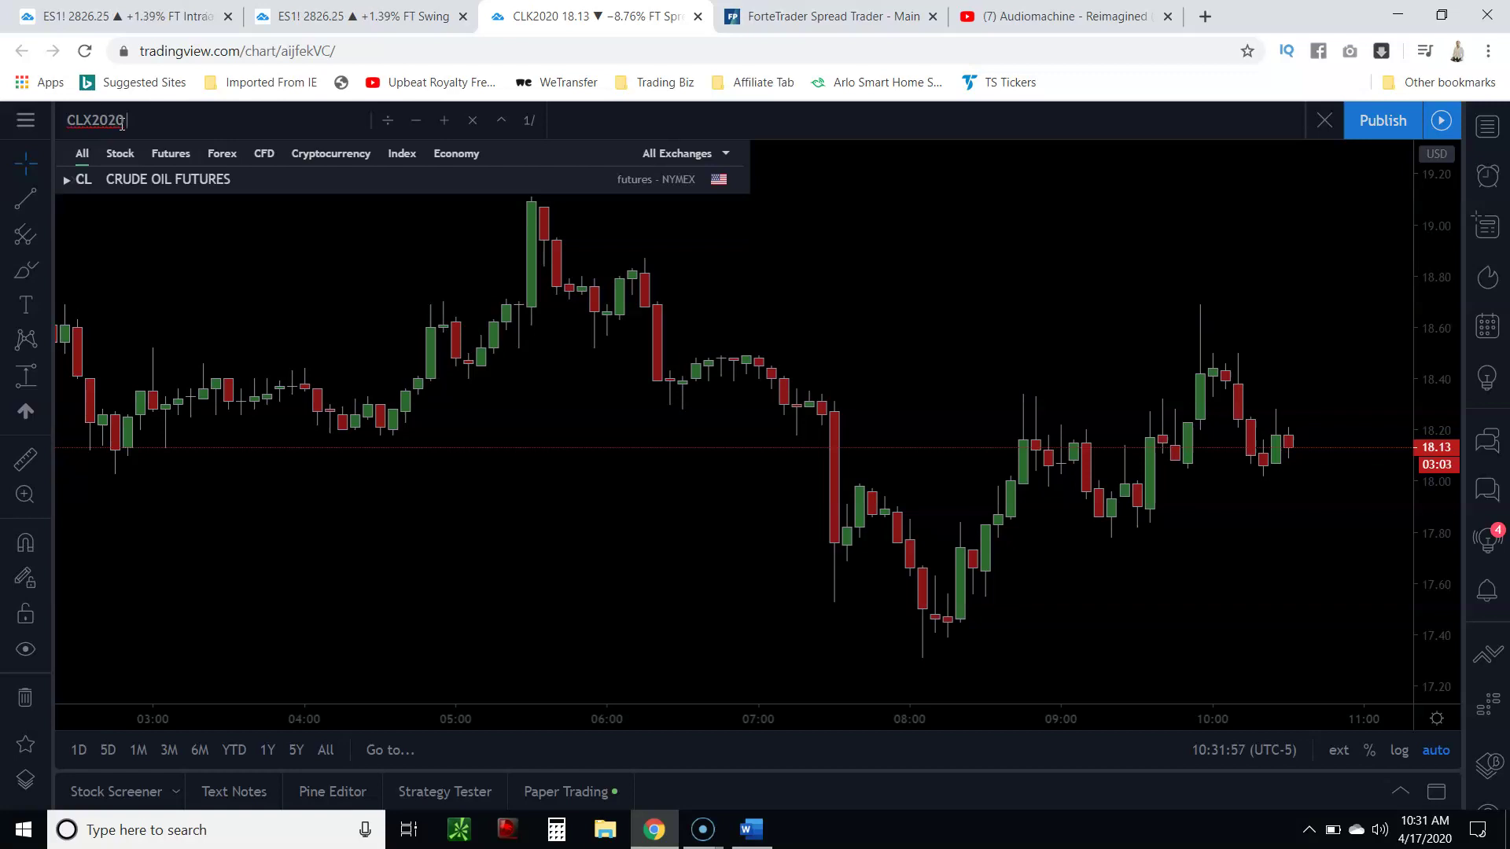
type(" - CL")
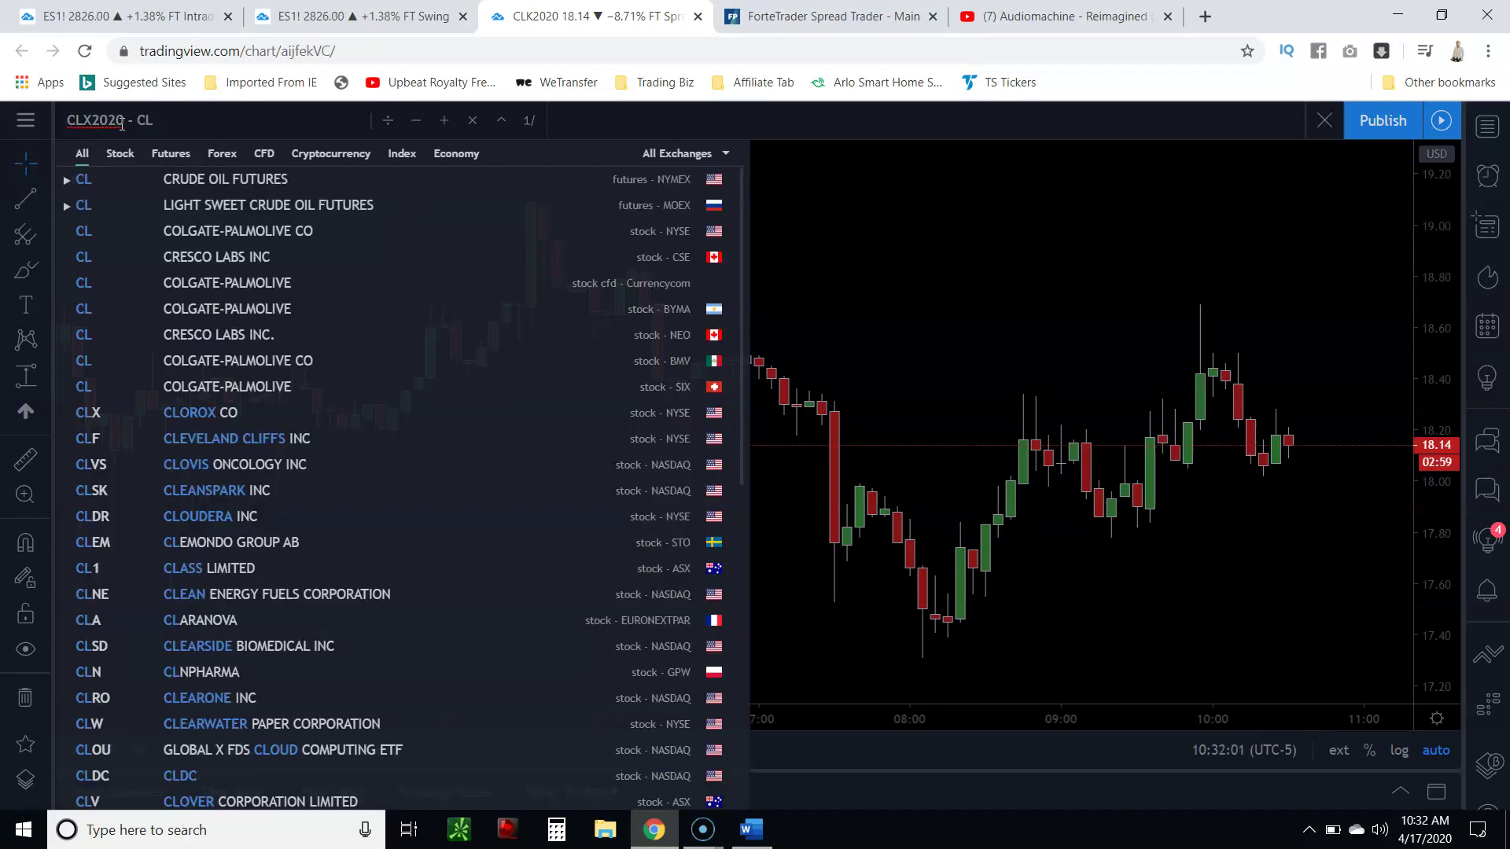
type("Z2020")
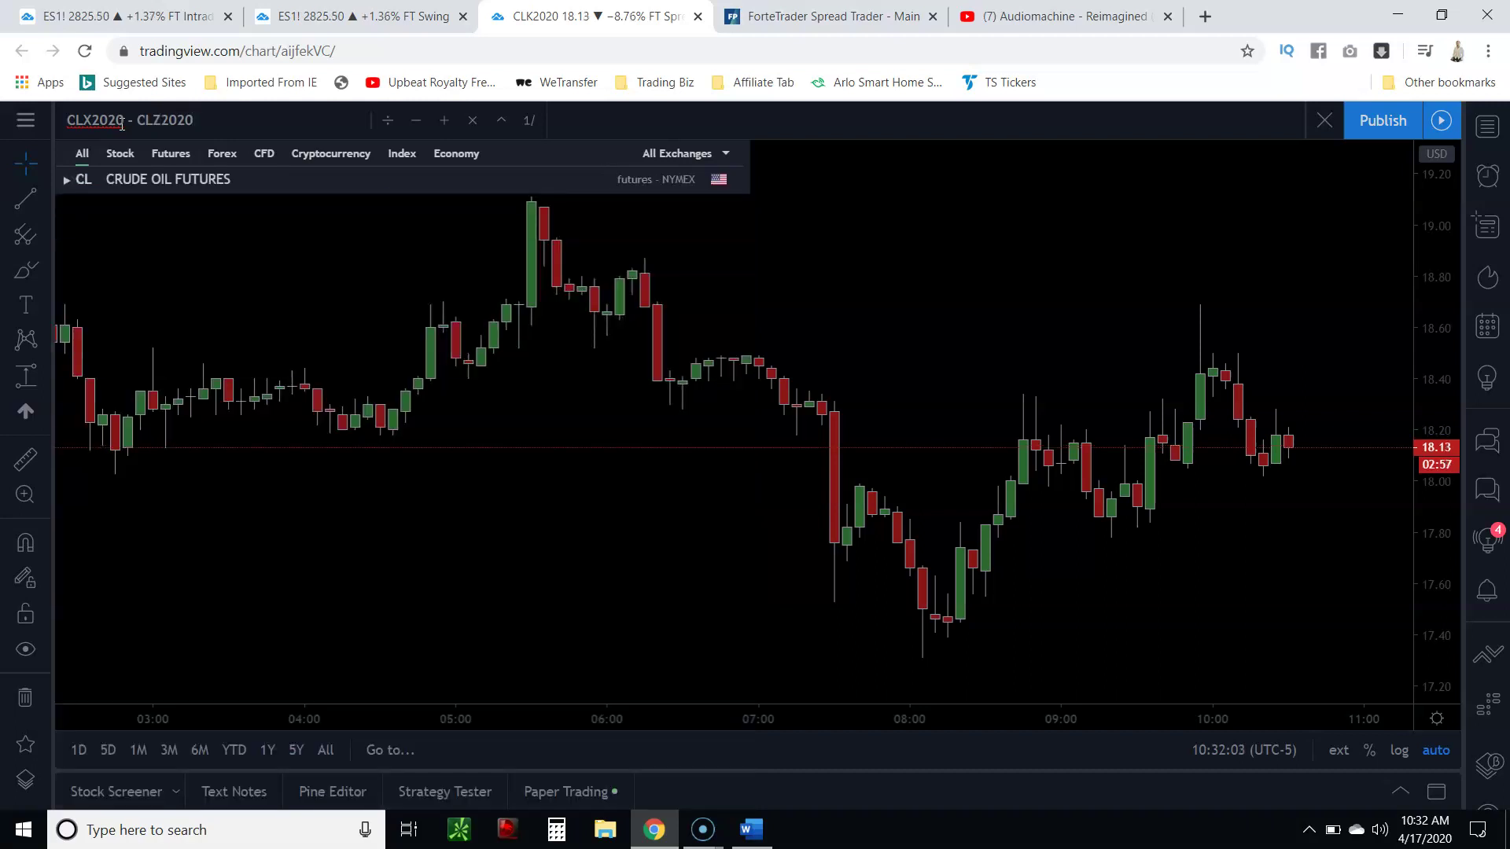
key("Return")
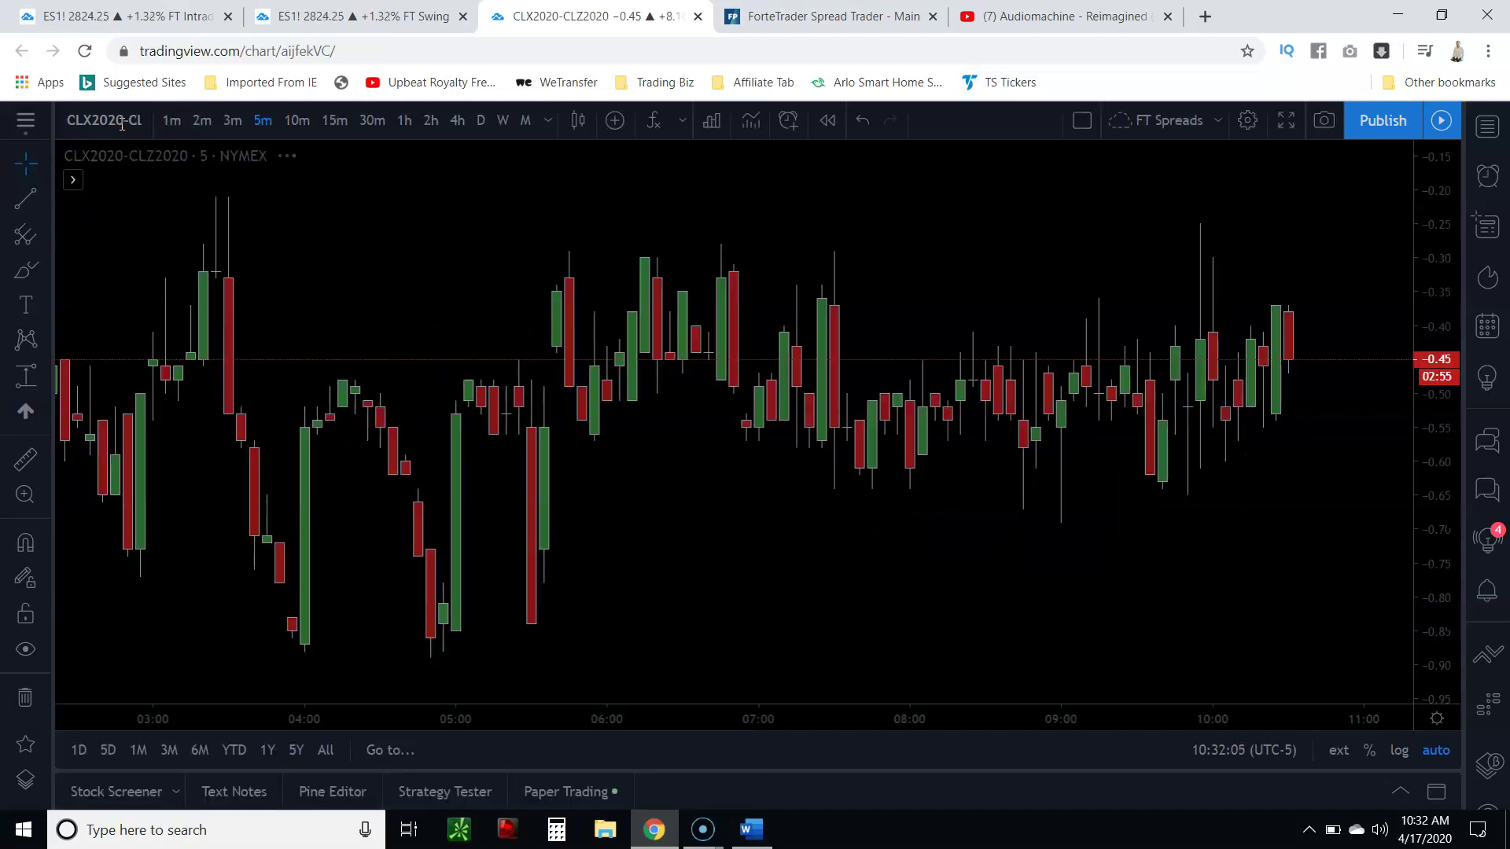
Change the spread chart's style from candles to Line
left_click(653, 120)
left_click(652, 120)
left_click(652, 119)
left_click(567, 119)
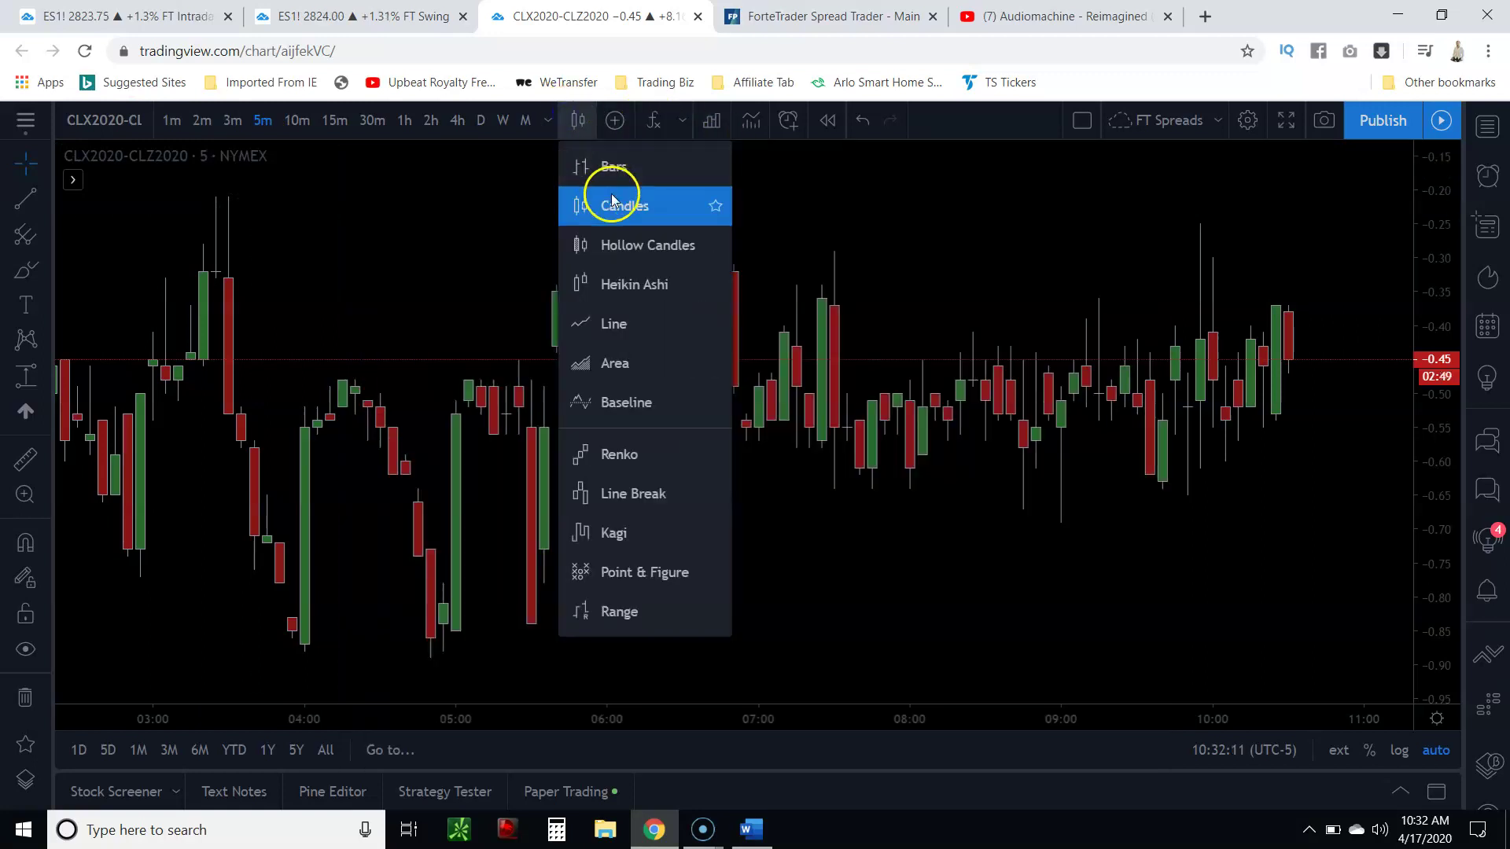
left_click(610, 326)
Show the hidden Support Resistance - Dynamic indicator on the spread chart
scroll(849, 507, "down", 10)
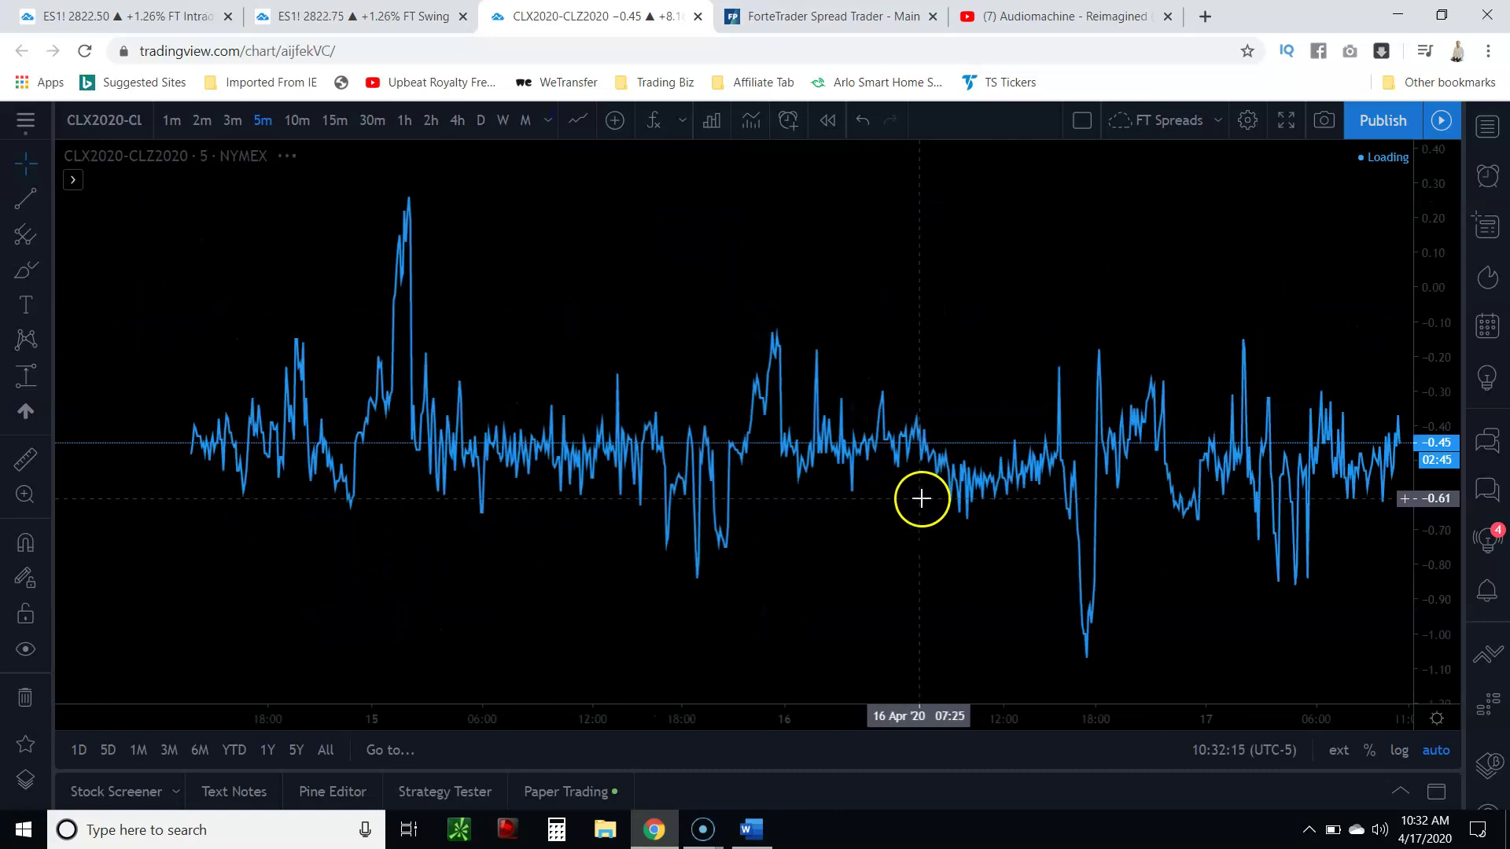
scroll(913, 499, "down", 4)
scroll(919, 483, "down", 3)
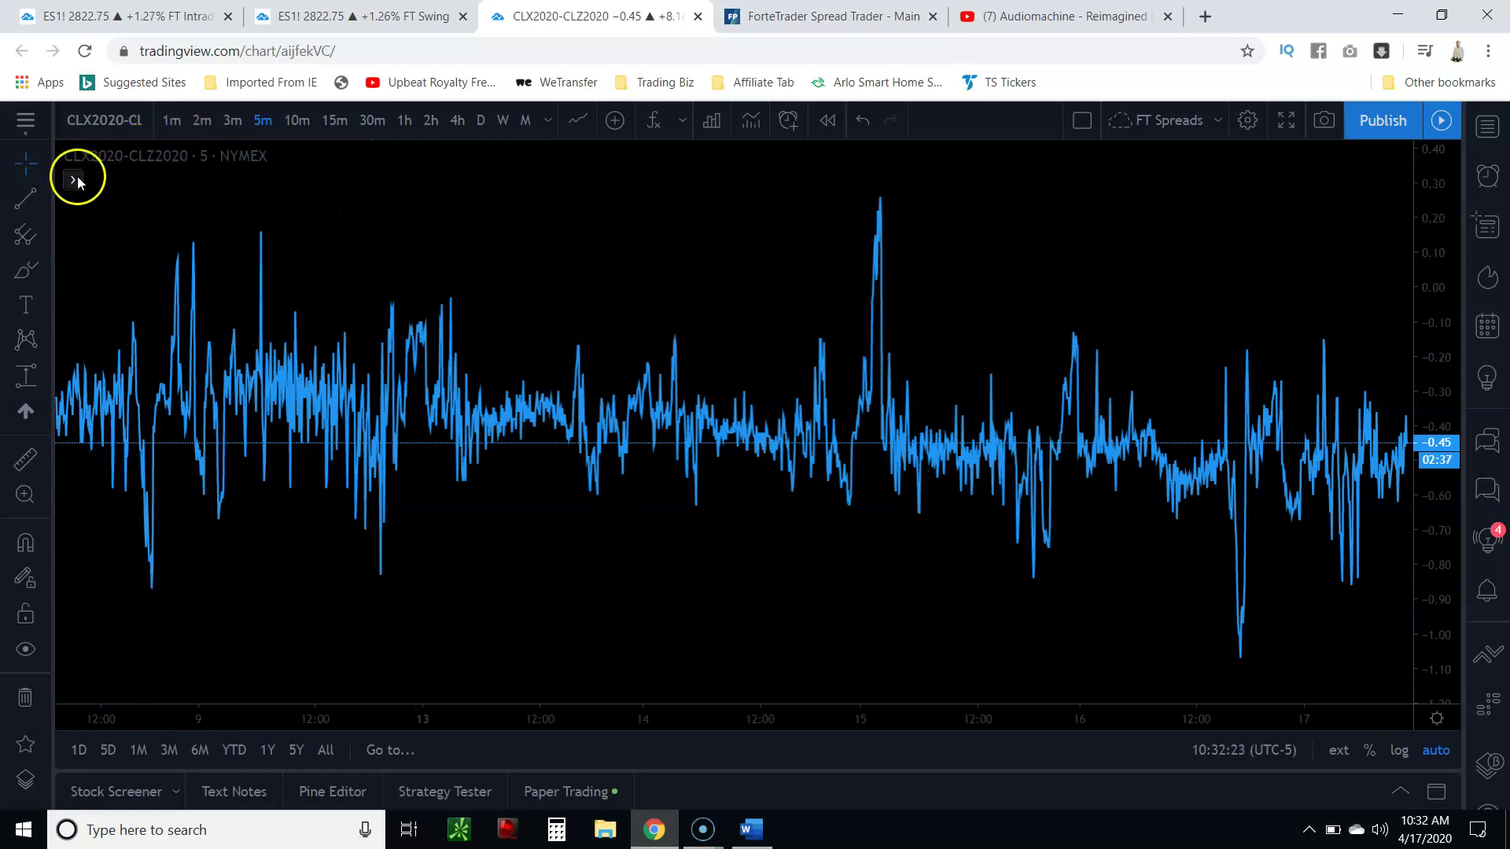
left_click(277, 179)
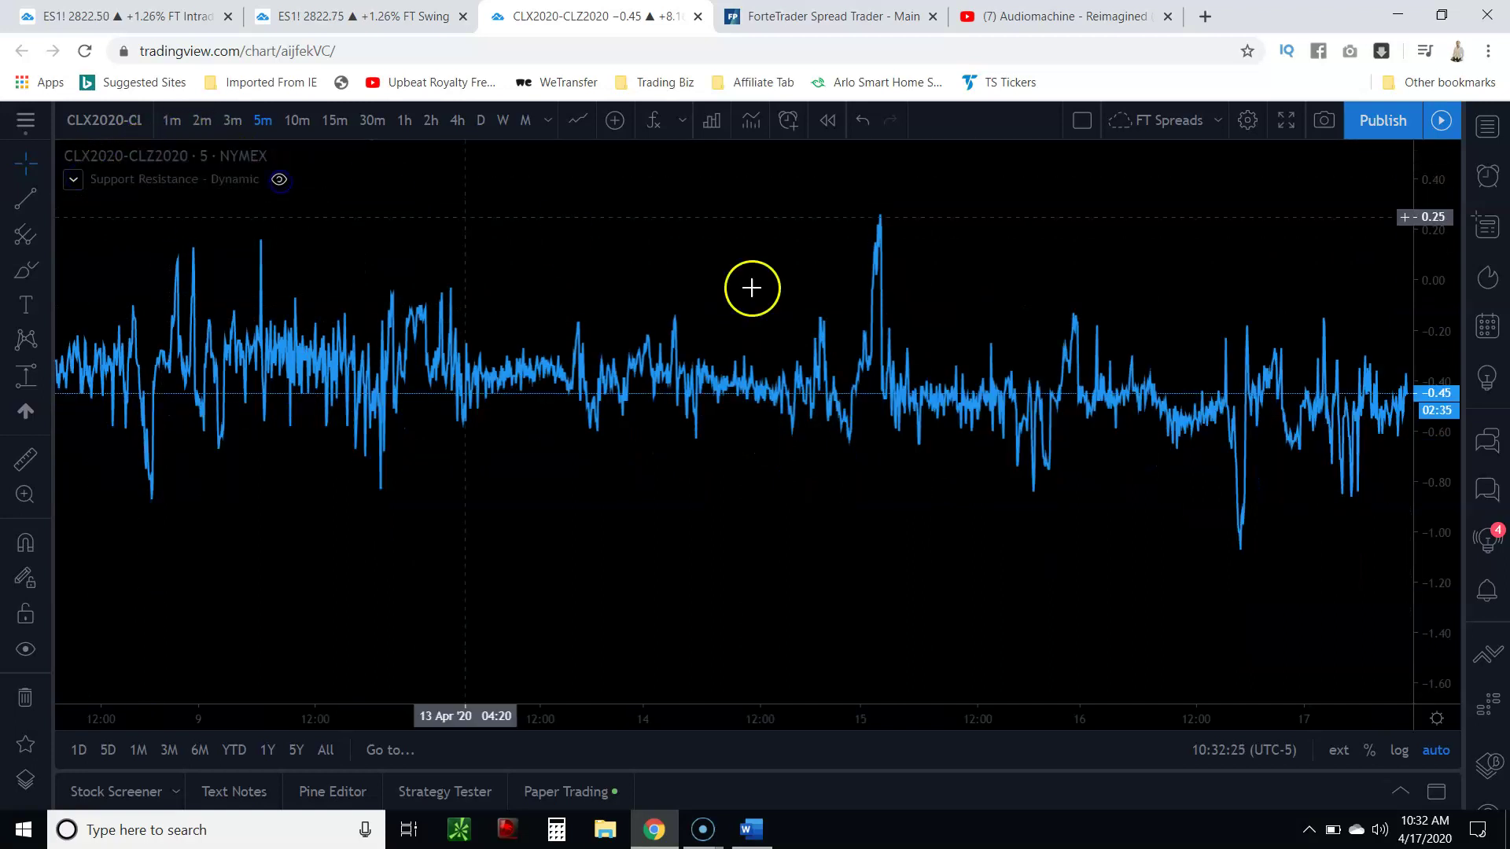
scroll(1184, 479, "up", 5)
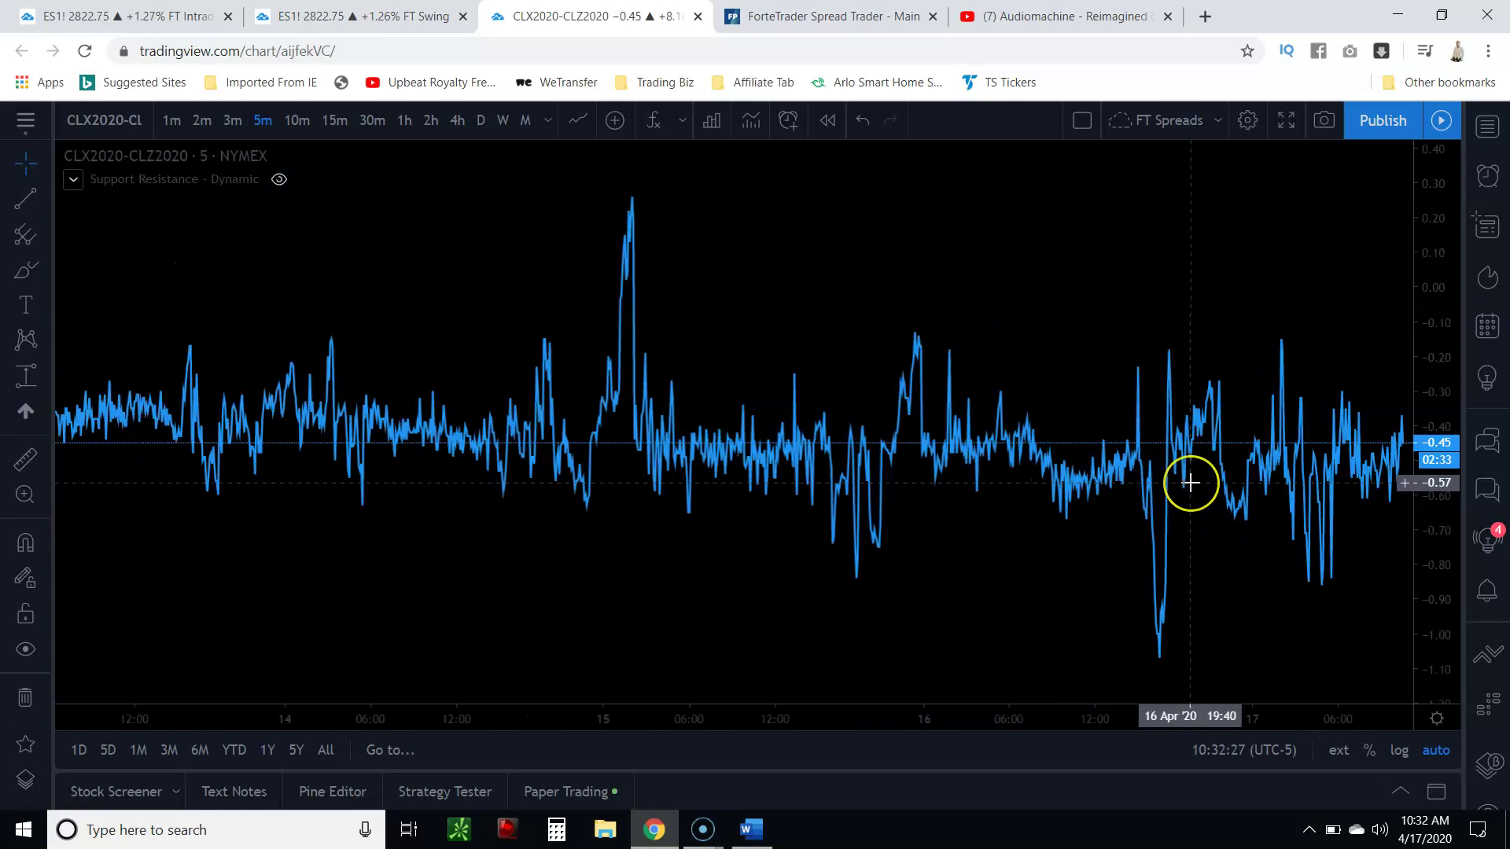
scroll(1189, 482, "up", 4)
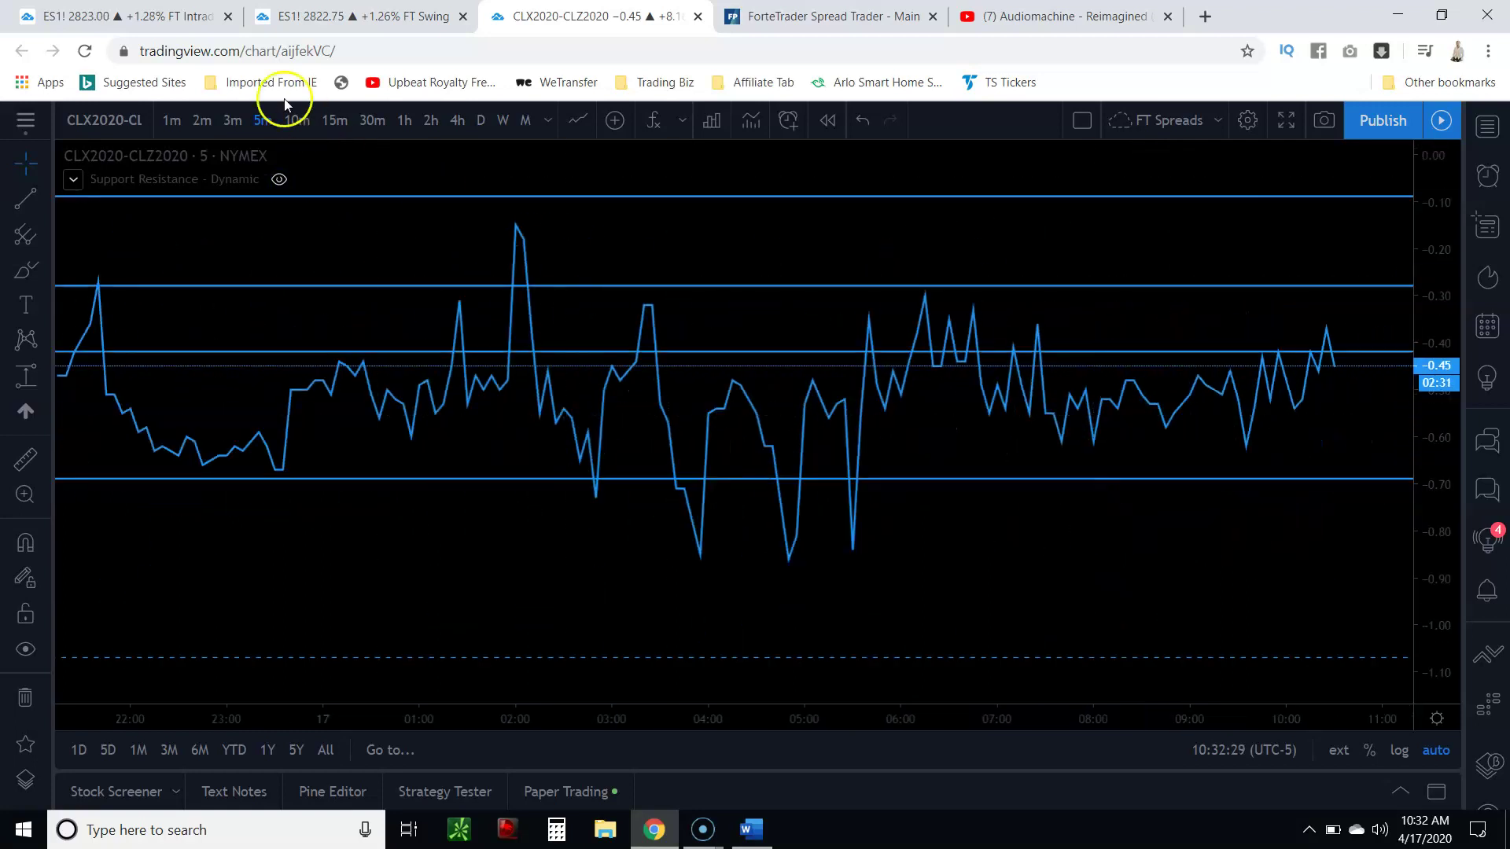
Examine the spread's price swings from 16 to 17 April against the support and resistance levels, enlarging the price scale to reveal their value labels
scroll(360, 512, "down", 2)
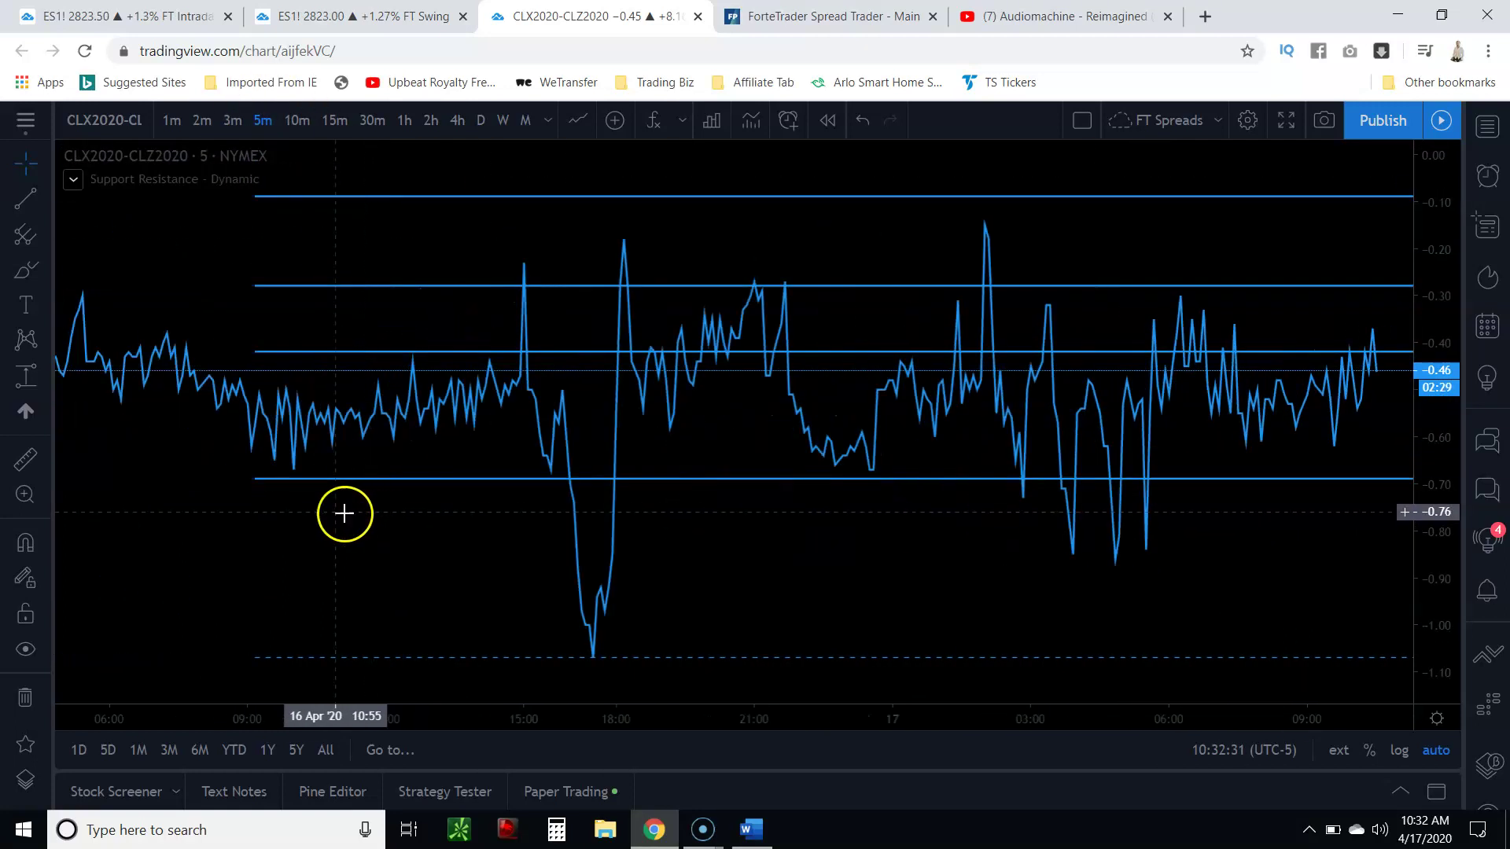
mouse_move(310, 516)
left_mouse_down()
mouse_move(1287, 519)
mouse_move(165, 490)
mouse_move(331, 506)
mouse_move(308, 507)
left_mouse_up()
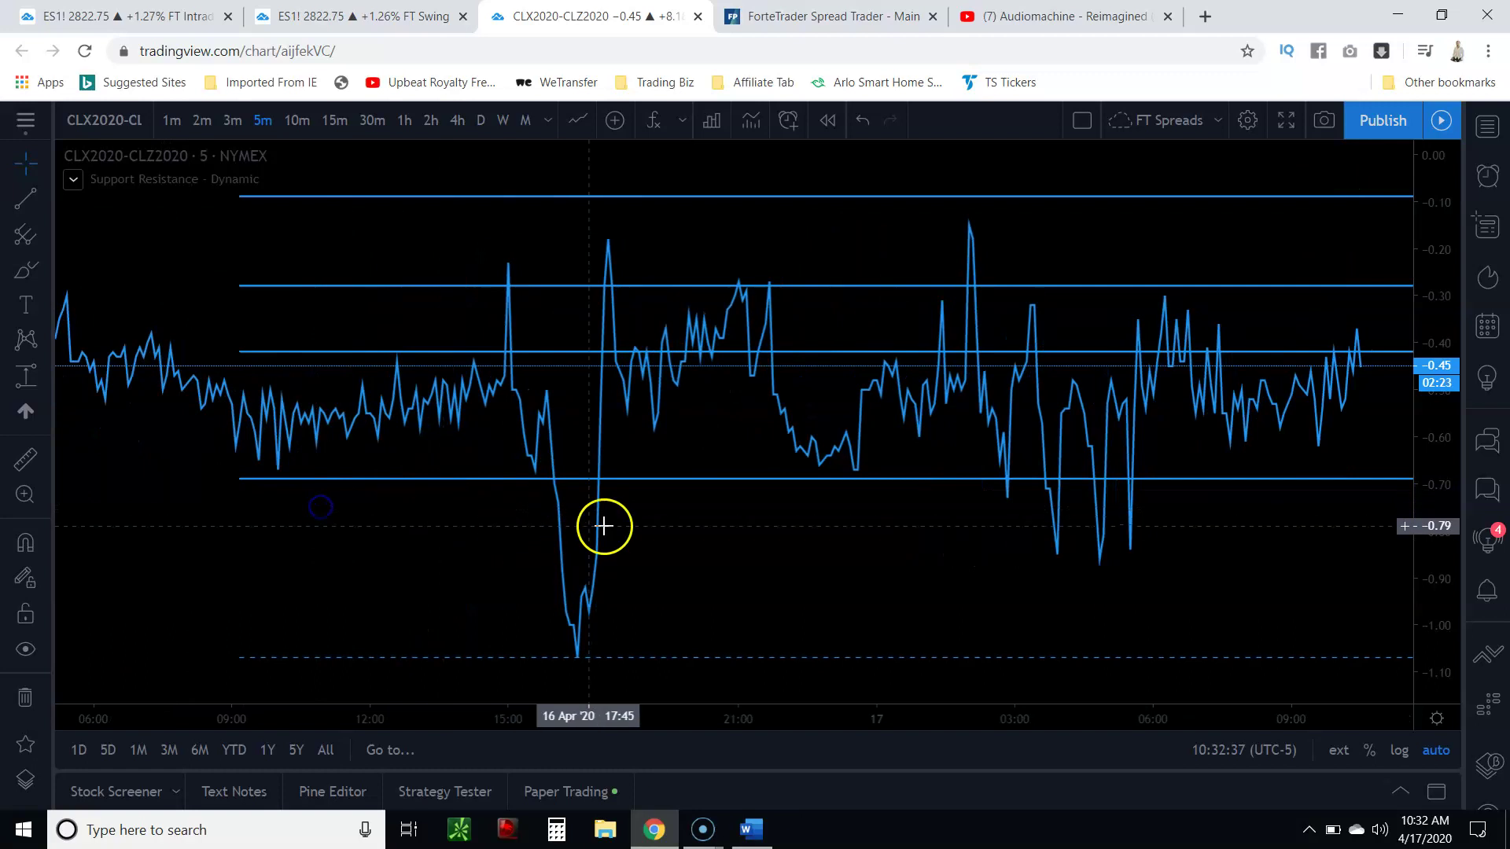
scroll(883, 529, "up", 2)
scroll(886, 529, "down", 1)
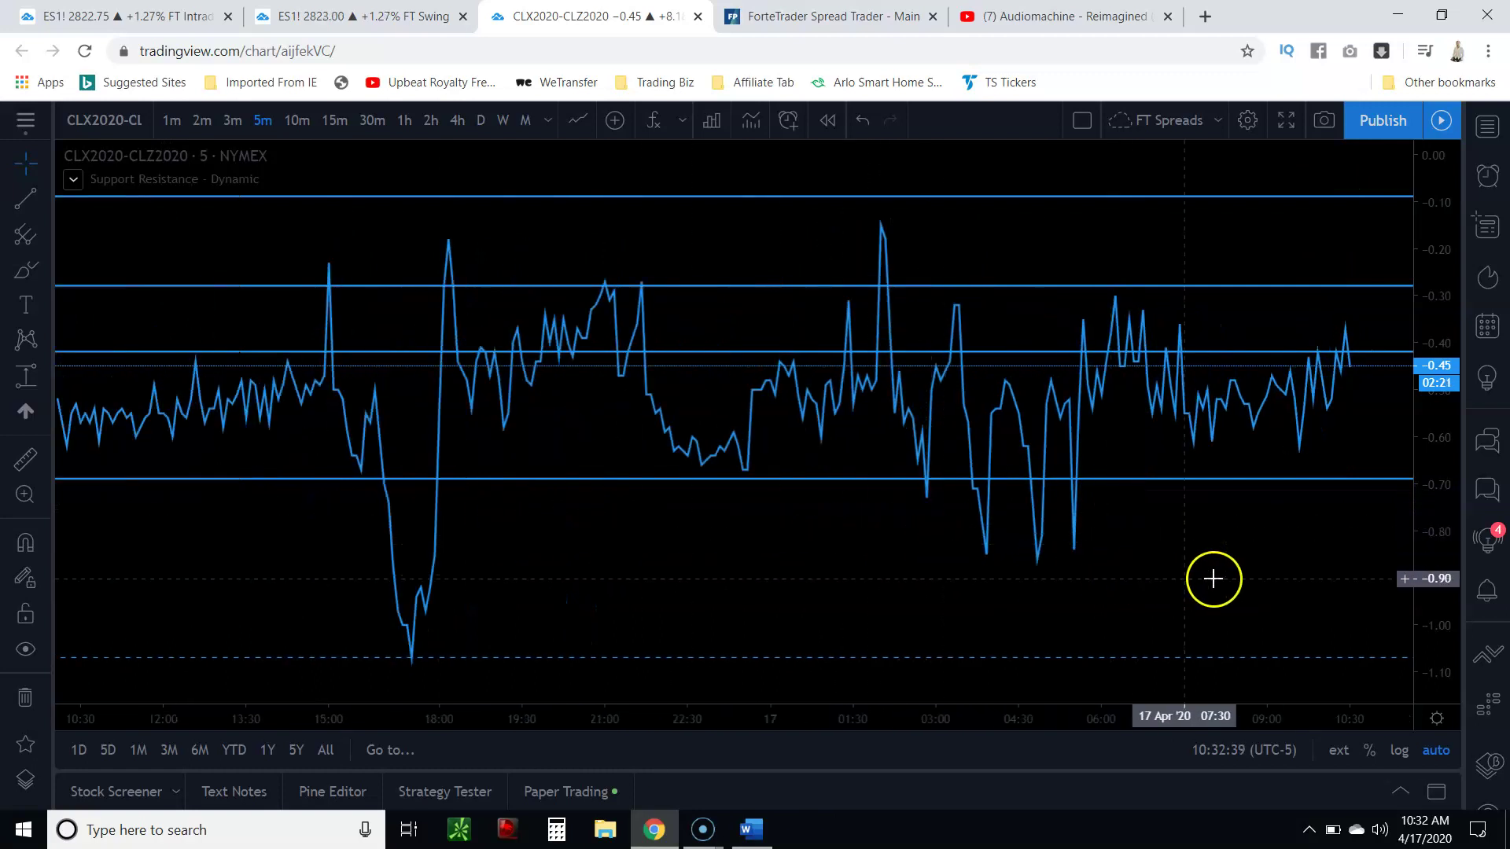
scroll(1223, 565, "up", 1)
scroll(1258, 550, "up", 1)
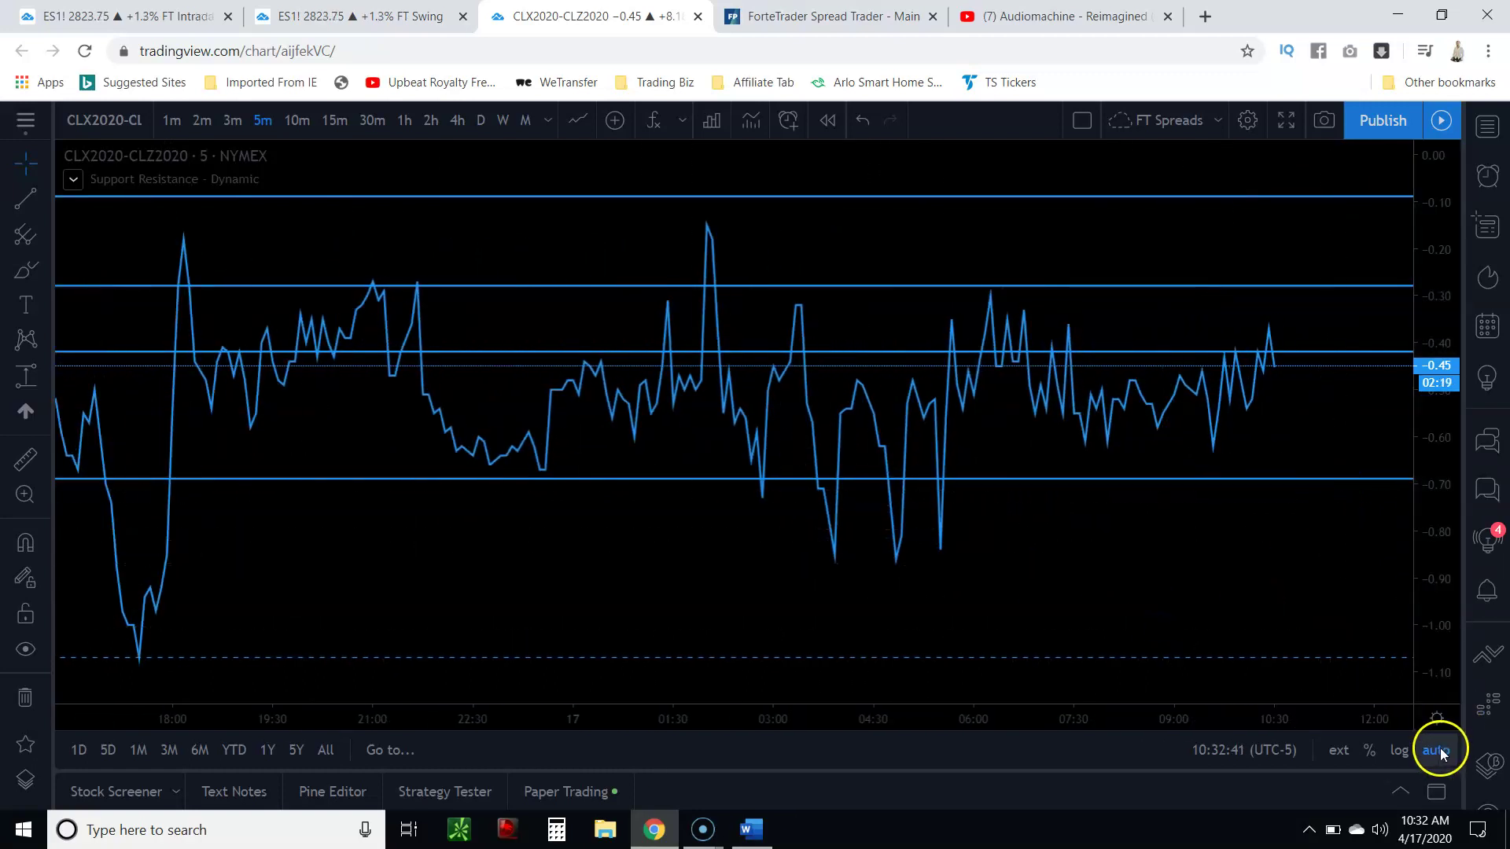
left_click_drag(1308, 590, 1186, 634)
left_click_drag(1456, 562, 1438, 431)
left_click_drag(1171, 607, 1310, 505)
left_click_drag(1432, 344, 1452, 396)
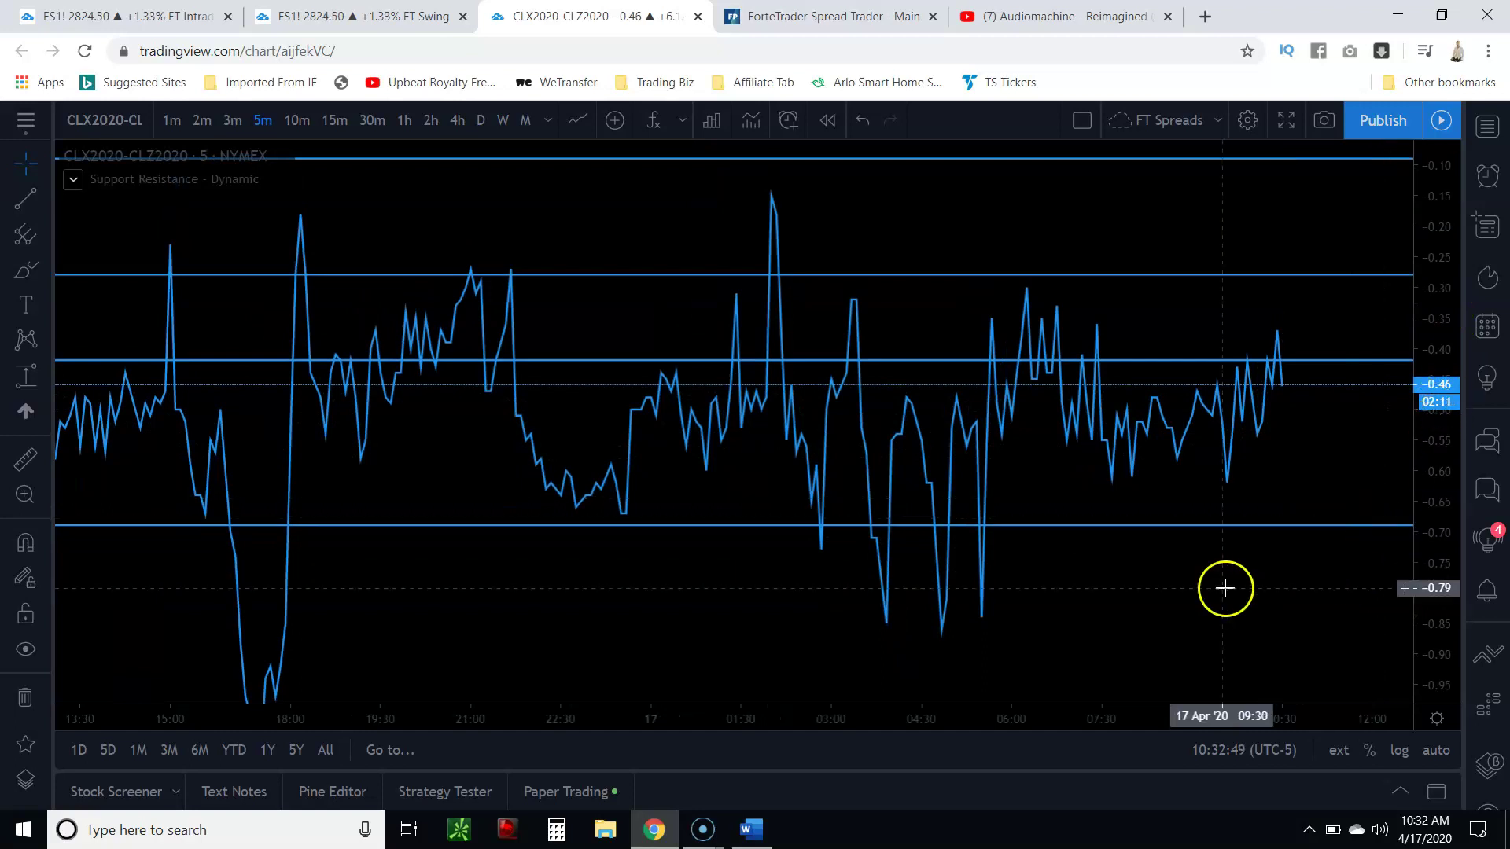
left_click_drag(1228, 596, 1065, 597)
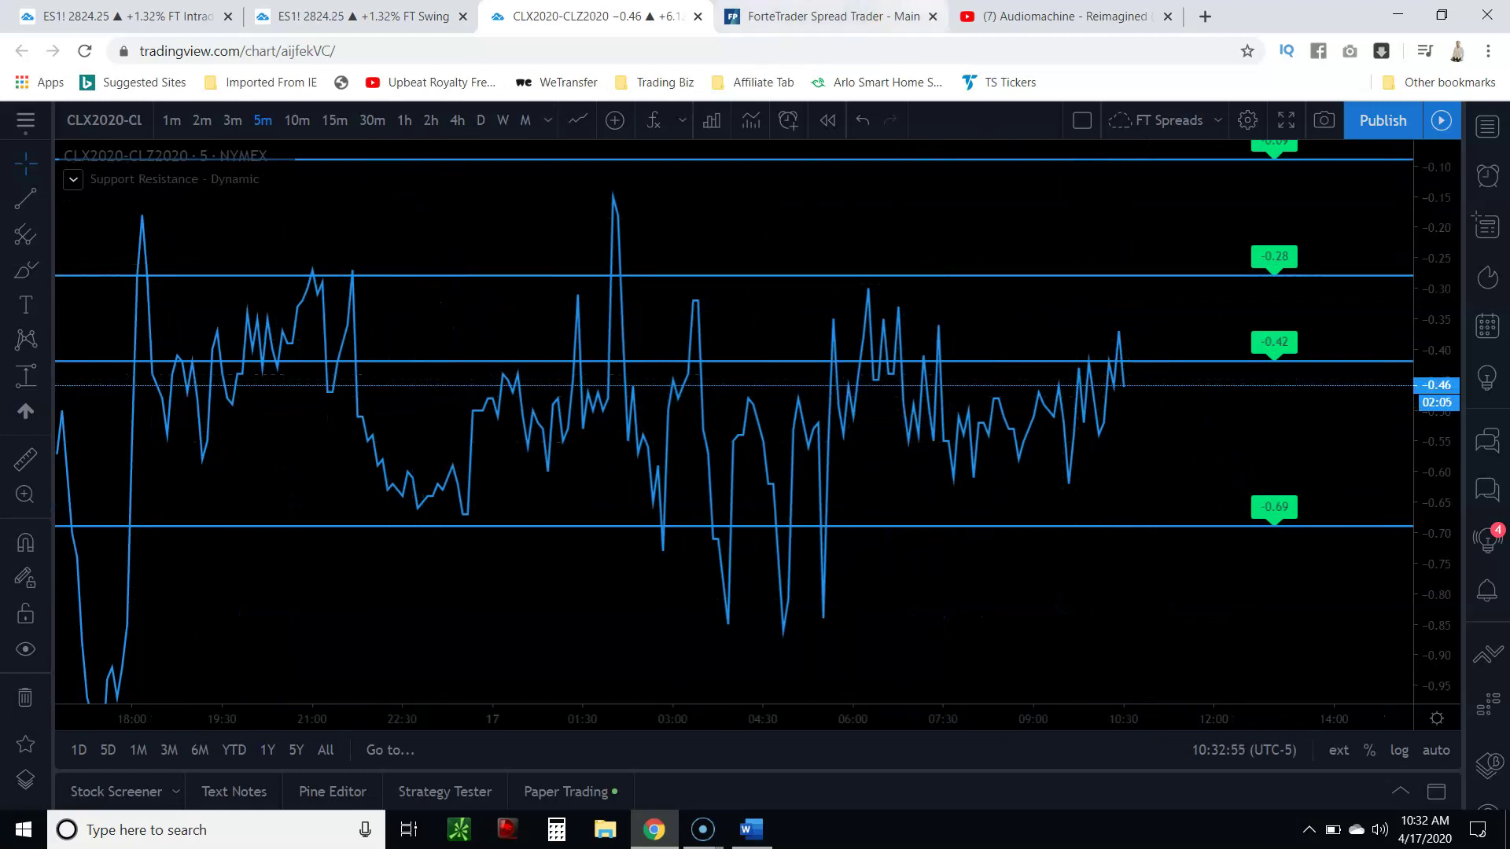
Switch to ForteTrader to check the CL Nov20-Dec20 Calendar's bid and ask prices, and return to the TradingView spread chart
left_click(832, 15)
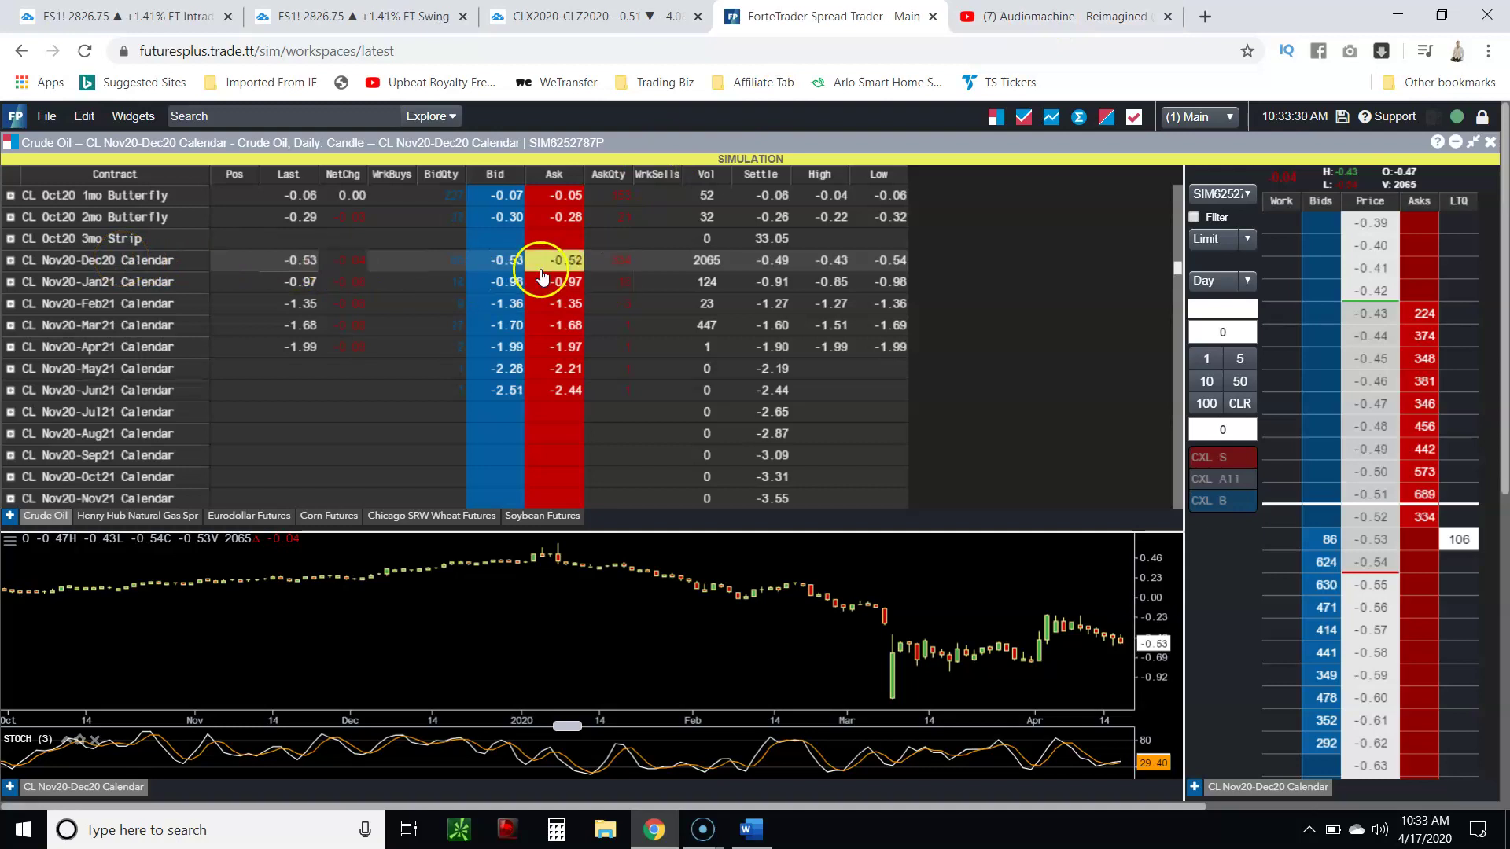
left_click(617, 13)
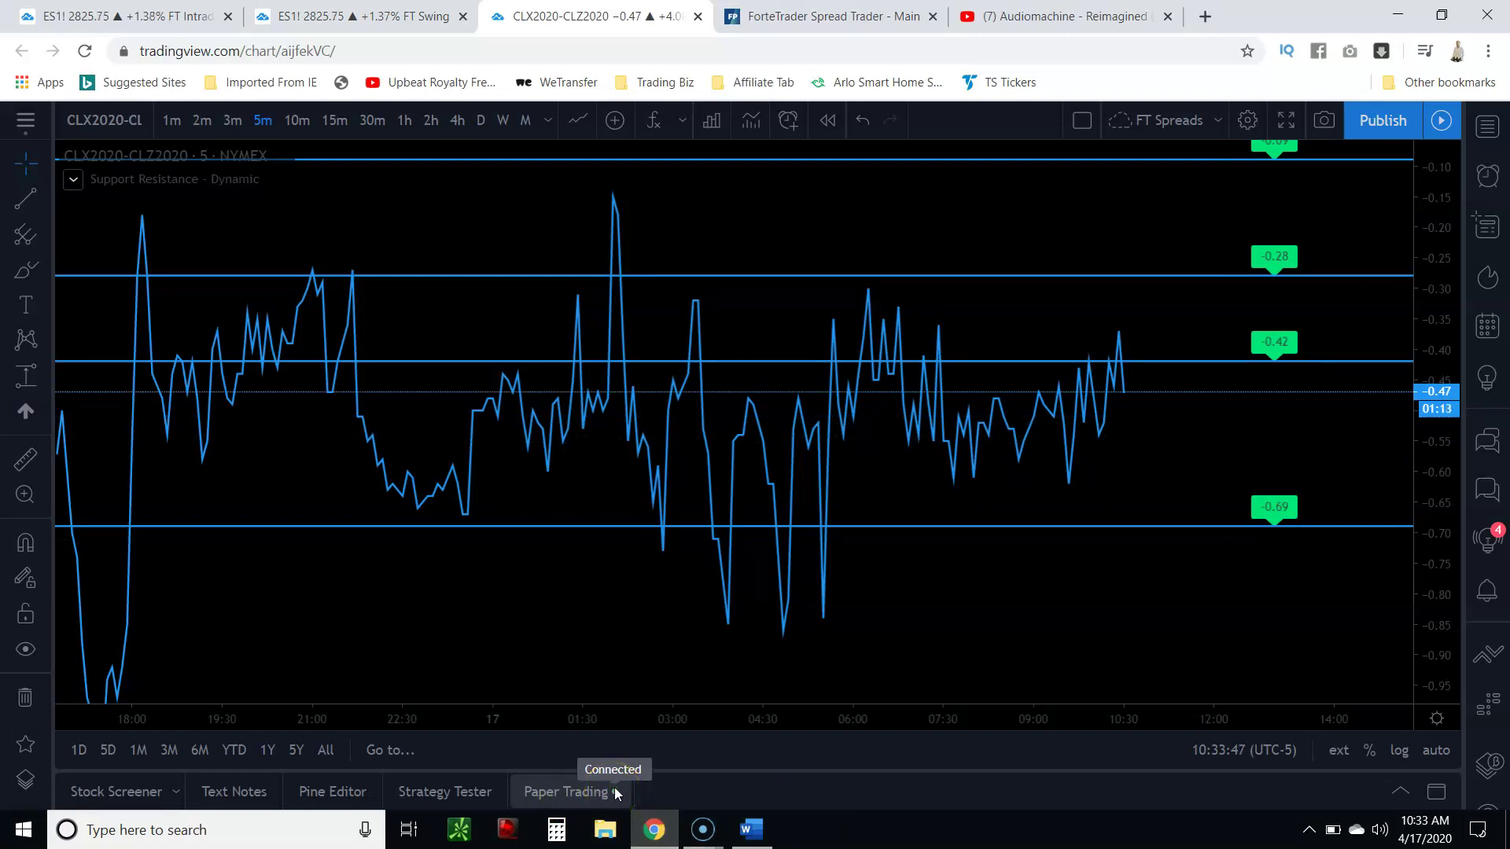
Examine how the spread's recent highs and lows line up with the plotted support and resistance lines at several zoom levels
left_click_drag(1072, 610, 992, 613)
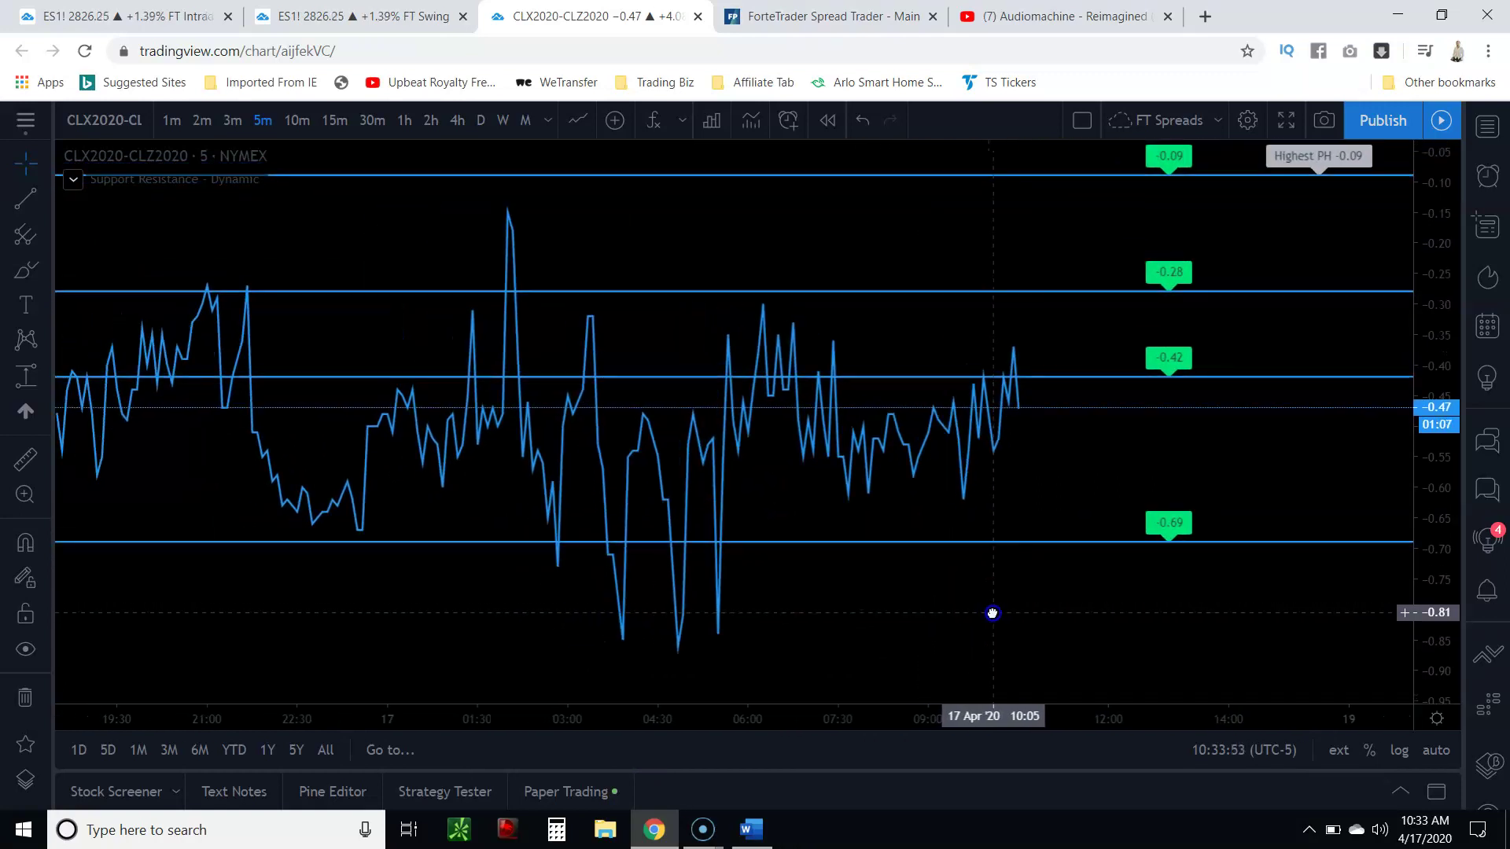
left_click_drag(992, 613, 1241, 609)
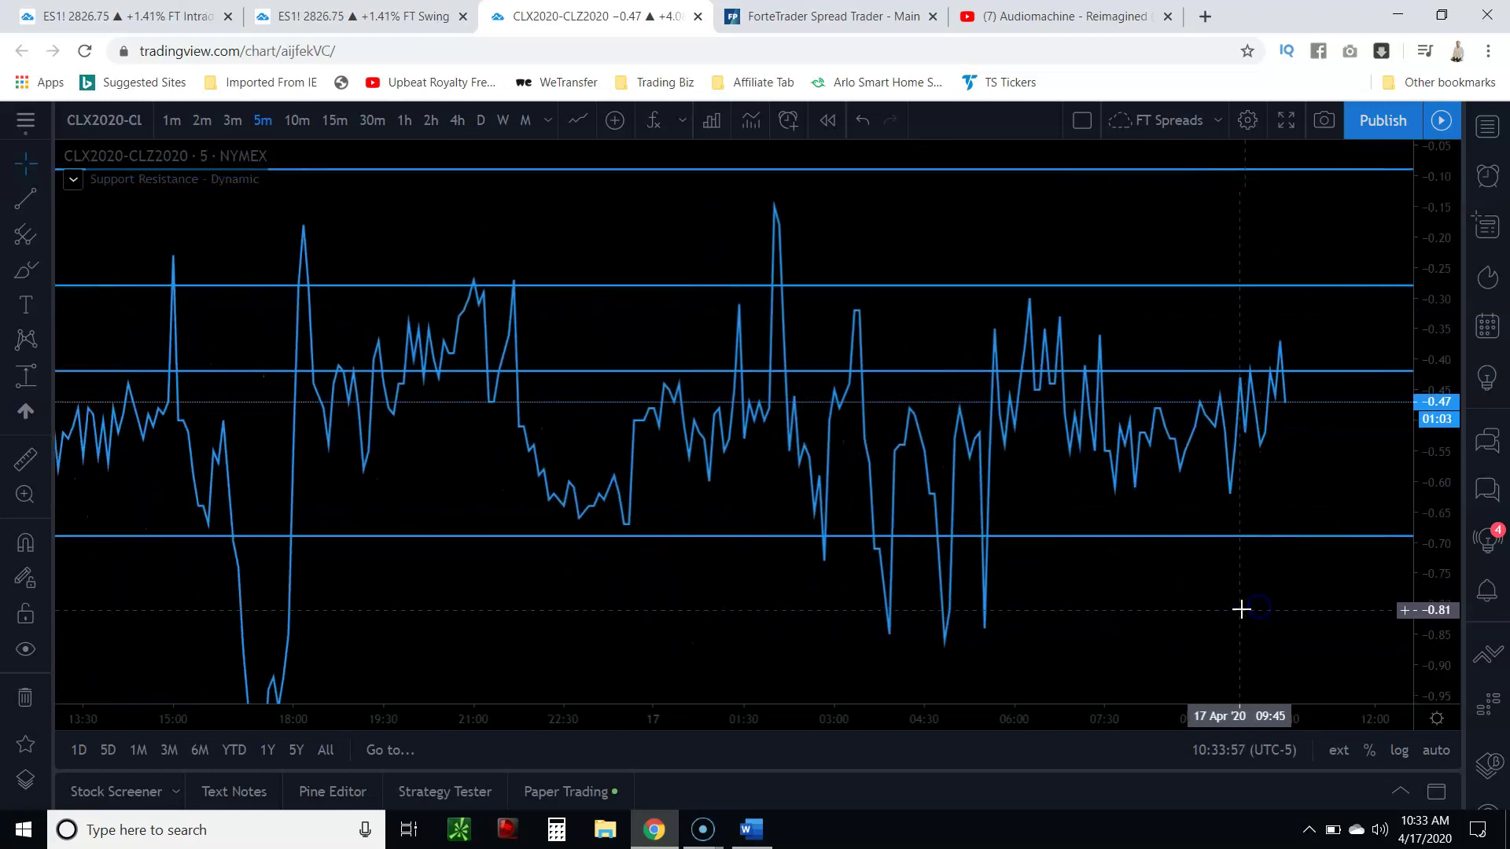
scroll(1241, 609, "up", 2)
left_click(1133, 594)
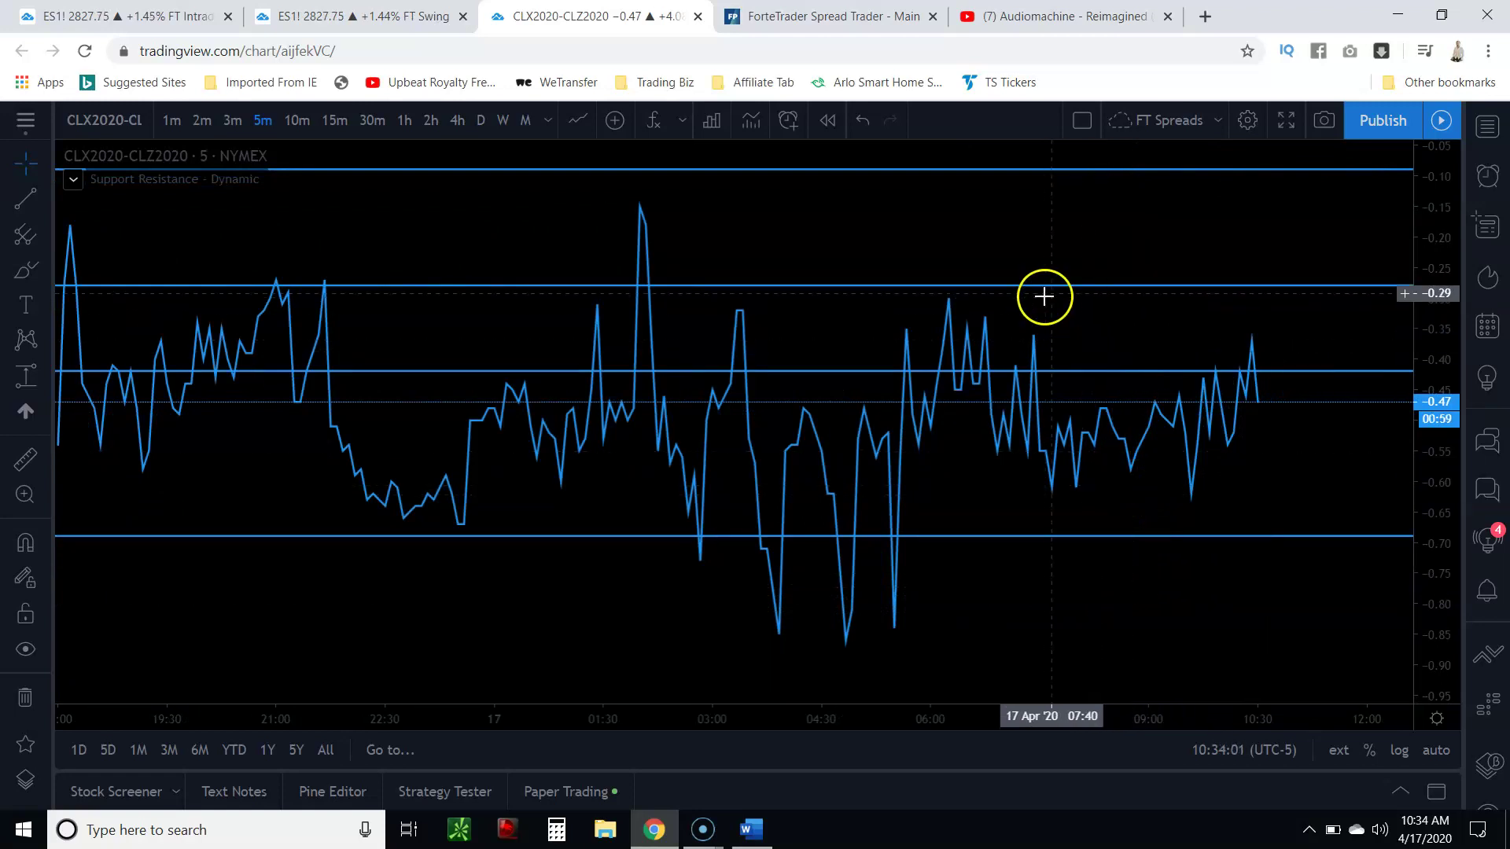
scroll(1116, 413, "down", 2)
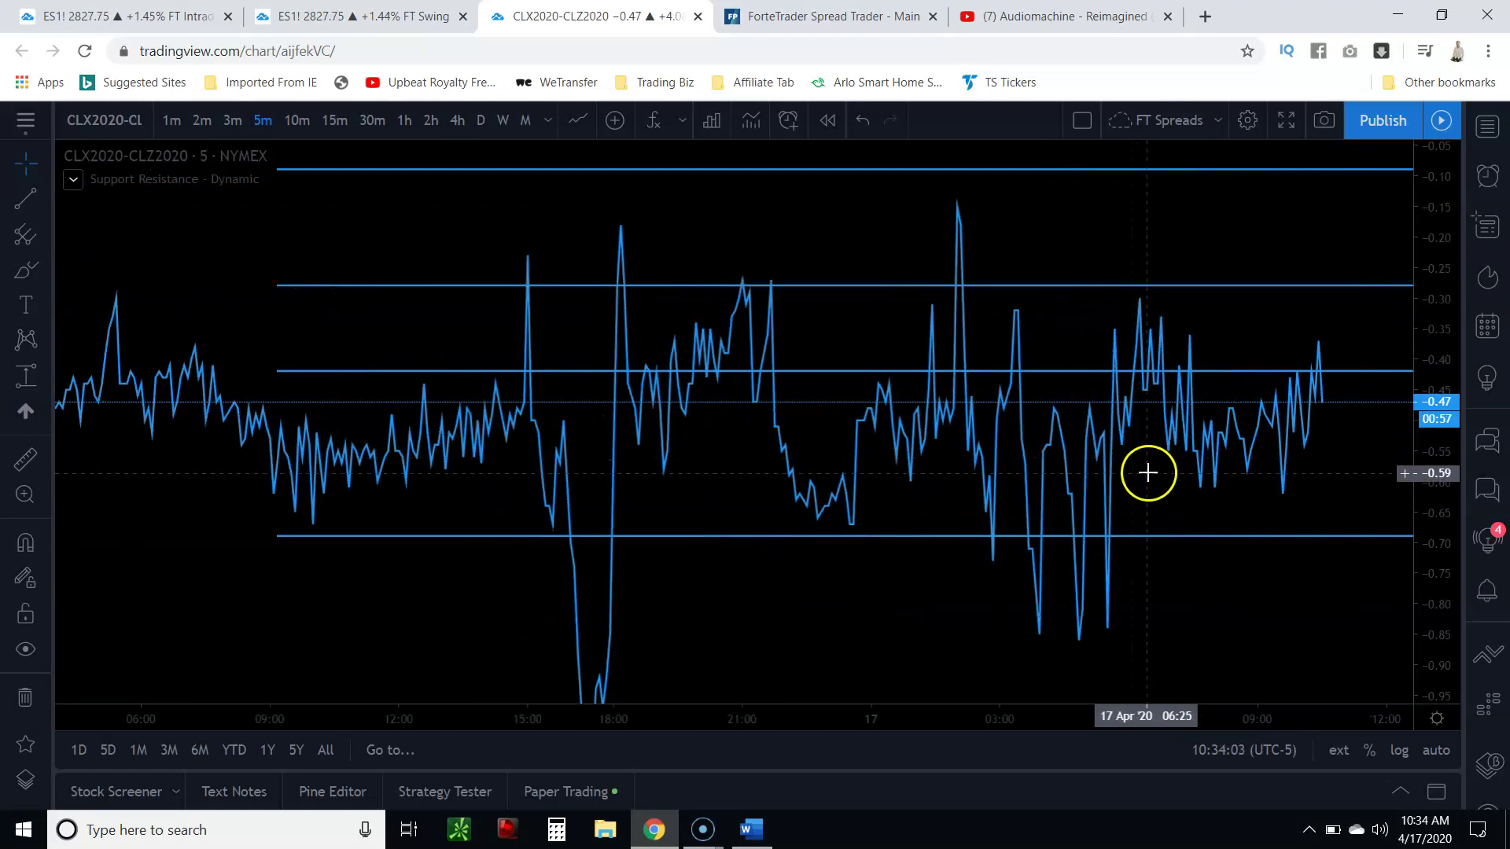
scroll(1148, 472, "up", 2)
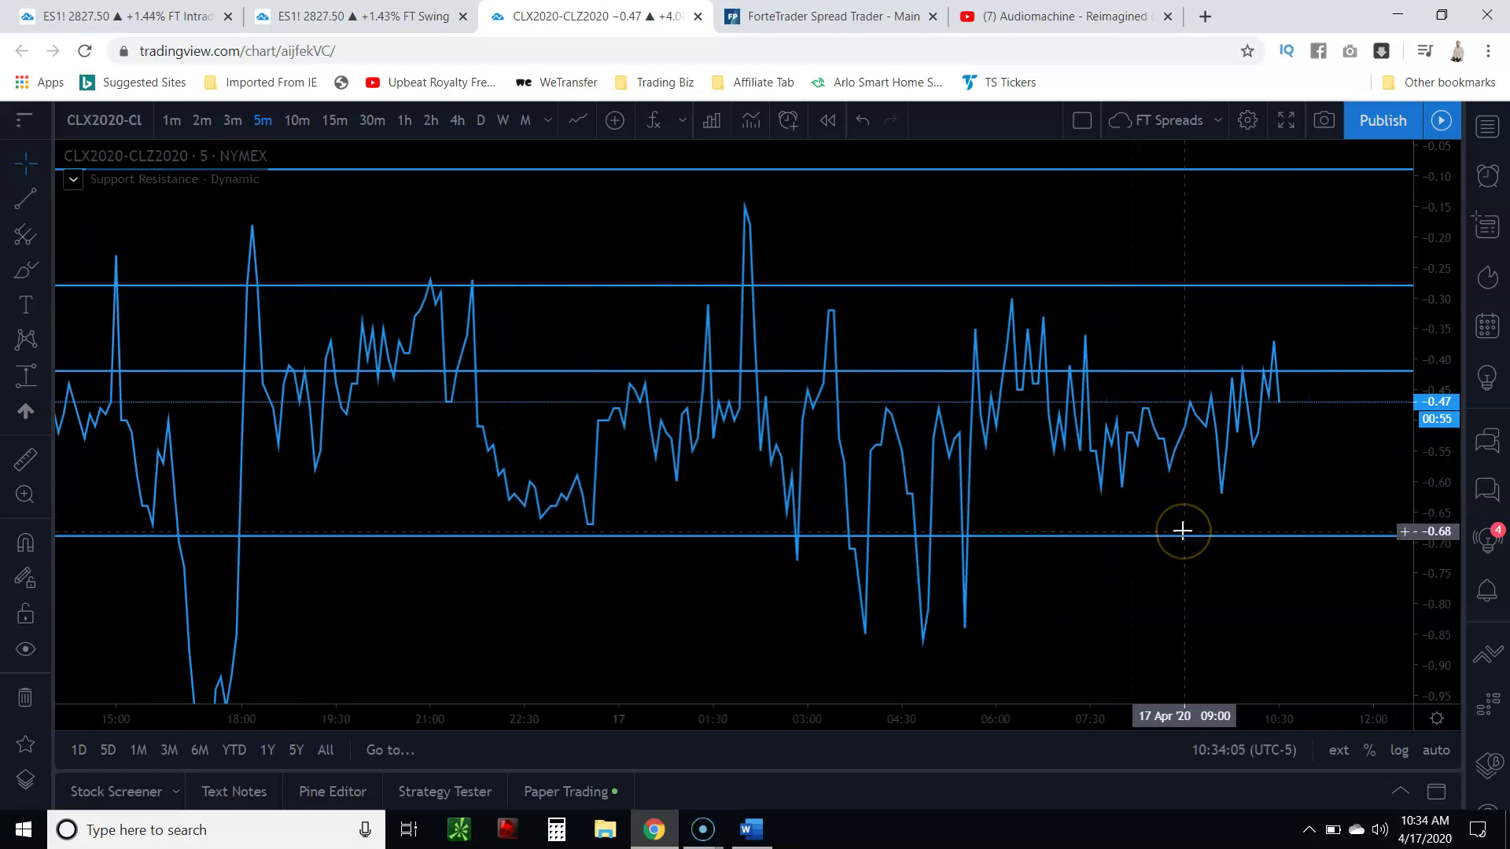
scroll(1171, 530, "down", 3)
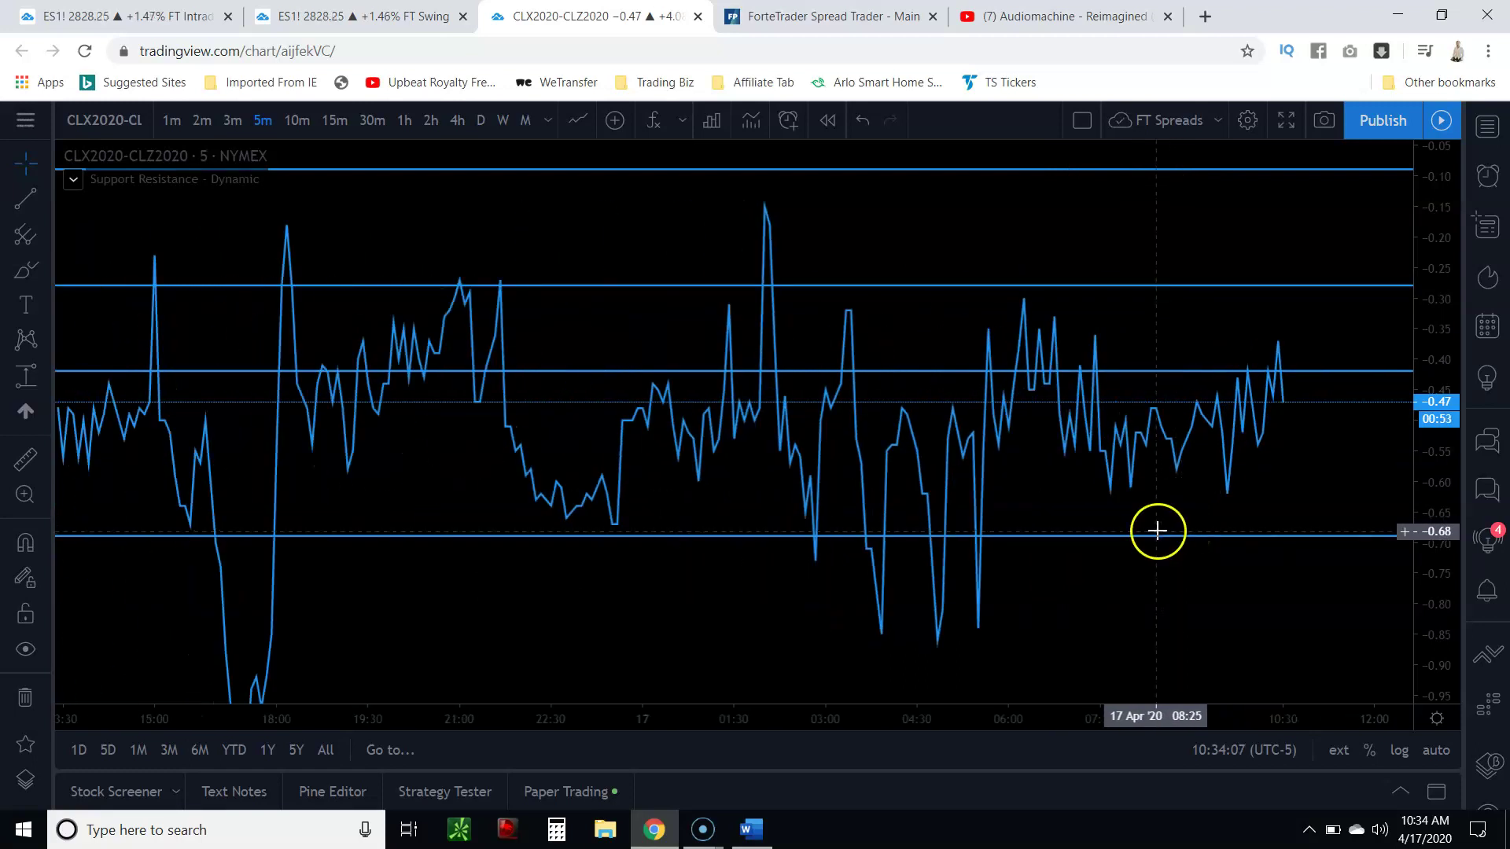
scroll(1160, 529, "down", 1)
scroll(1170, 529, "up", 2)
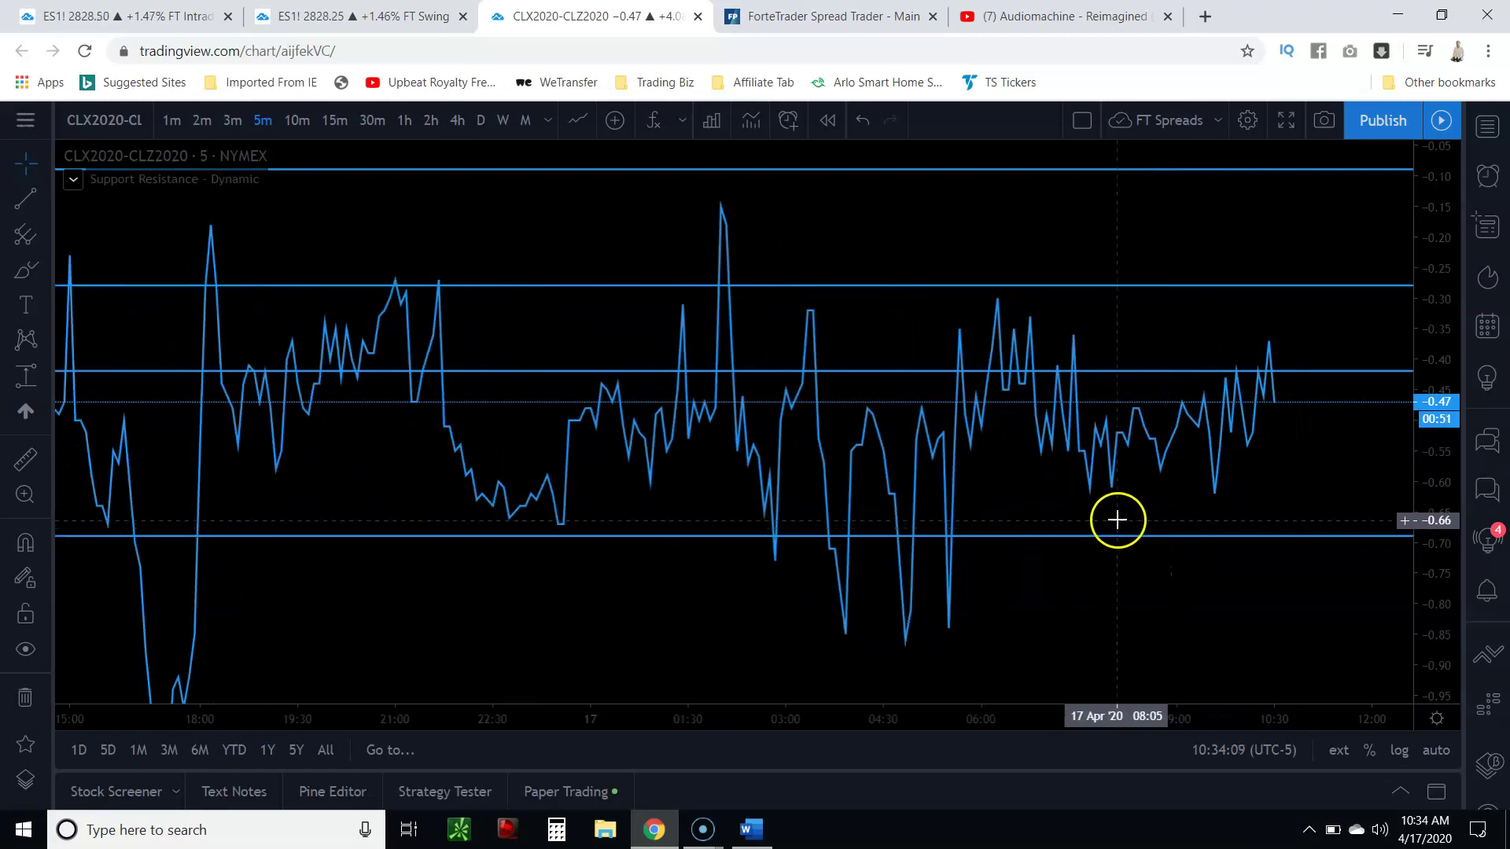
scroll(1224, 531, "up", 1)
scroll(1223, 530, "up", 1)
left_click(1236, 530)
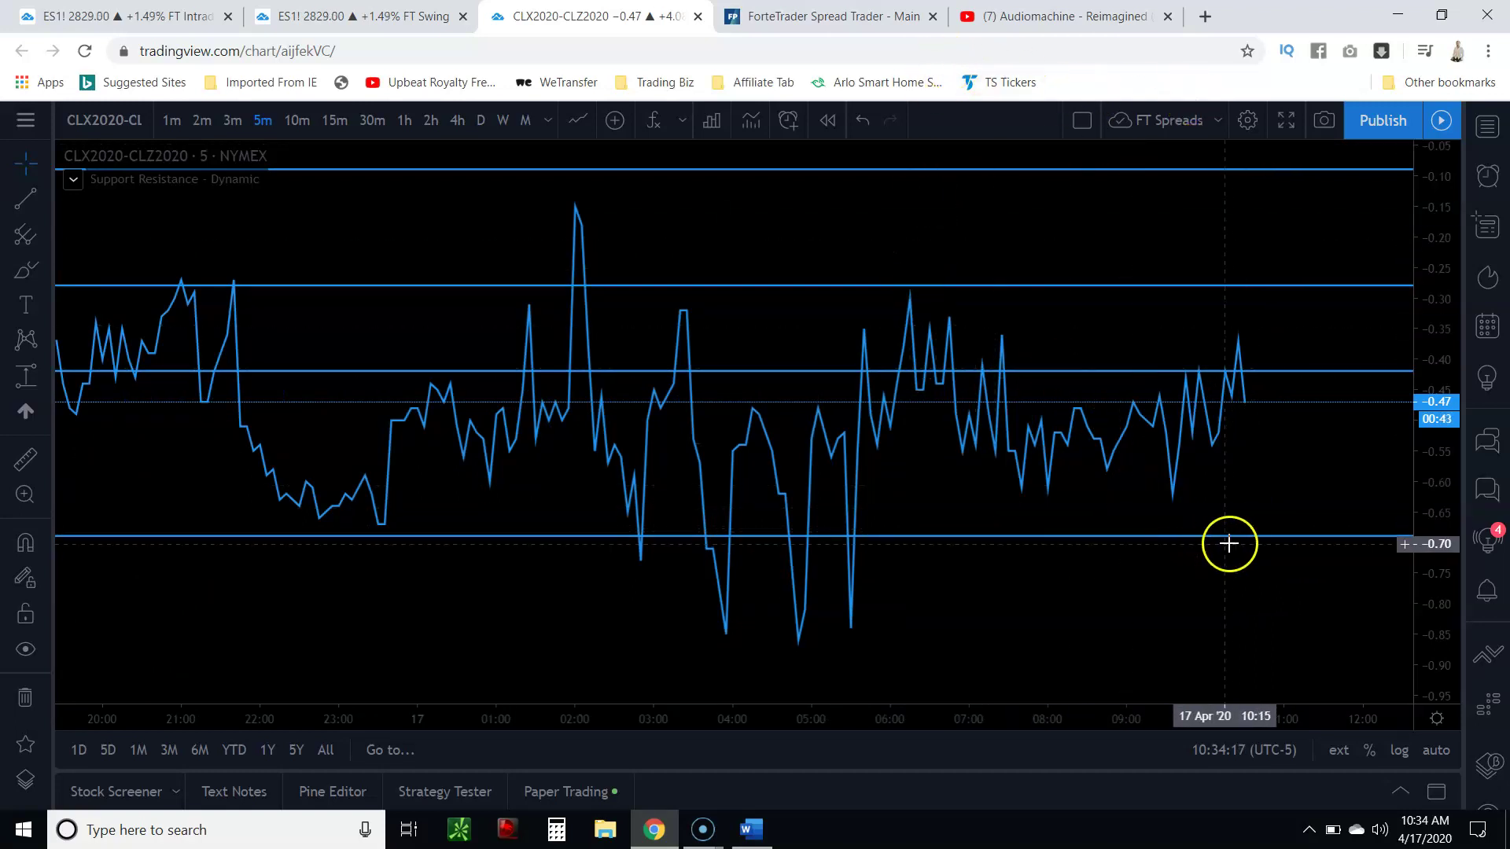
scroll(1288, 522, "down", 2)
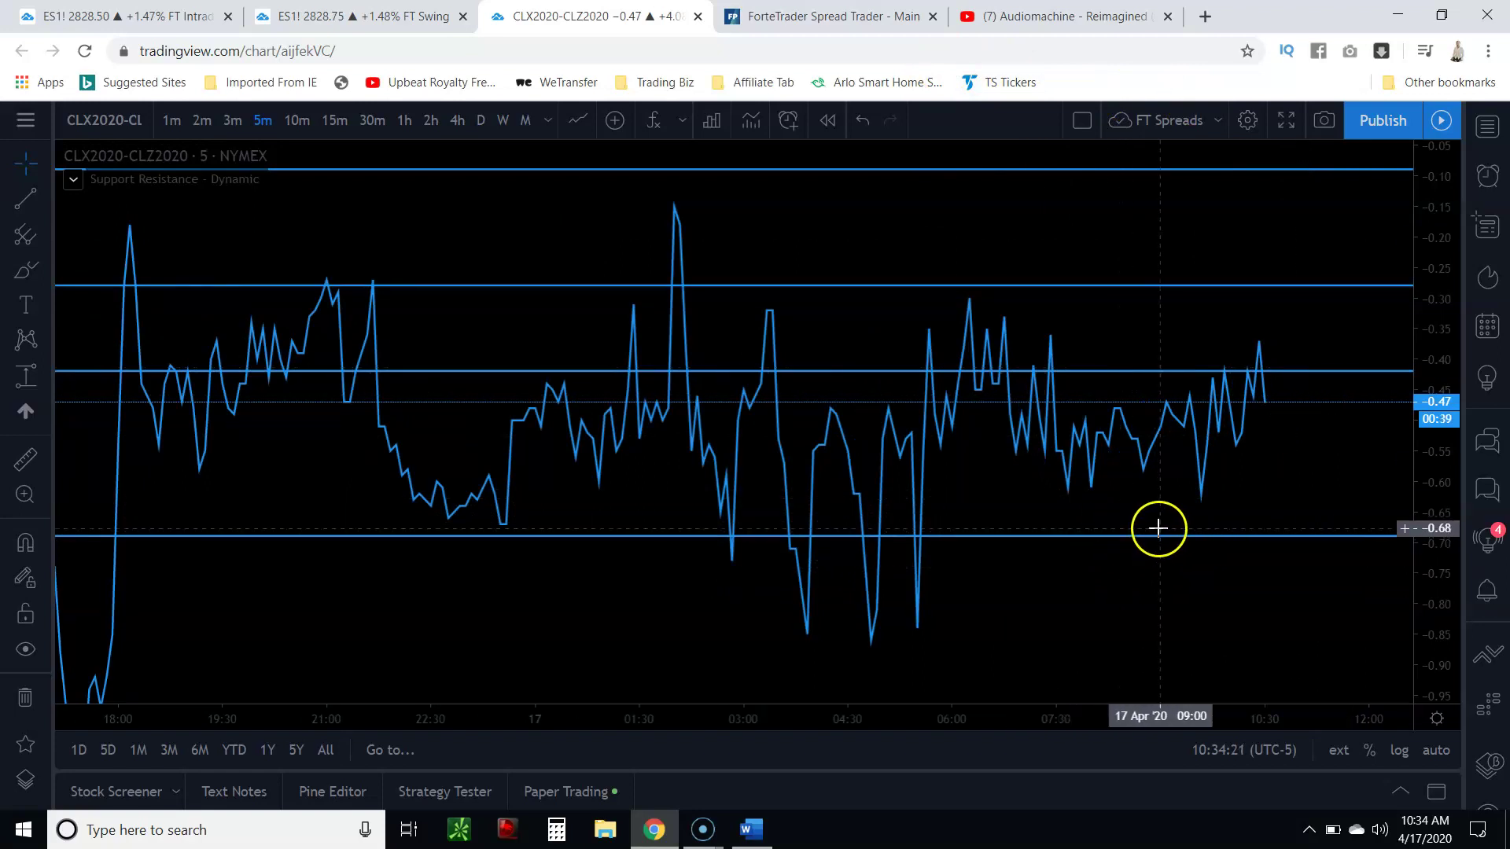
scroll(1209, 522, "down", 3)
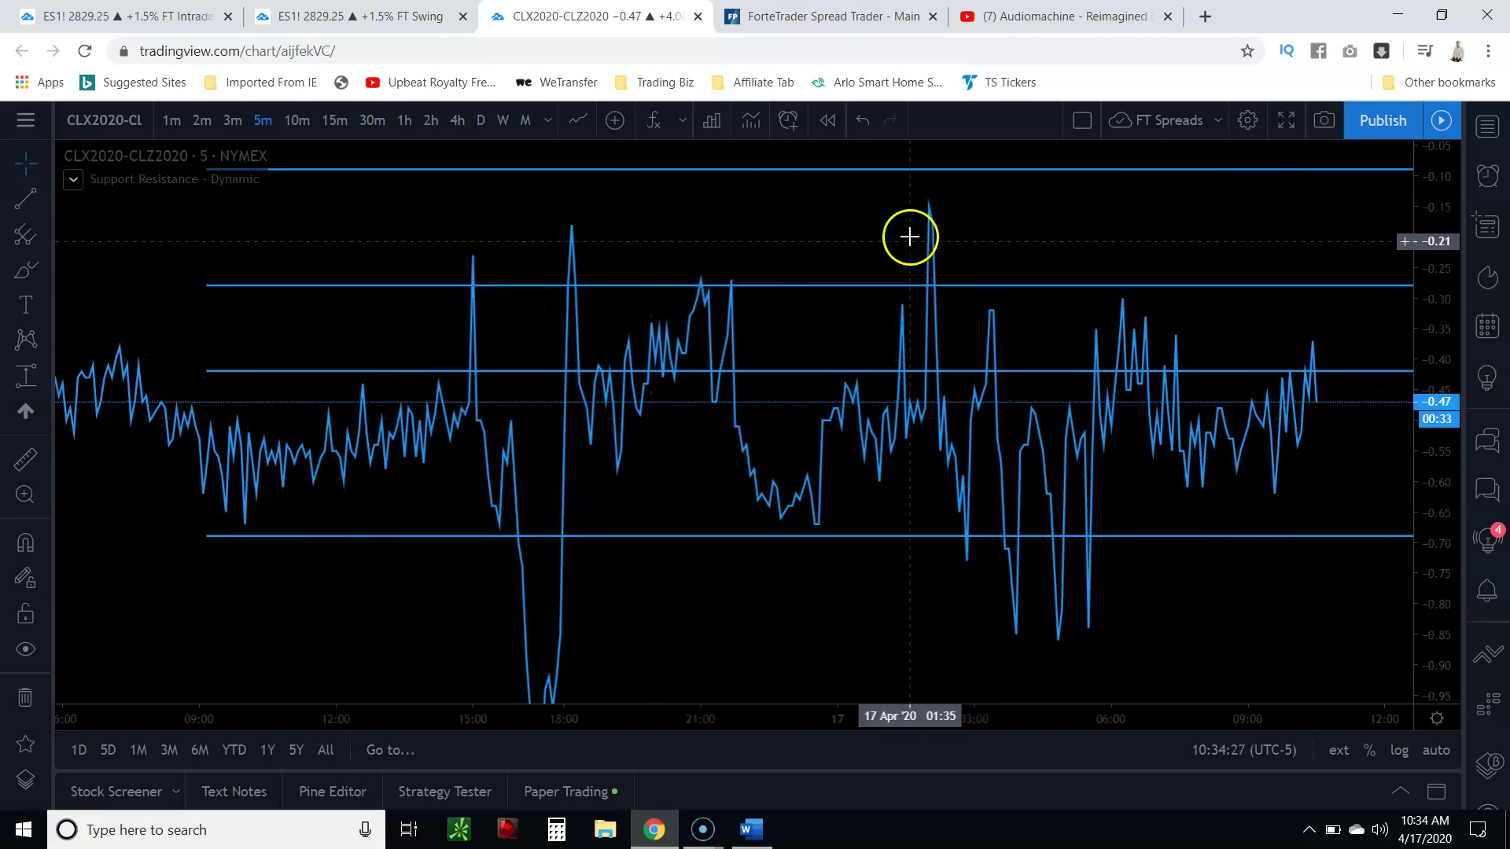
scroll(1323, 496, "up", 2)
scroll(1305, 497, "up", 1)
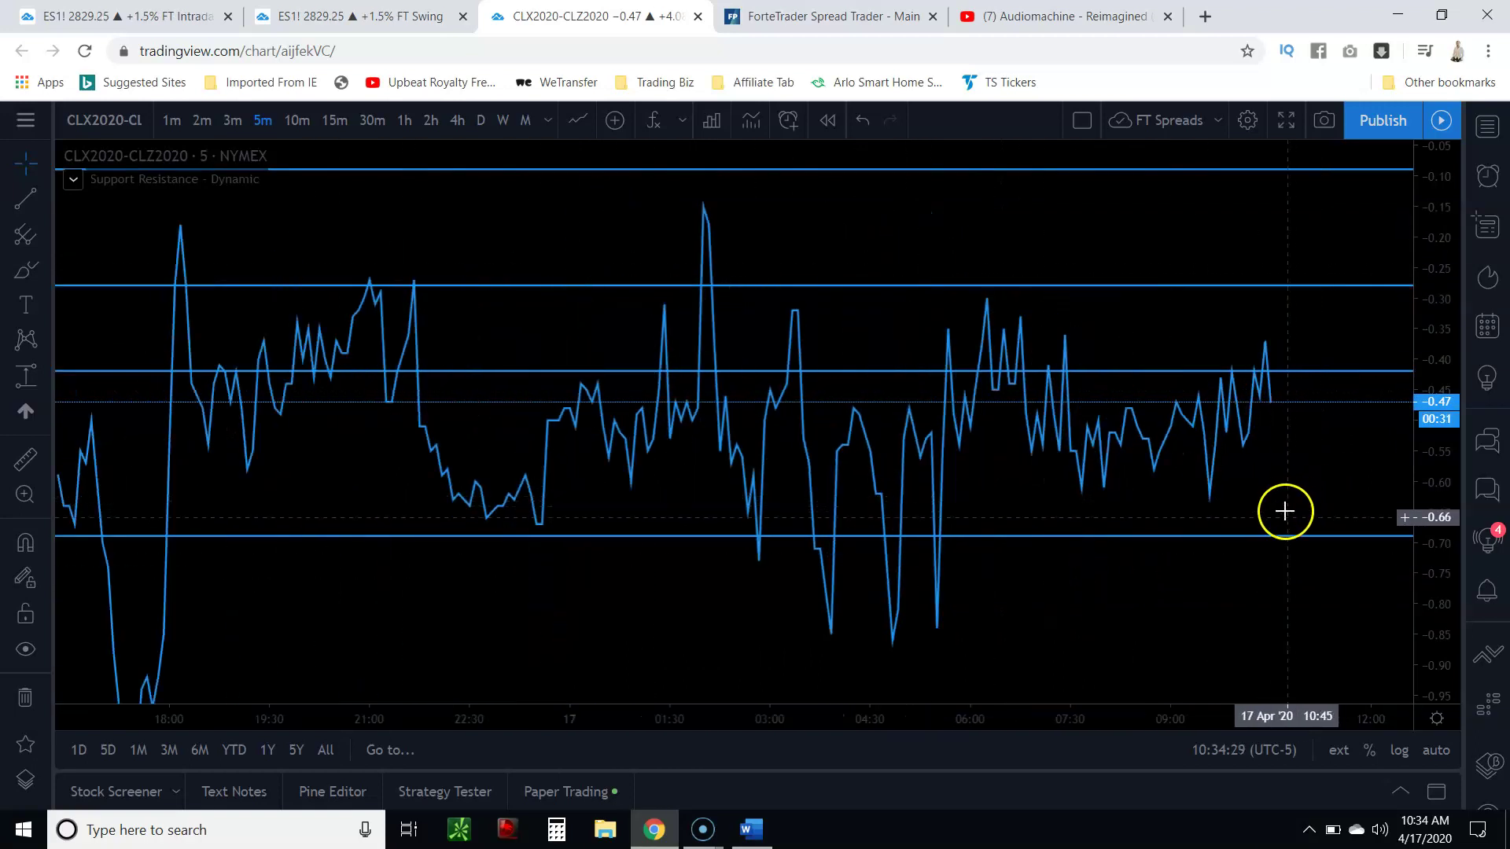
Create a one-time alert for the CLX2020-CLZ2020 spread crossing −0.40, expiring on 2020-05-19 at 16:00, and accept the spread alert warning
scroll(1242, 479, "up", 2)
right_click(1220, 361)
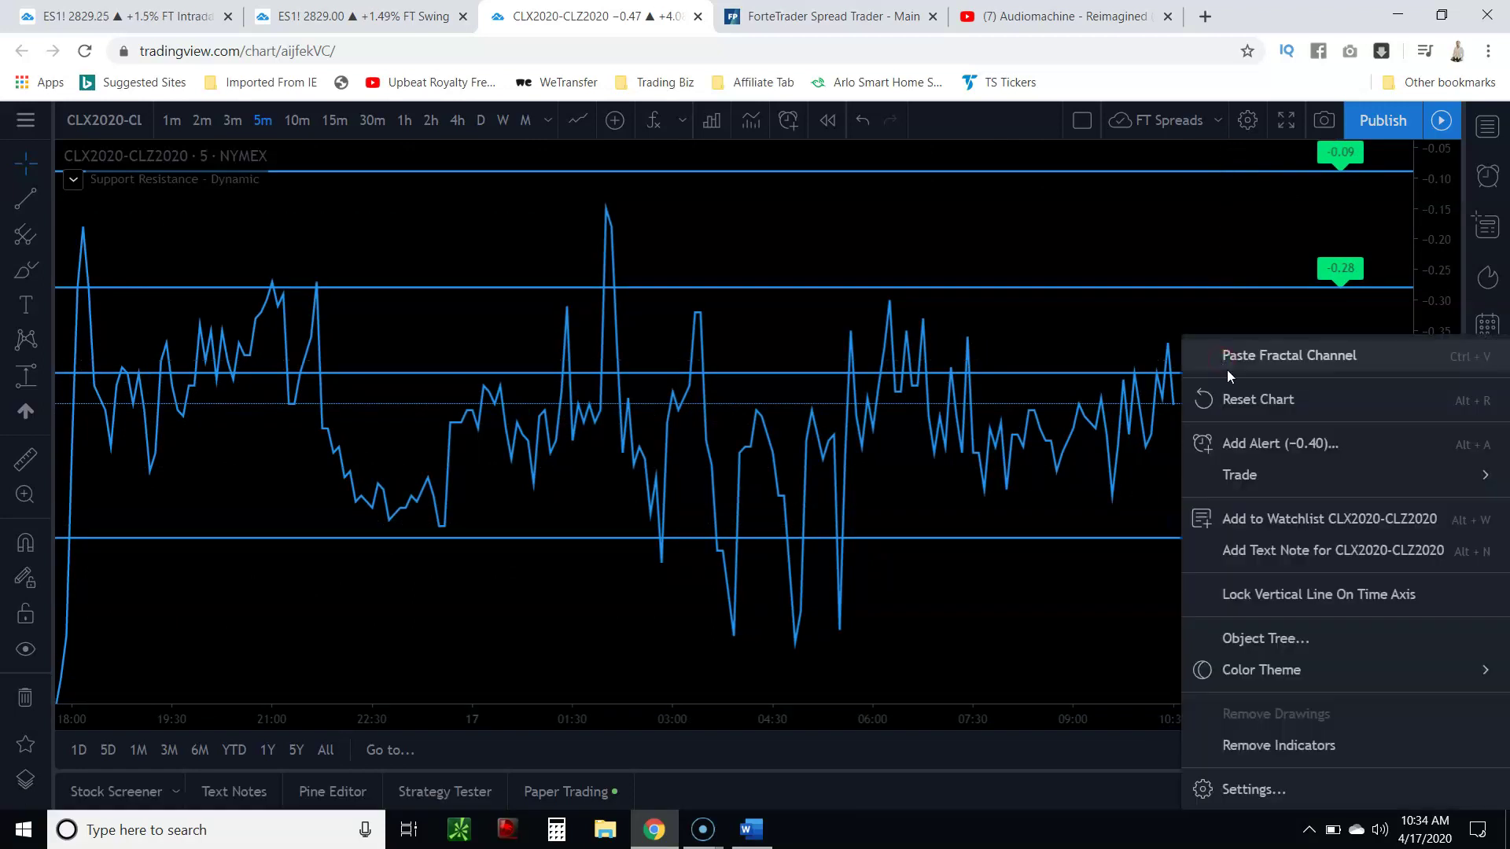
left_click(1279, 445)
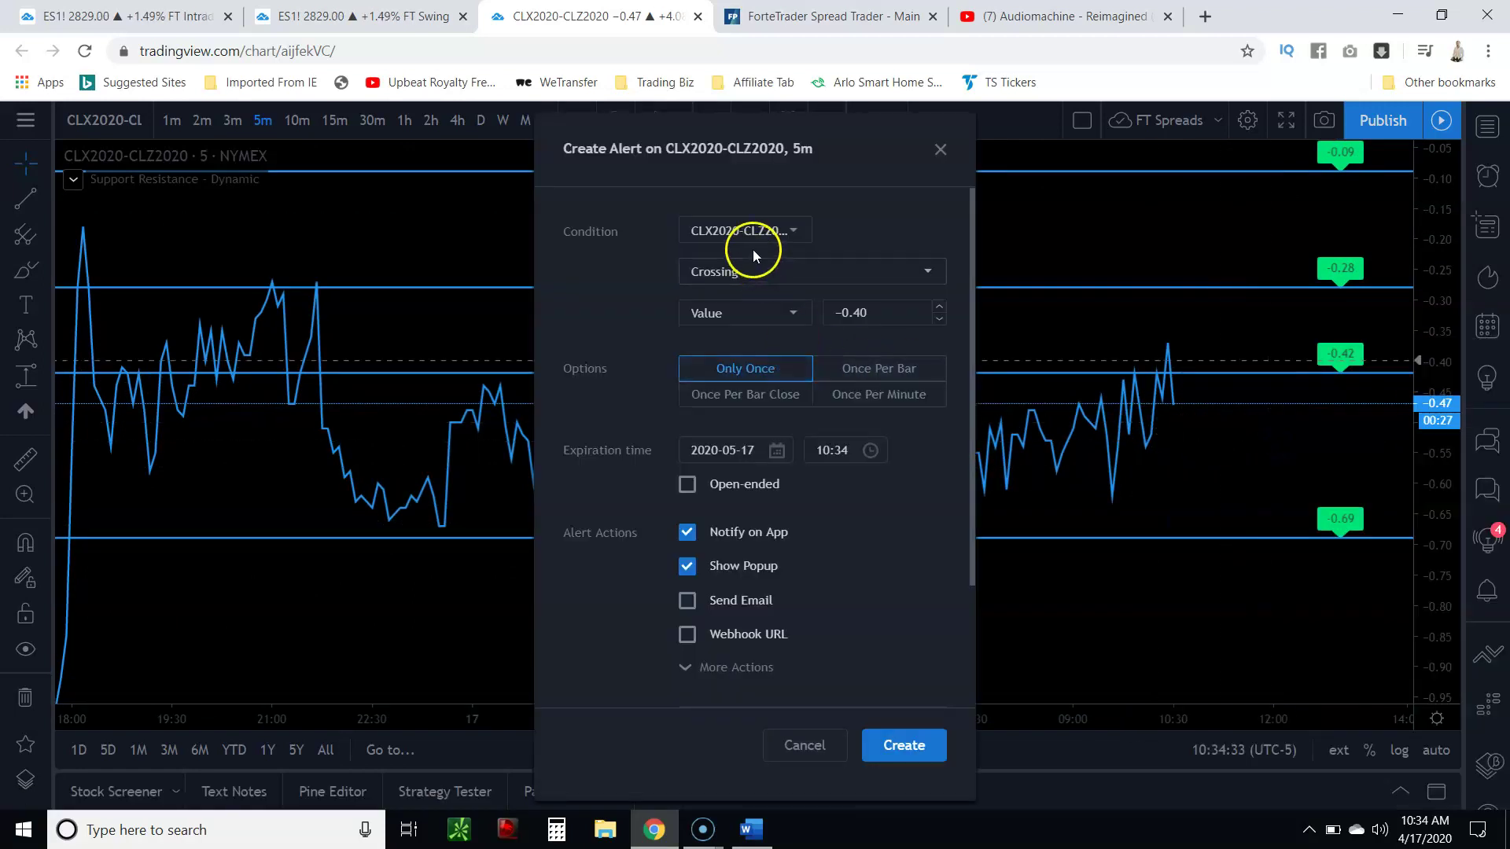
left_click(808, 367)
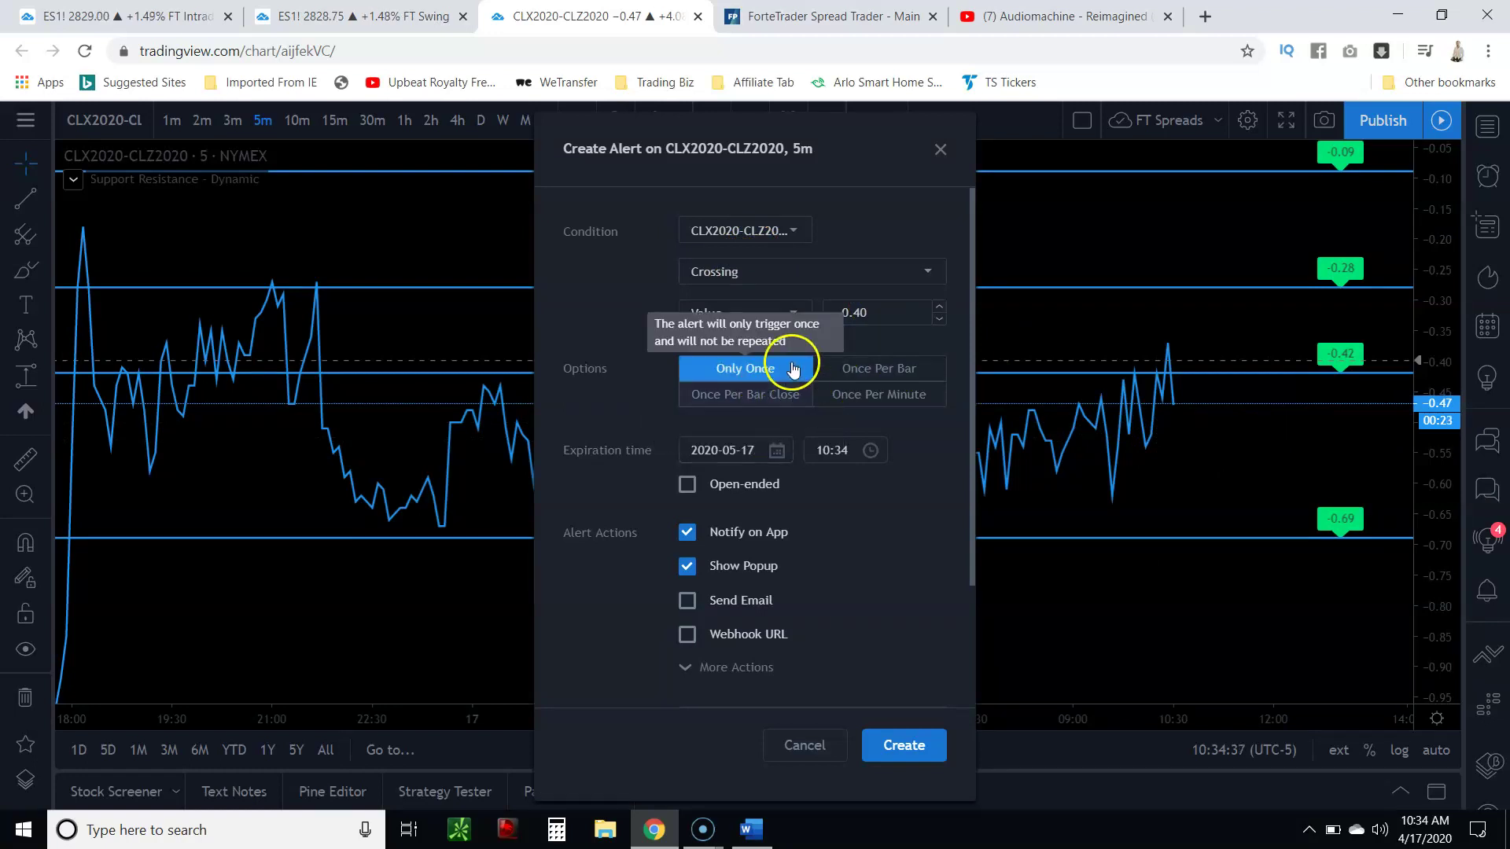
left_click(777, 454)
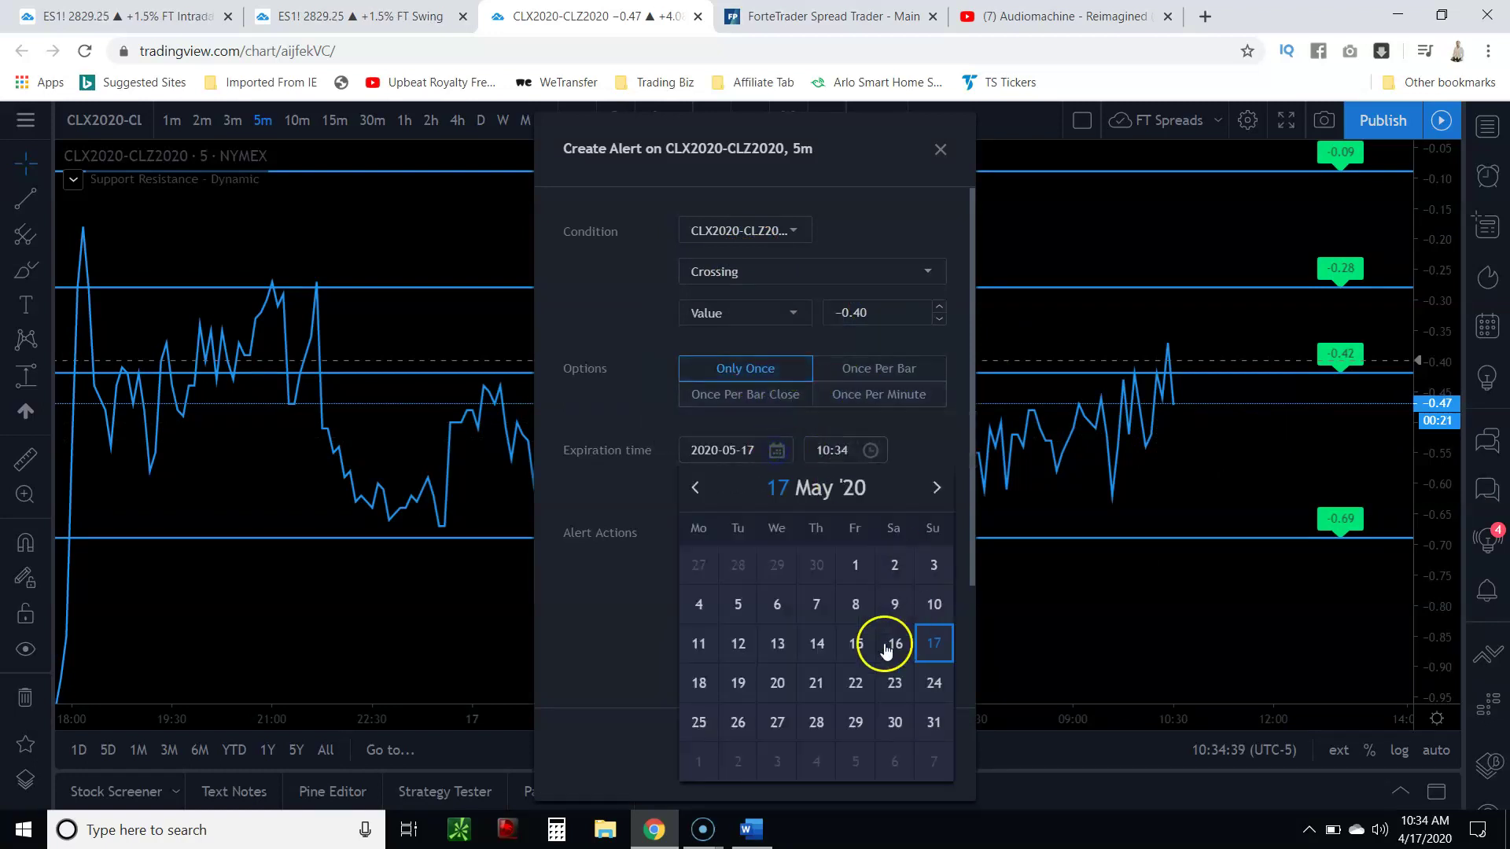
left_click(737, 683)
left_click(868, 452)
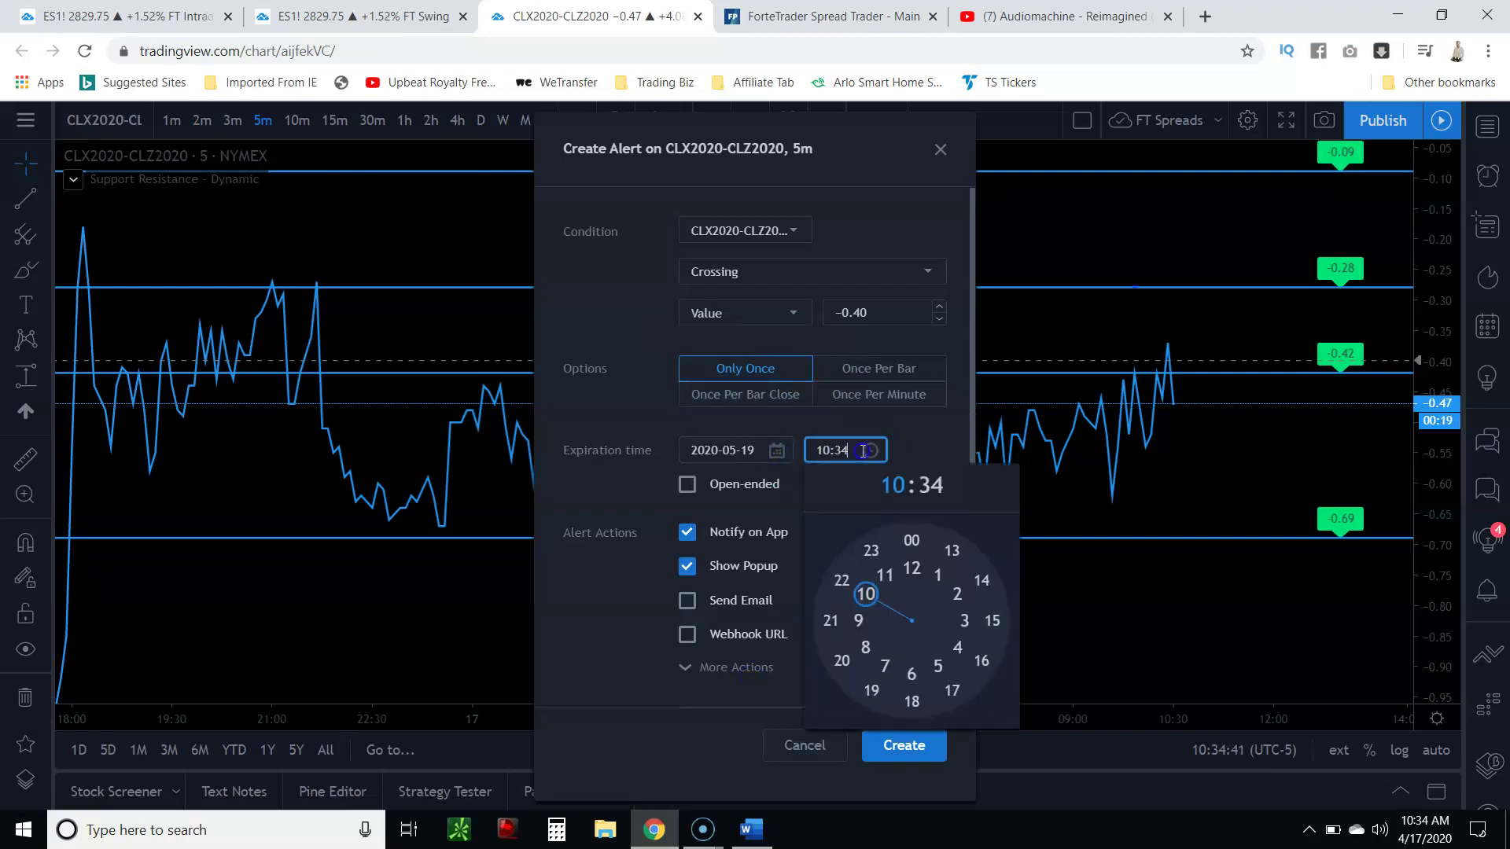
type("16:00")
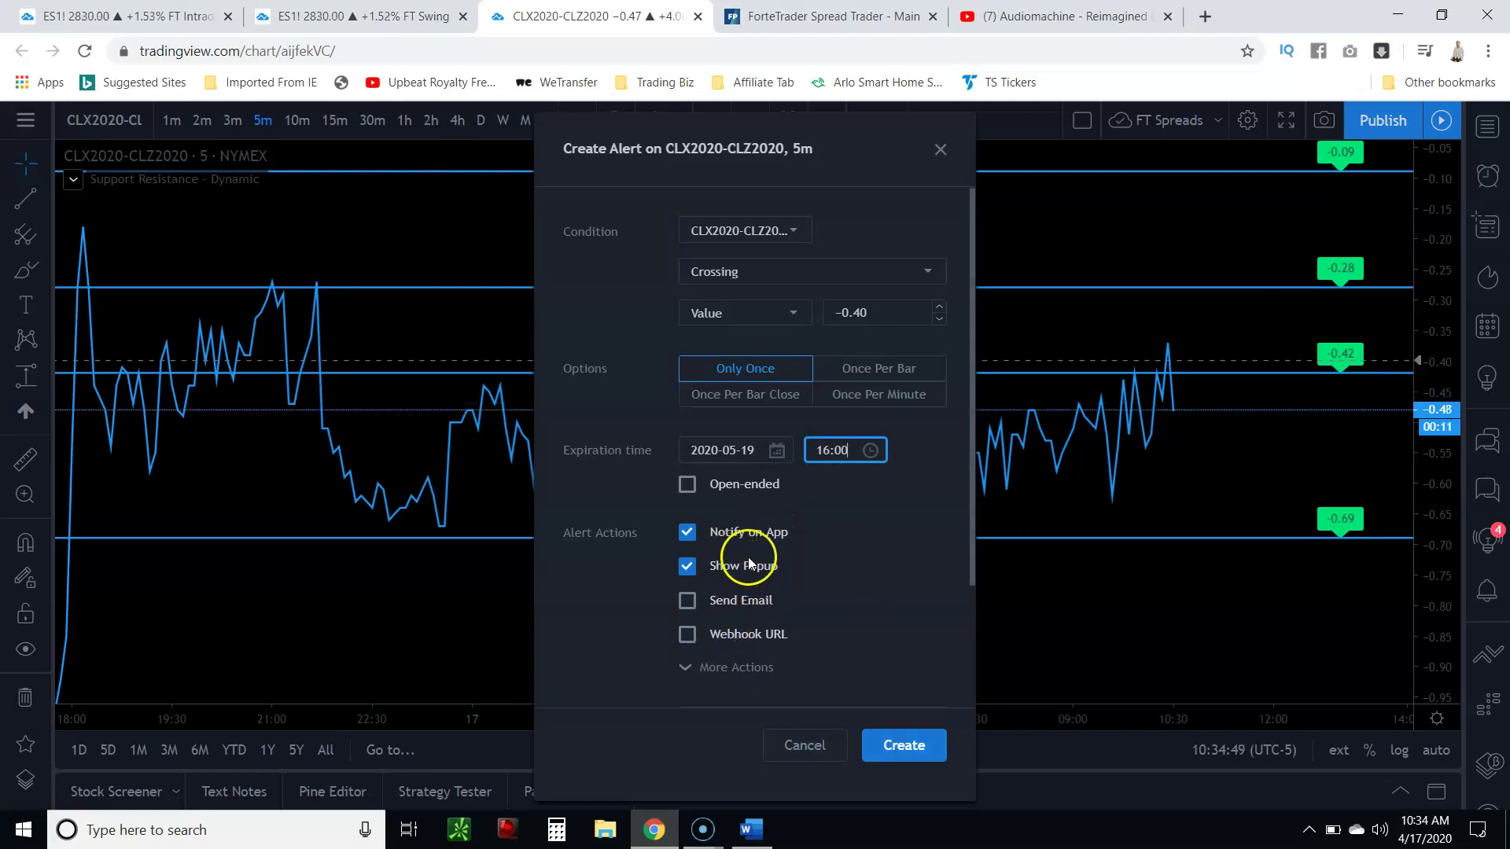
left_click(916, 744)
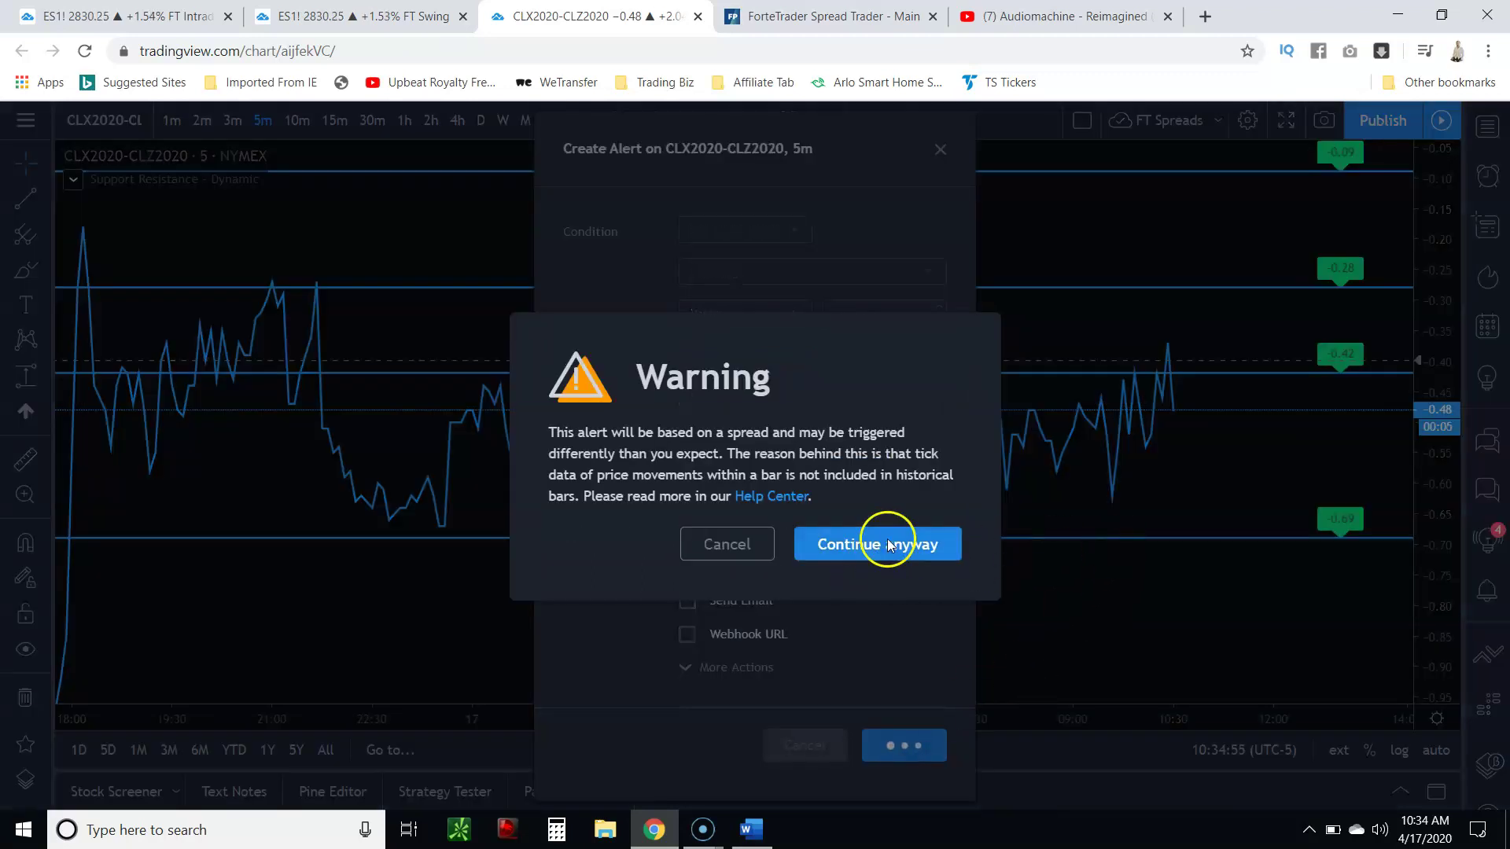
left_click(845, 543)
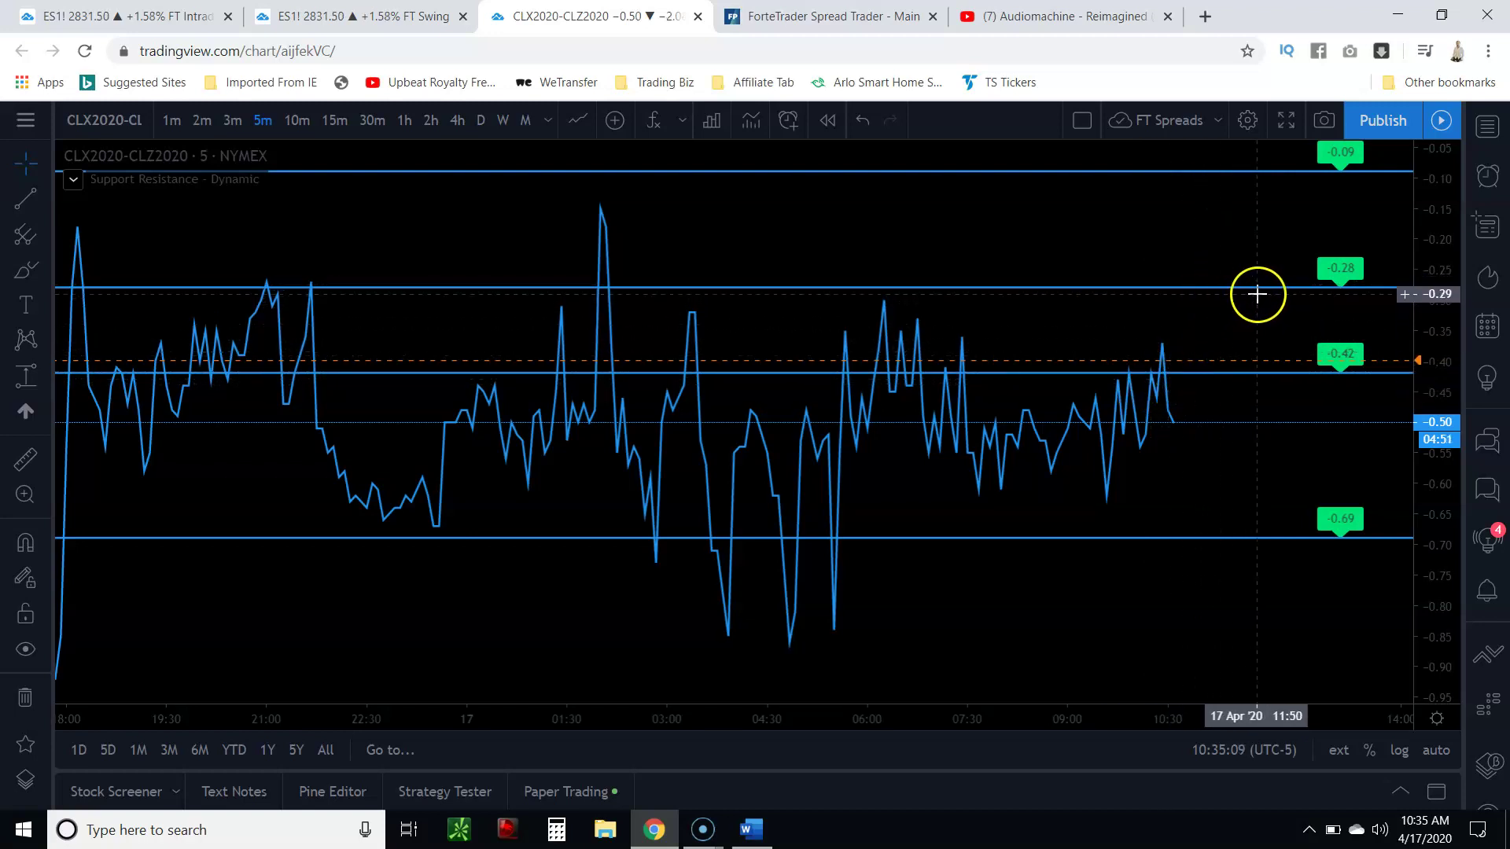
right_click(1200, 522)
mouse_move(1250, 489)
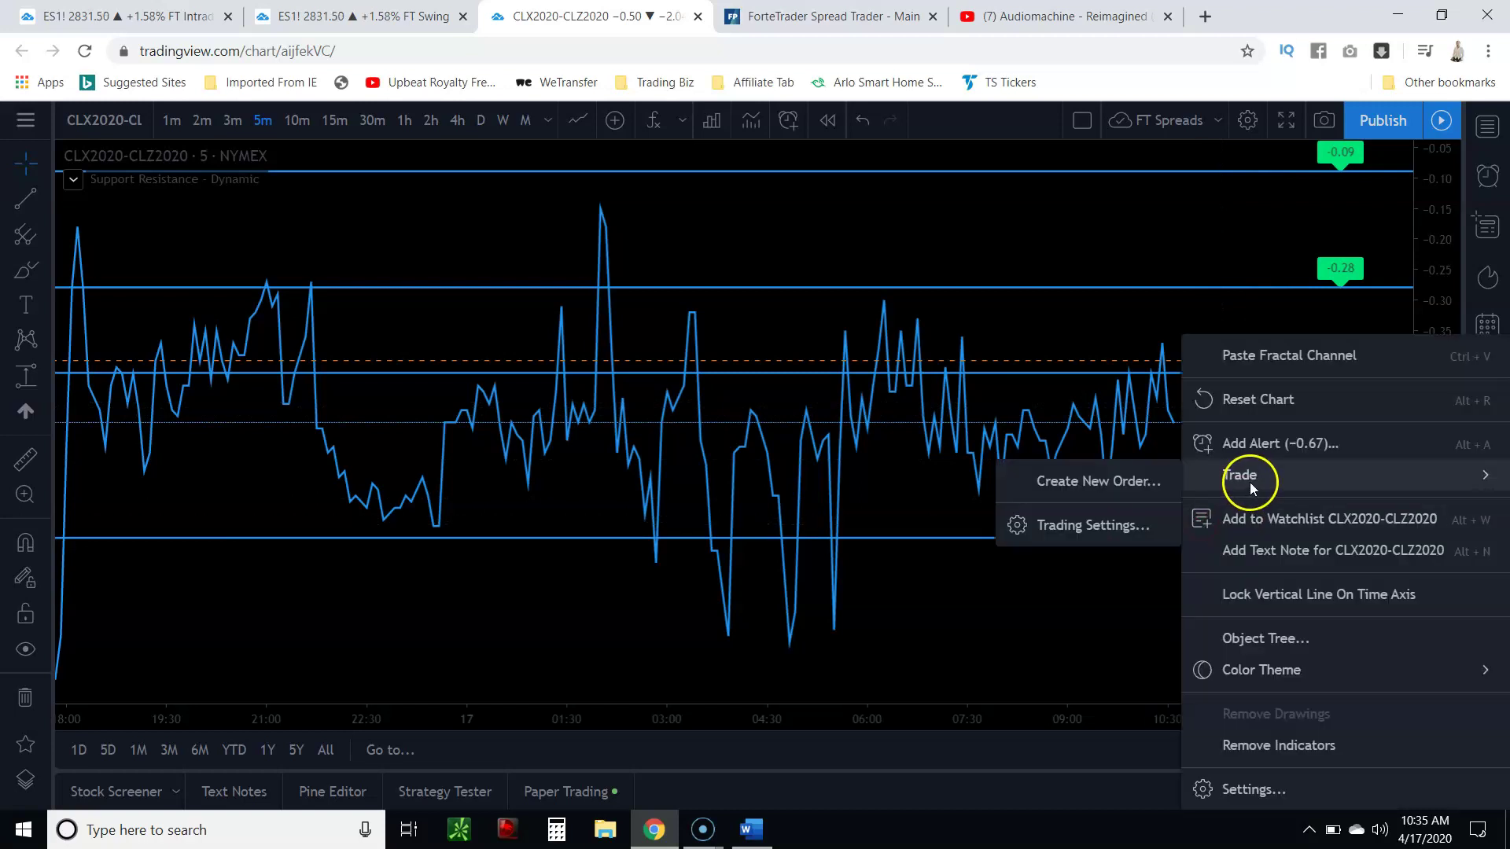
left_click(1011, 592)
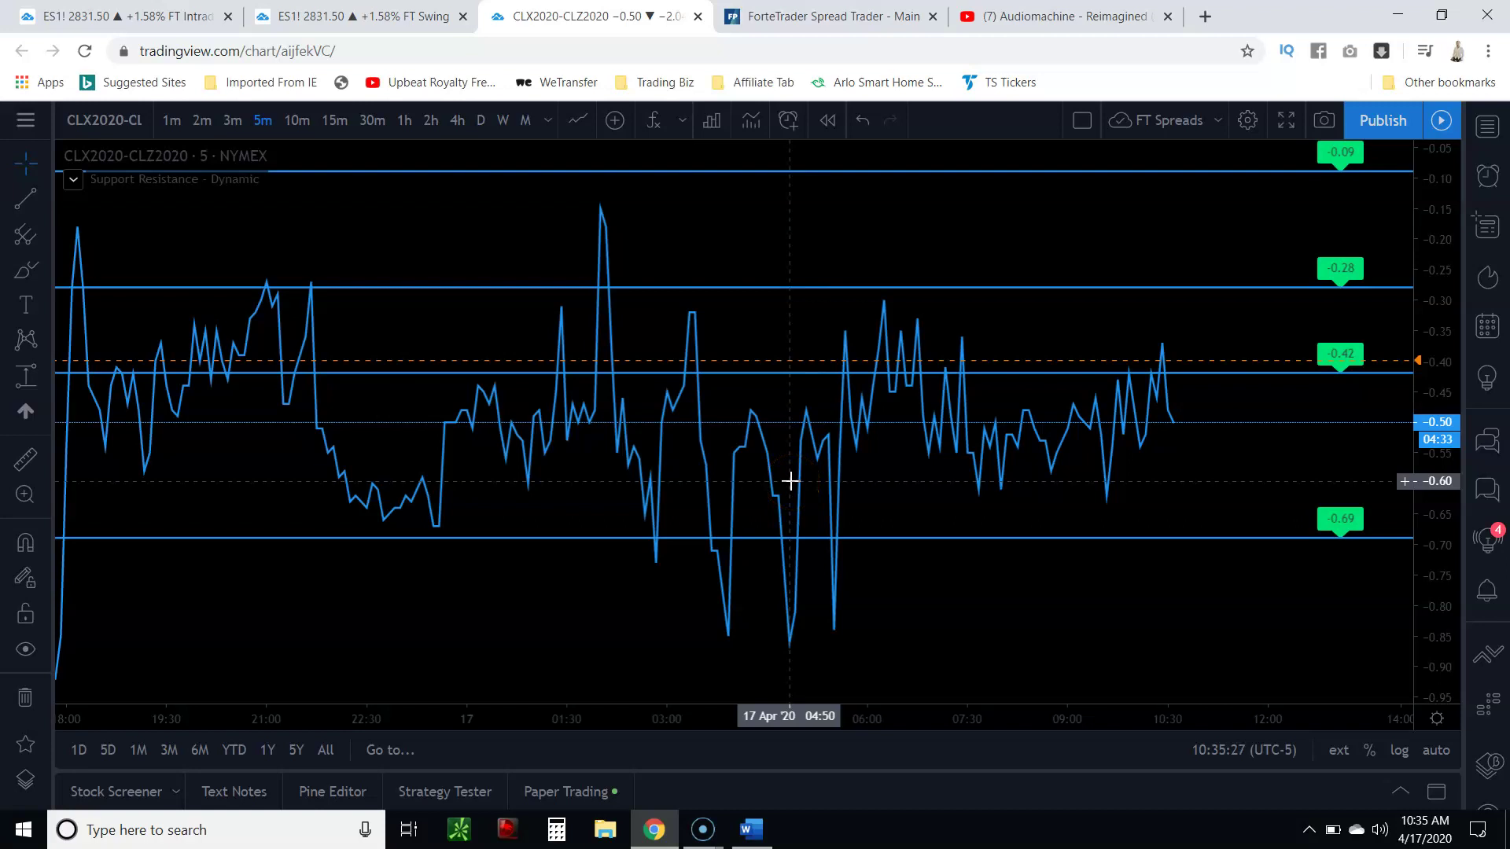
left_click(868, 461)
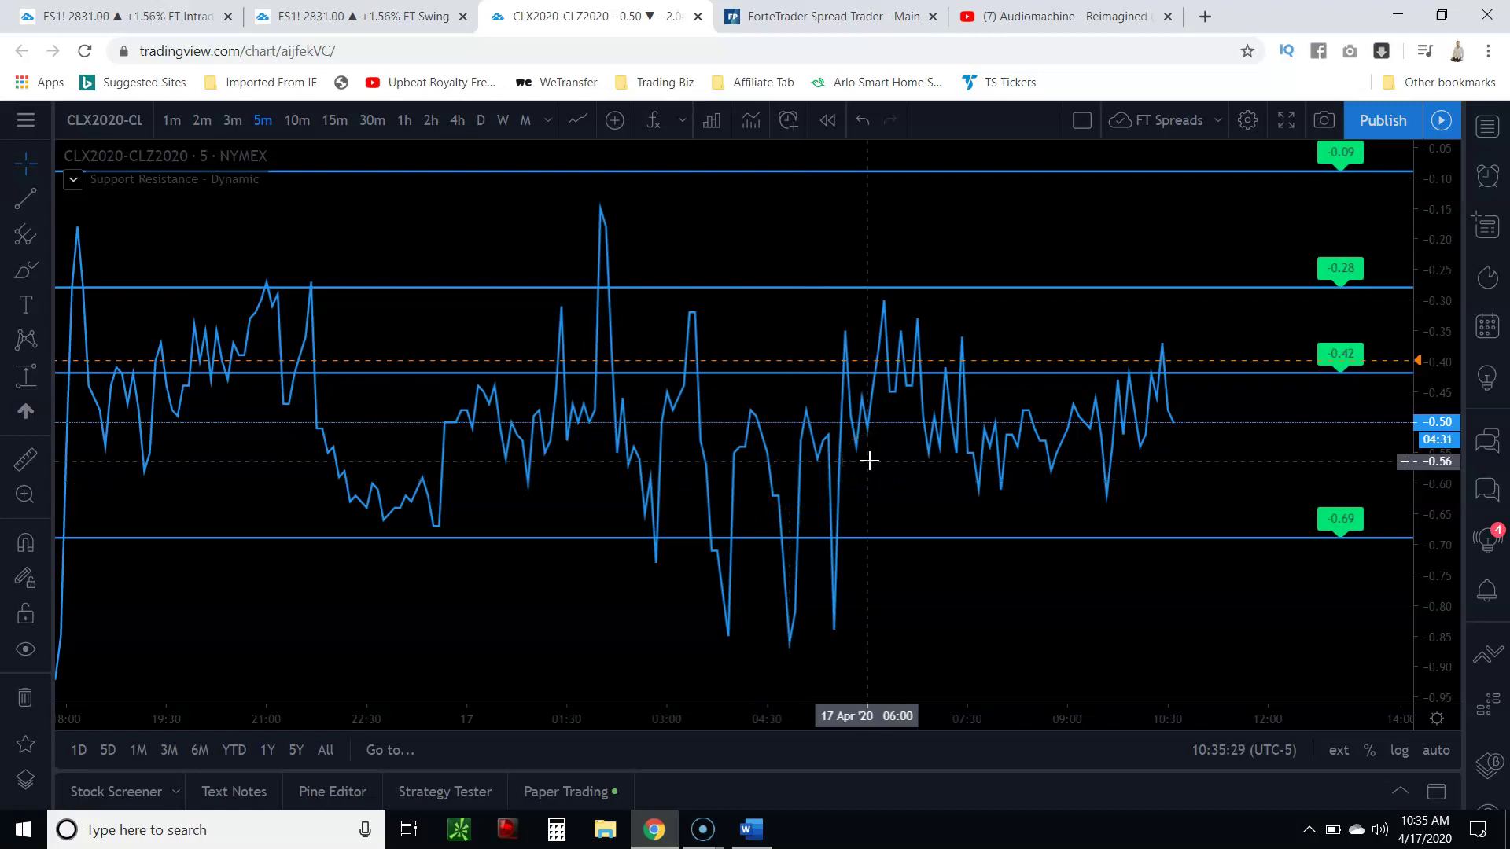
left_click_drag(872, 455, 960, 458)
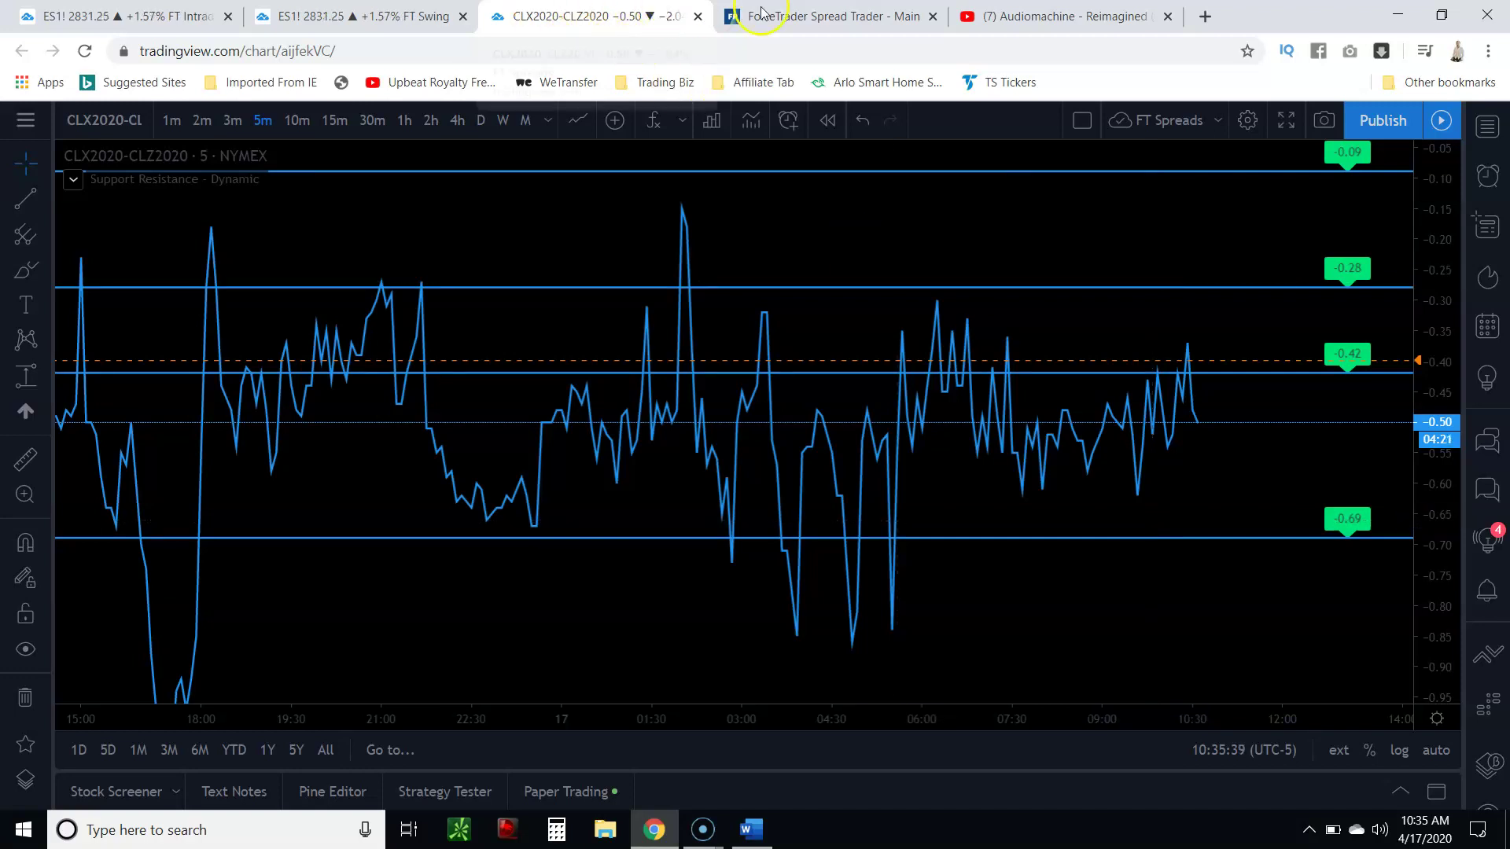
Switch to the FT Swing chart layout and load CL1! from the Liquid Commodities watchlist
left_click(377, 16)
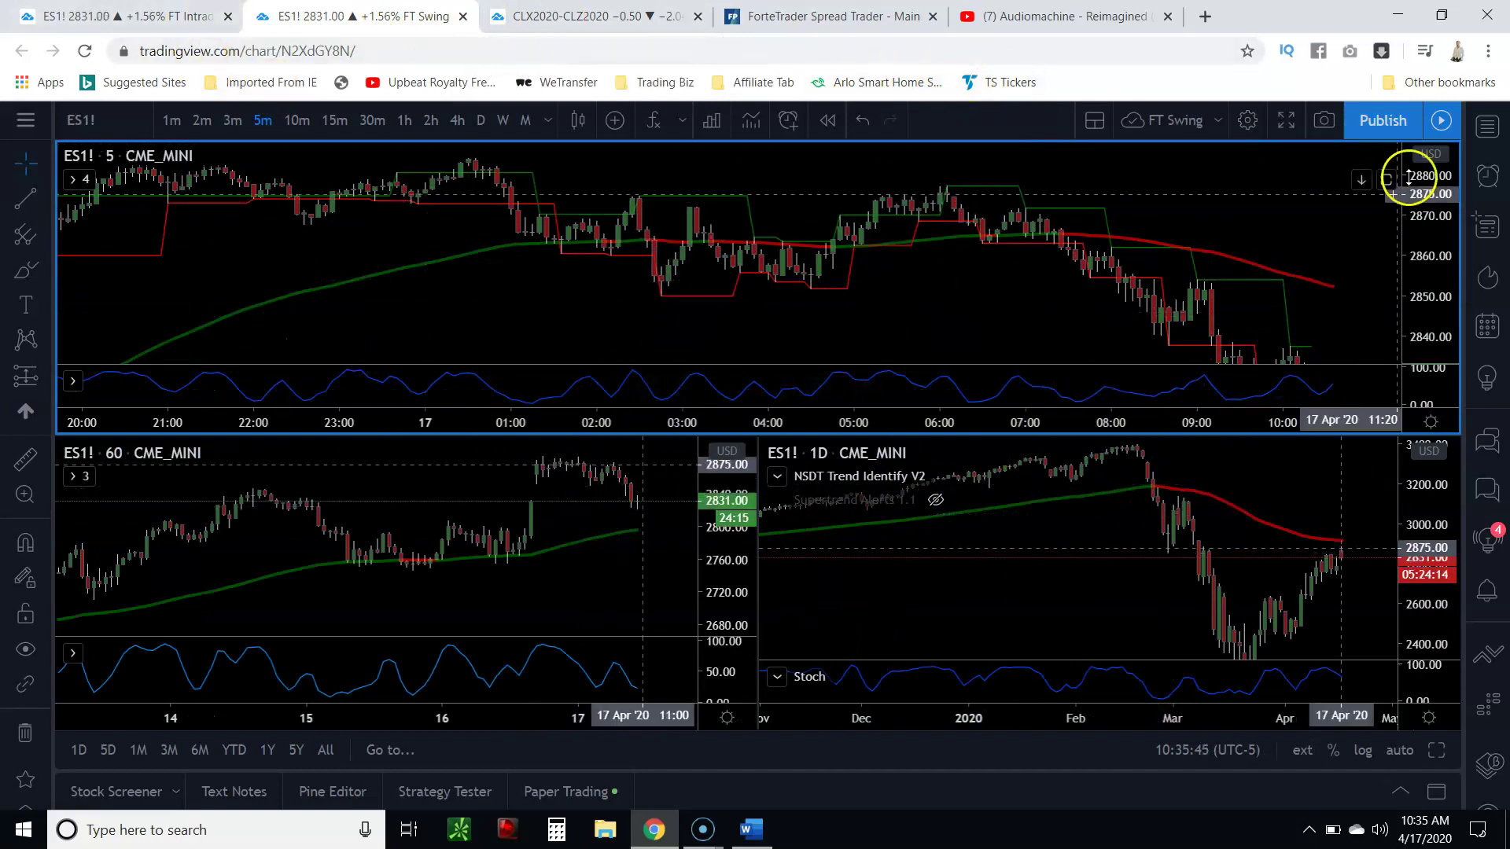
left_click(1487, 127)
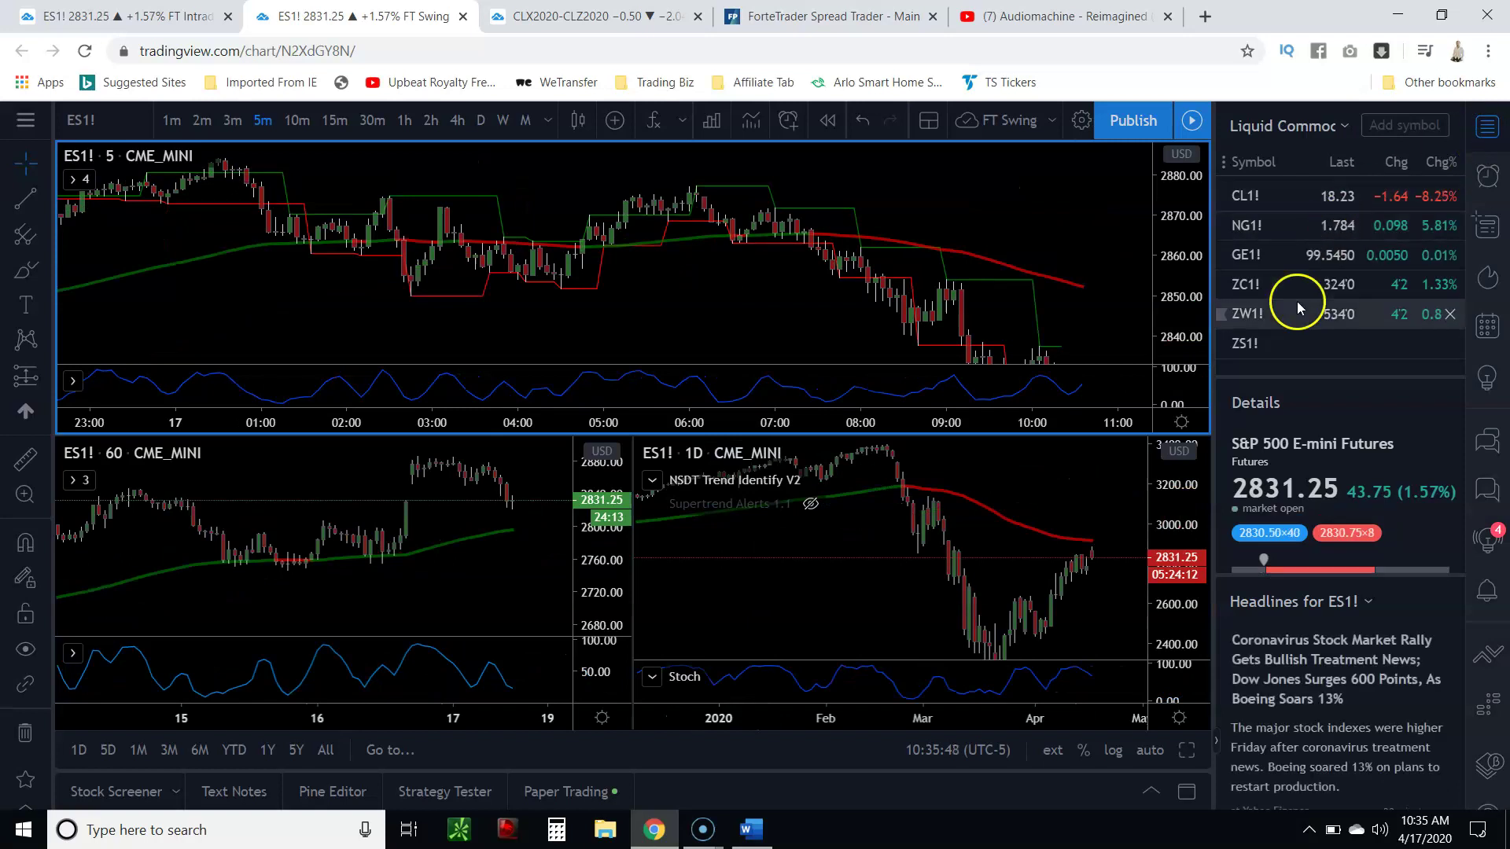
left_click(1281, 195)
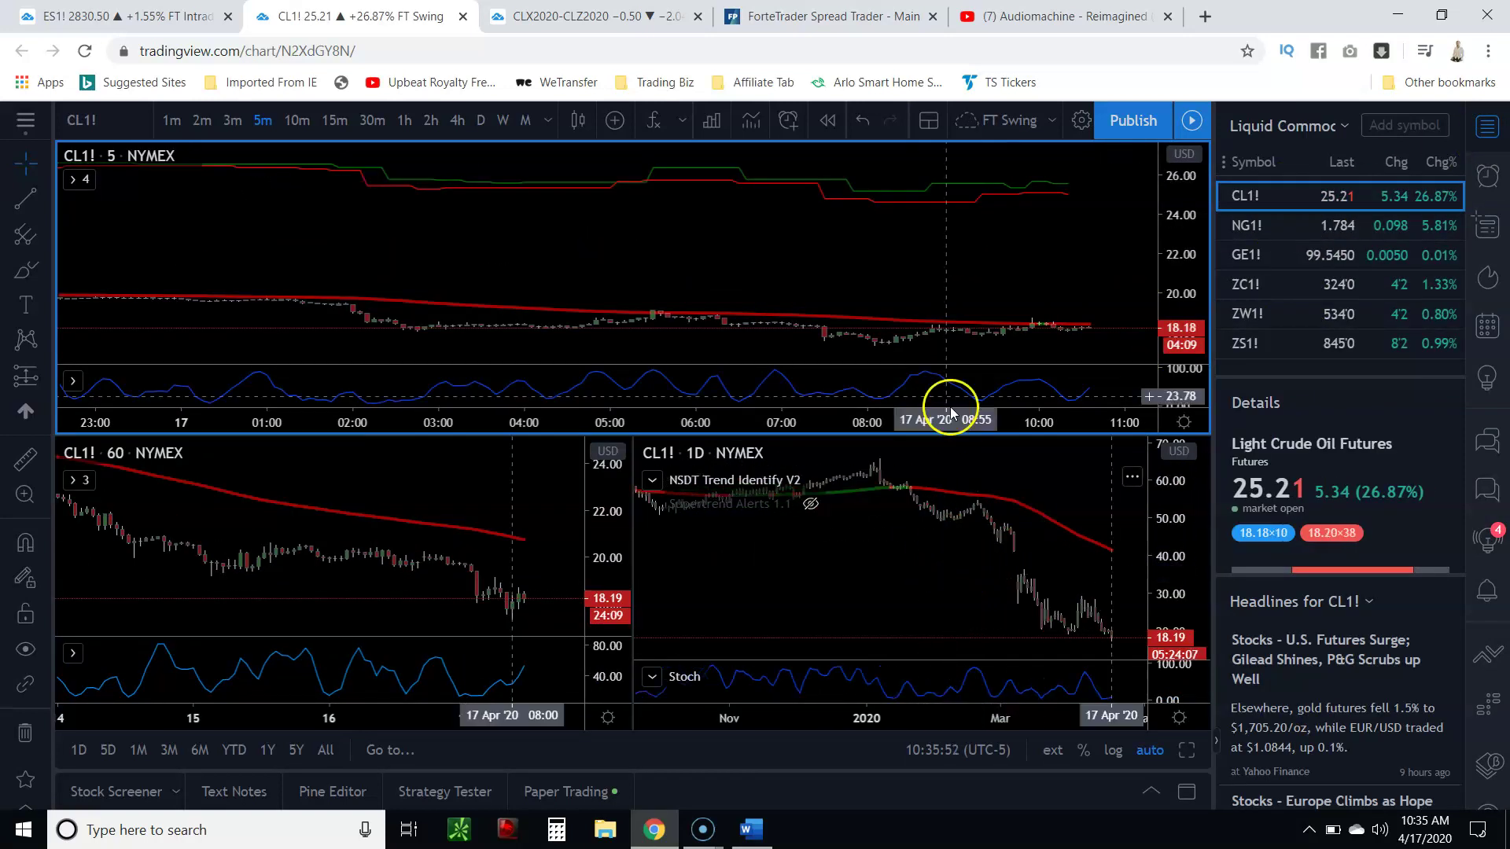
Maximize the 5-minute CL1! chart and hide its FracChan indicator
mouse_move(687, 338)
left_click(743, 387)
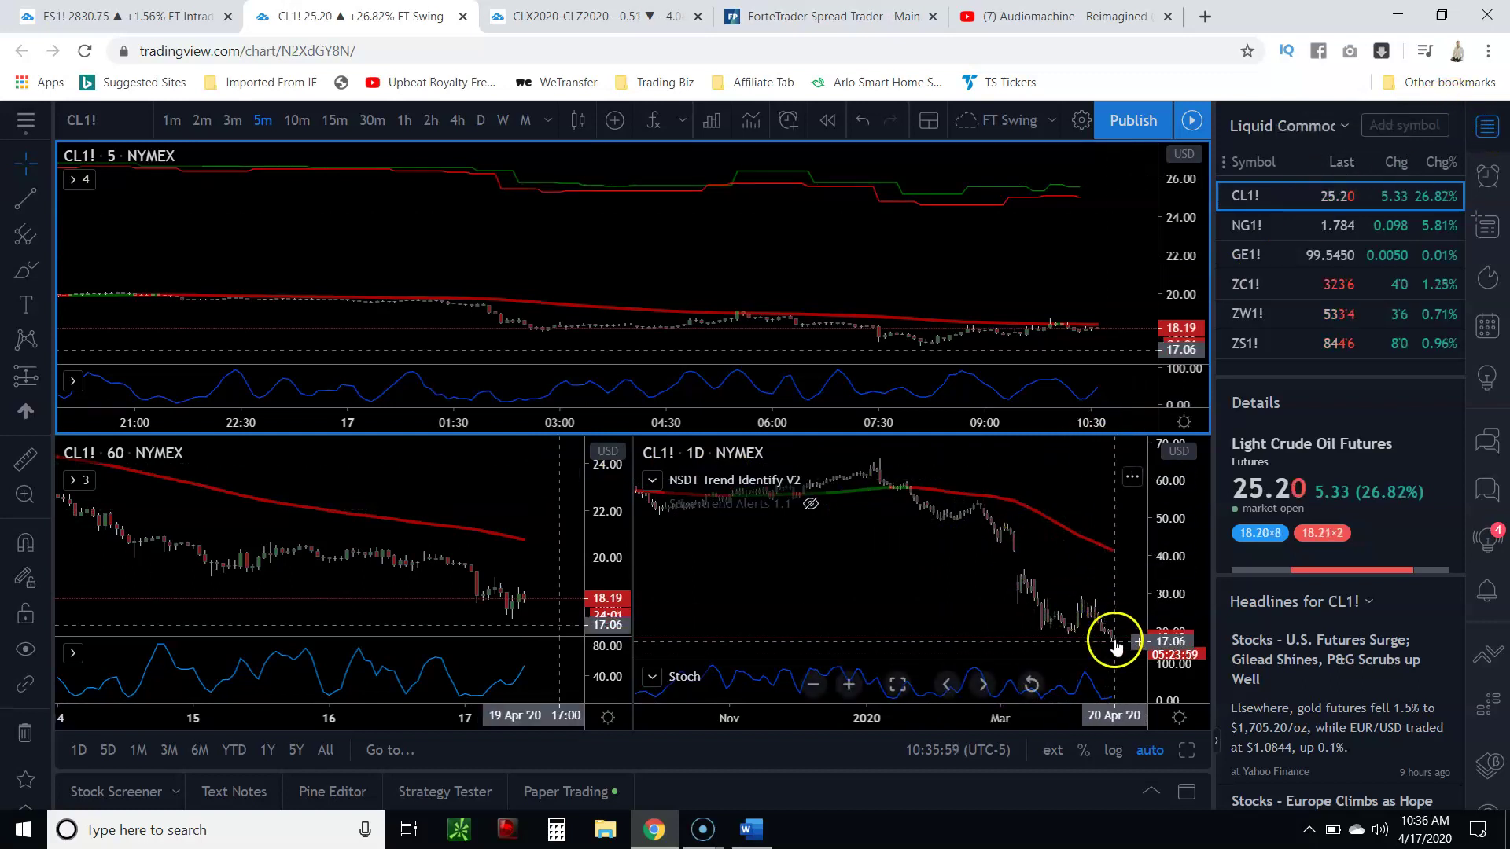
left_click(1186, 749)
scroll(975, 480, "down", 1)
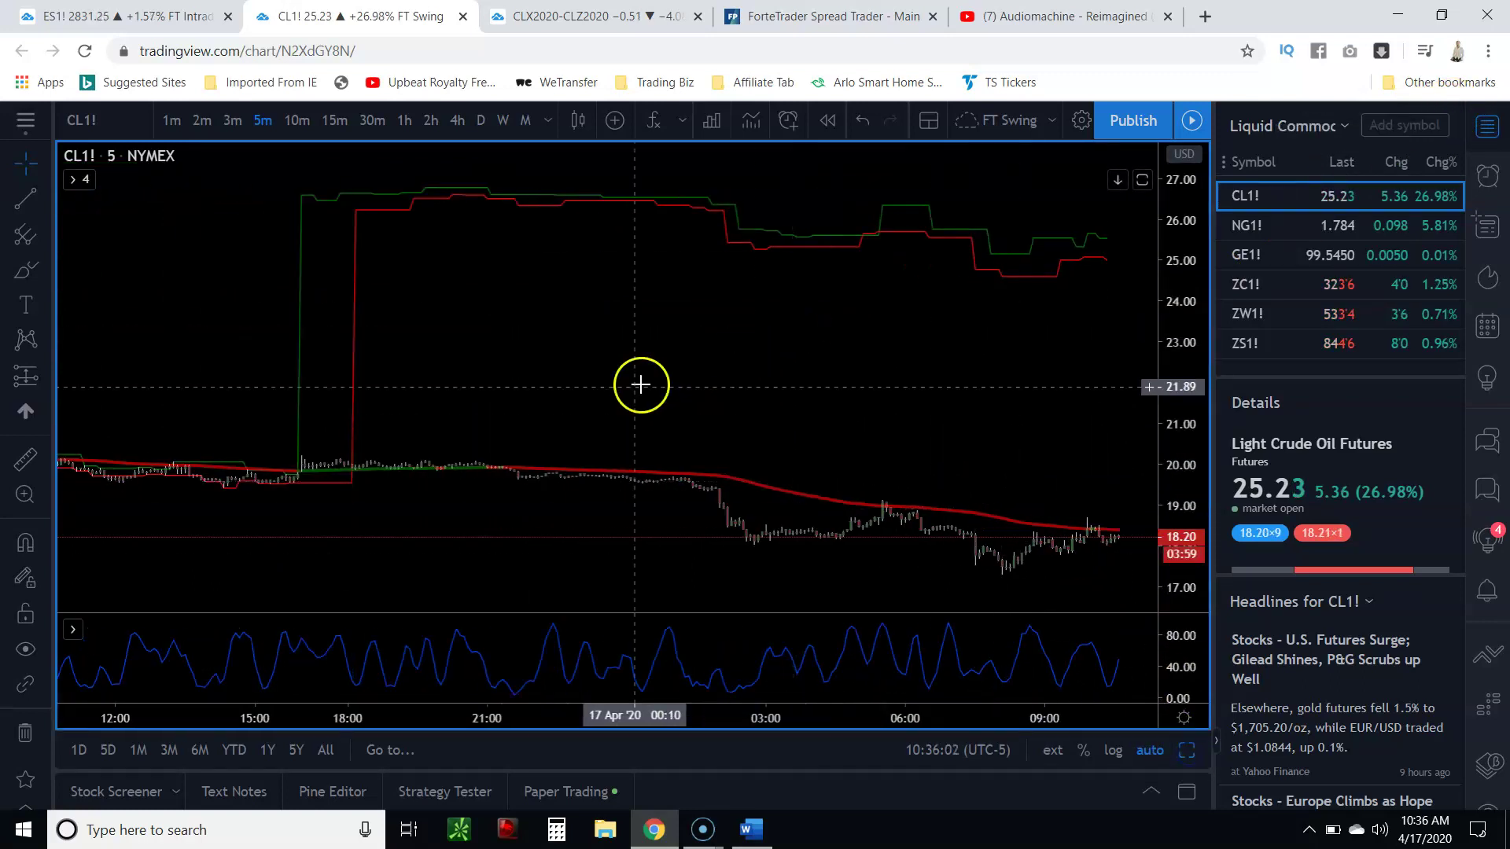
left_click(72, 175)
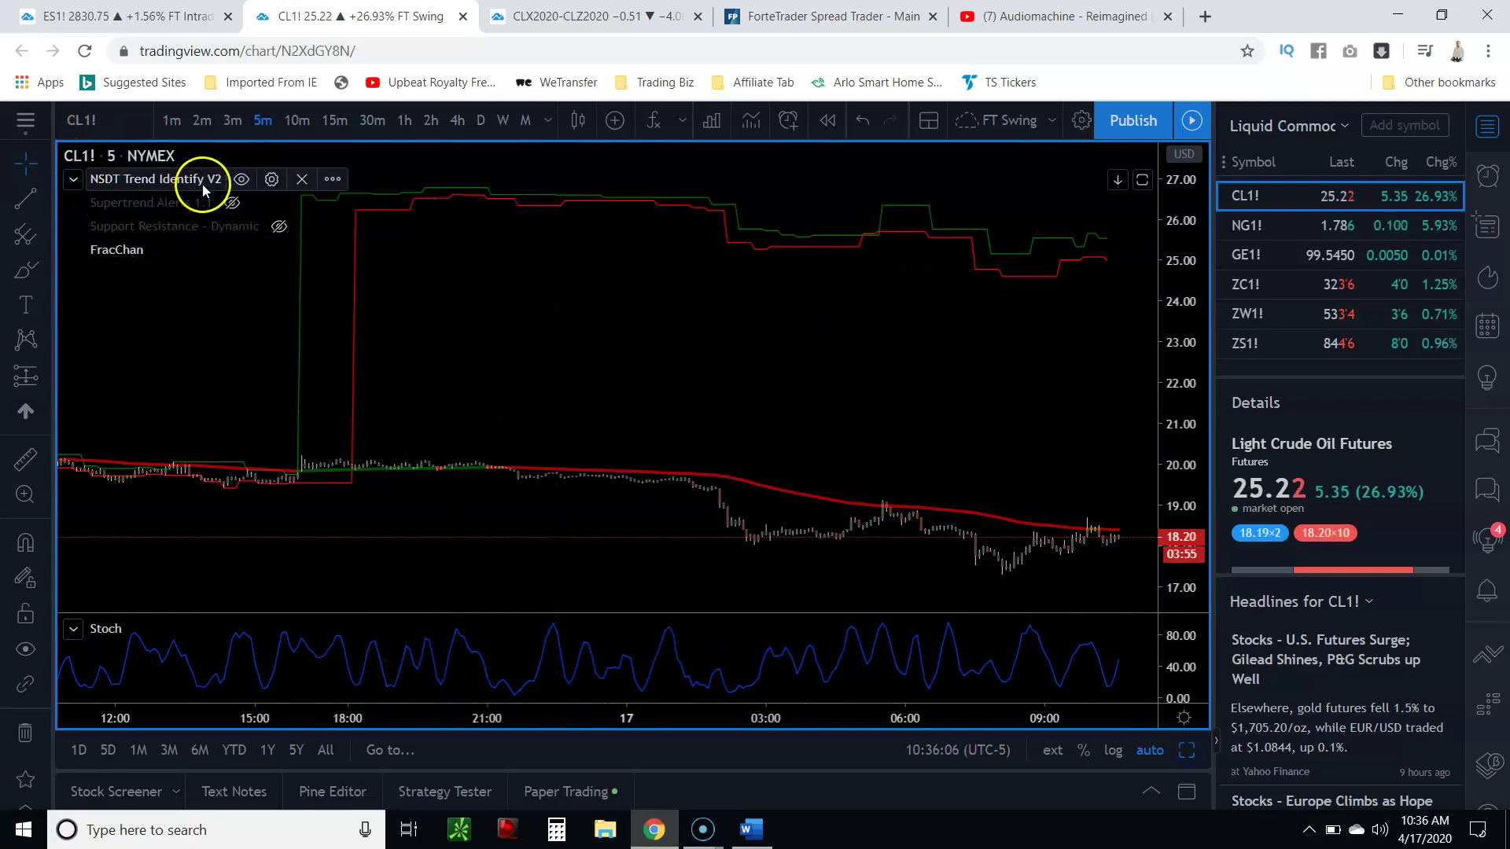
left_click(231, 204)
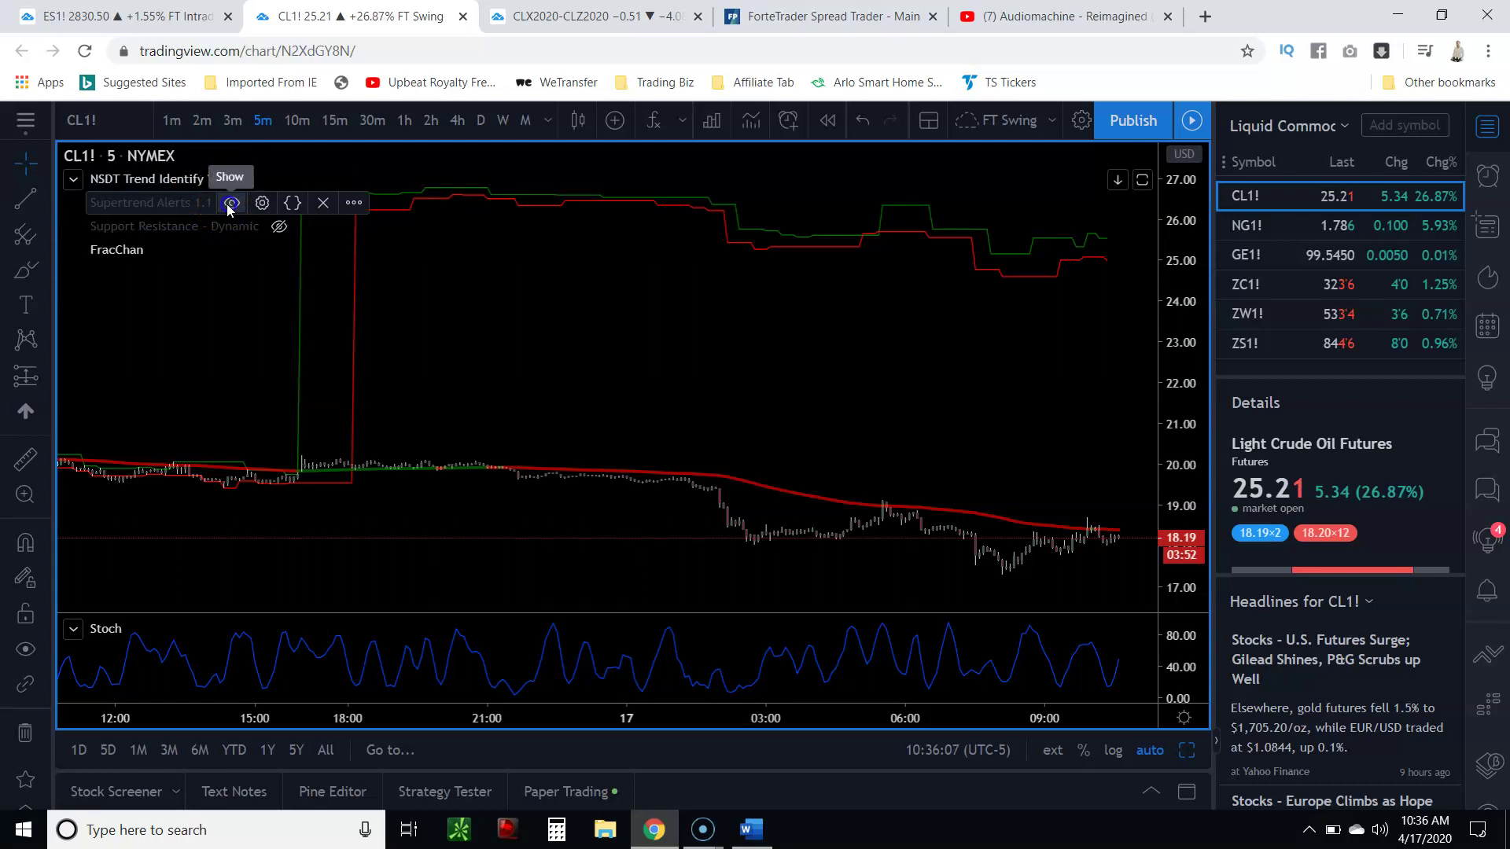
left_click(230, 204)
left_click(118, 250)
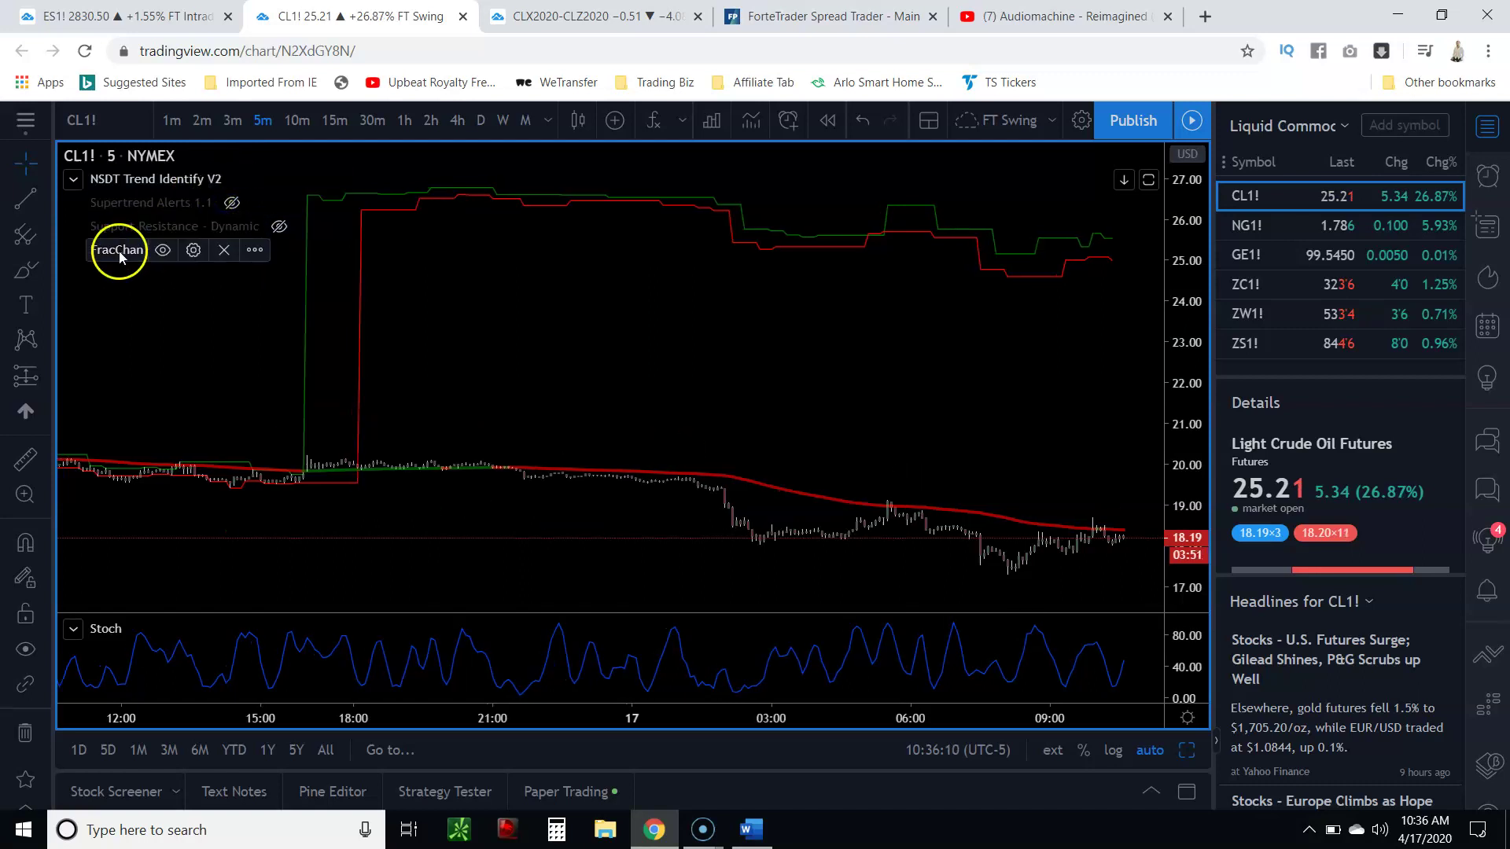
left_click(161, 250)
left_click(73, 179)
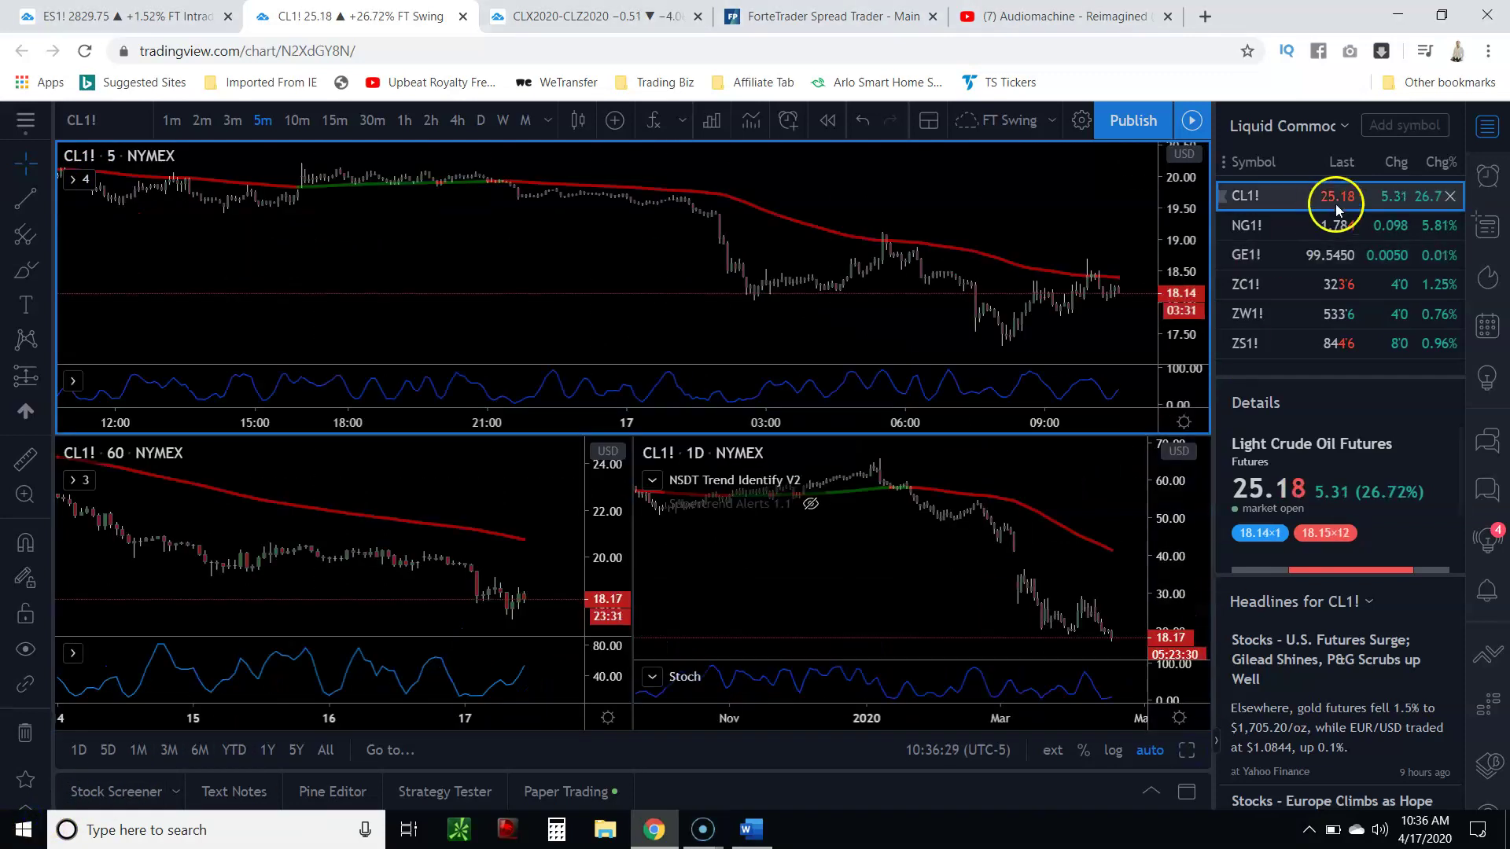
Close the watchlist and return to the CLX2020-CLZ2020 spread chart
left_click(1488, 135)
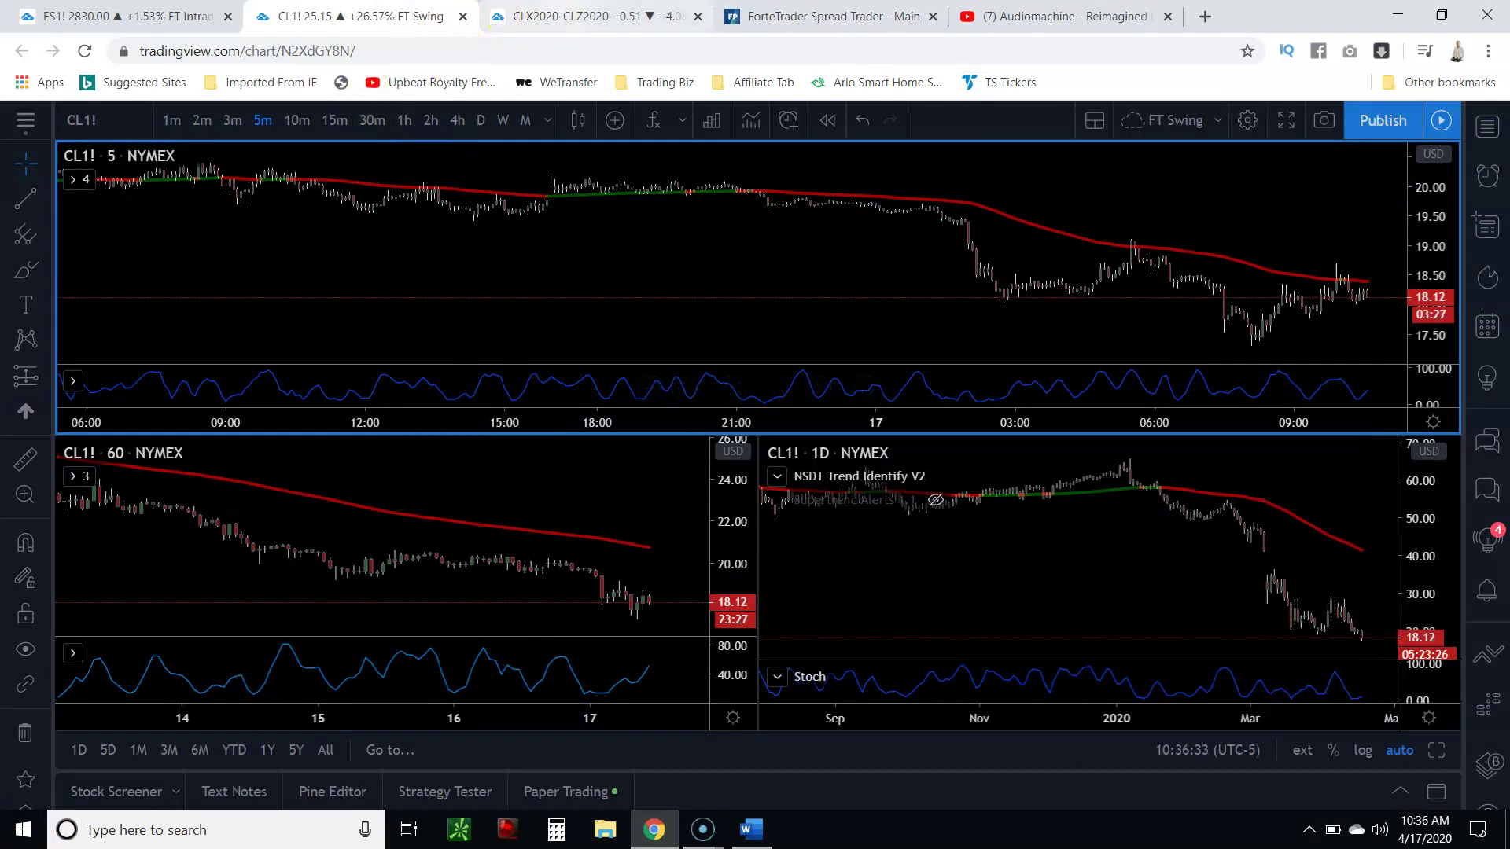
left_click(593, 17)
scroll(771, 550, "down", 1)
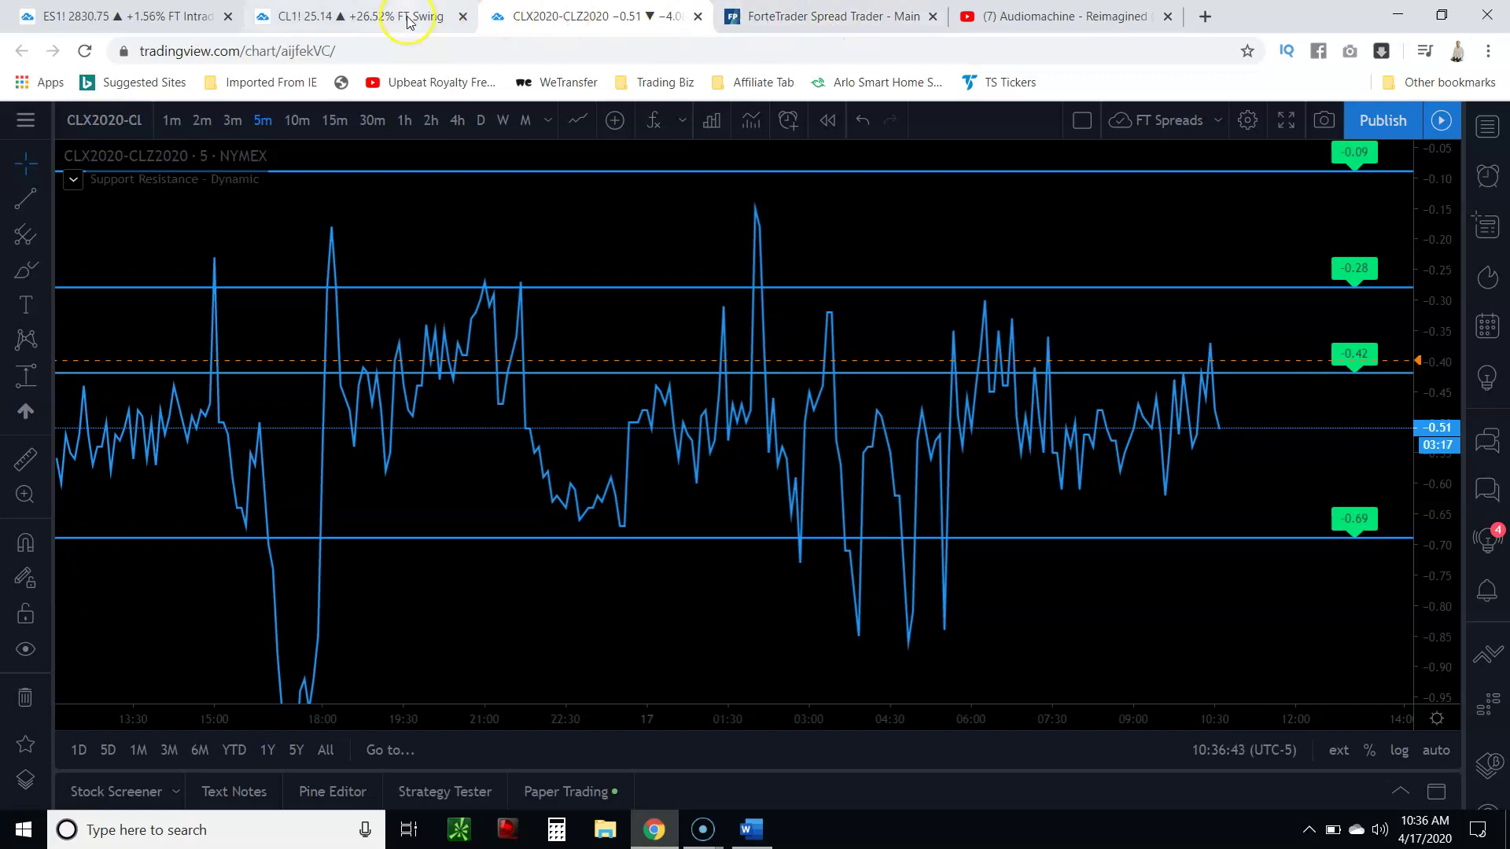
Examine the spread's latest price action around the −0.42 level and the −0.40 alert line, enlarging the time and price scales
scroll(875, 543, "up", 2)
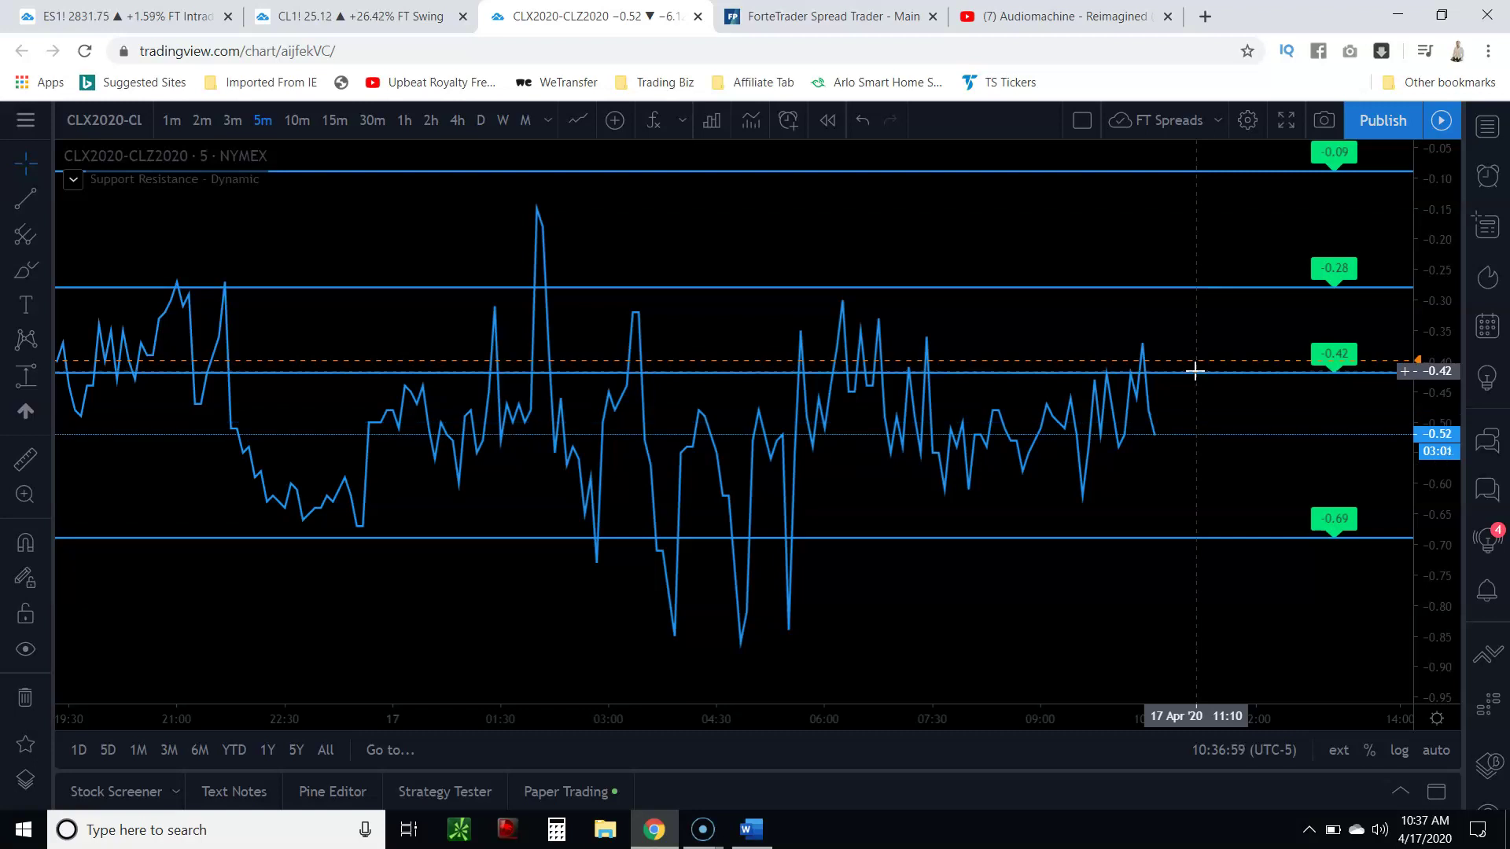
scroll(1194, 370, "up", 2)
left_click(1195, 390)
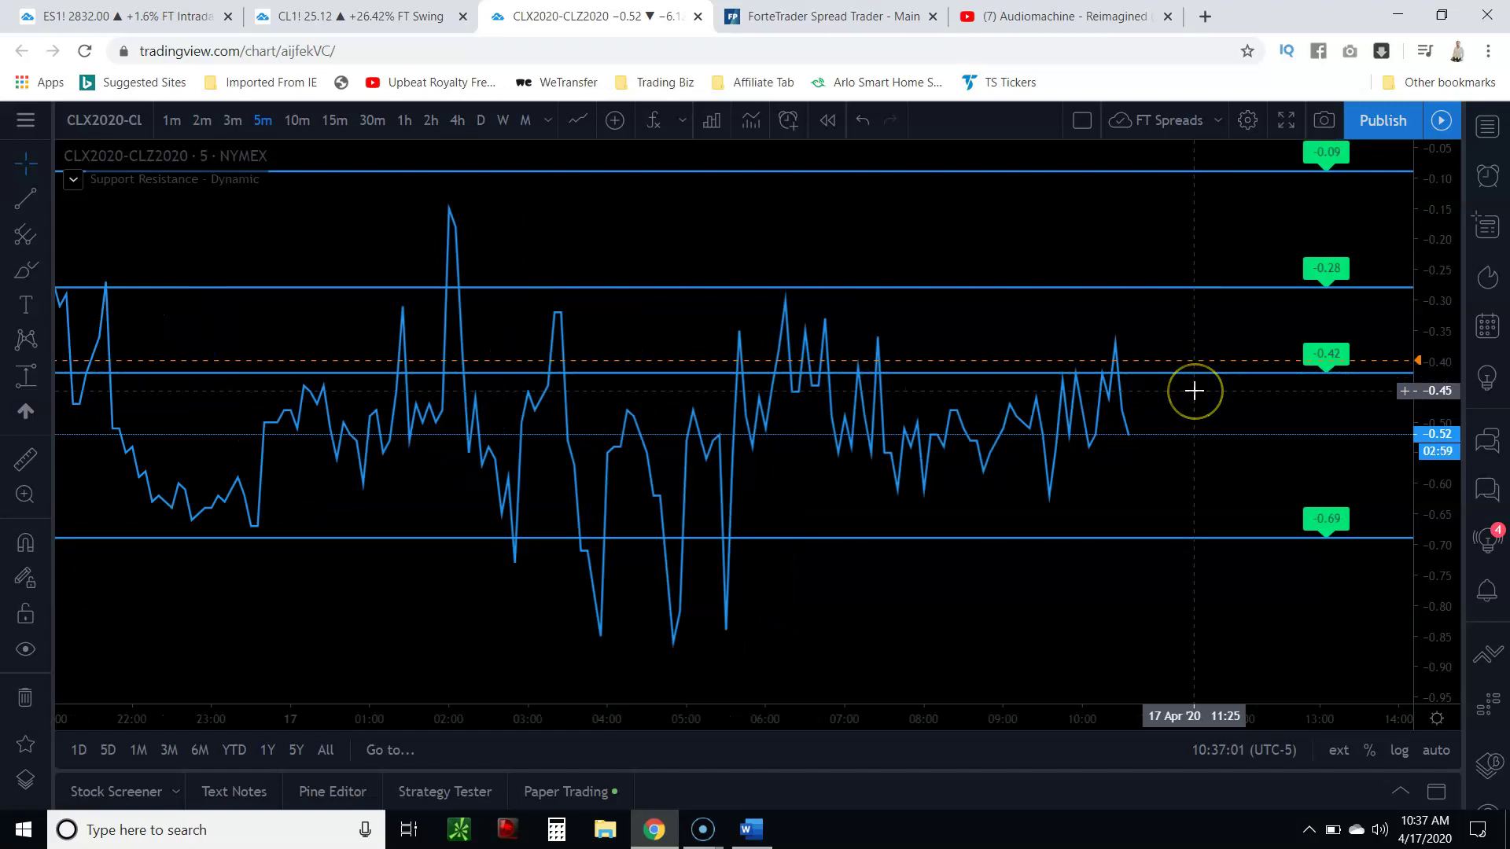
left_click(1183, 347)
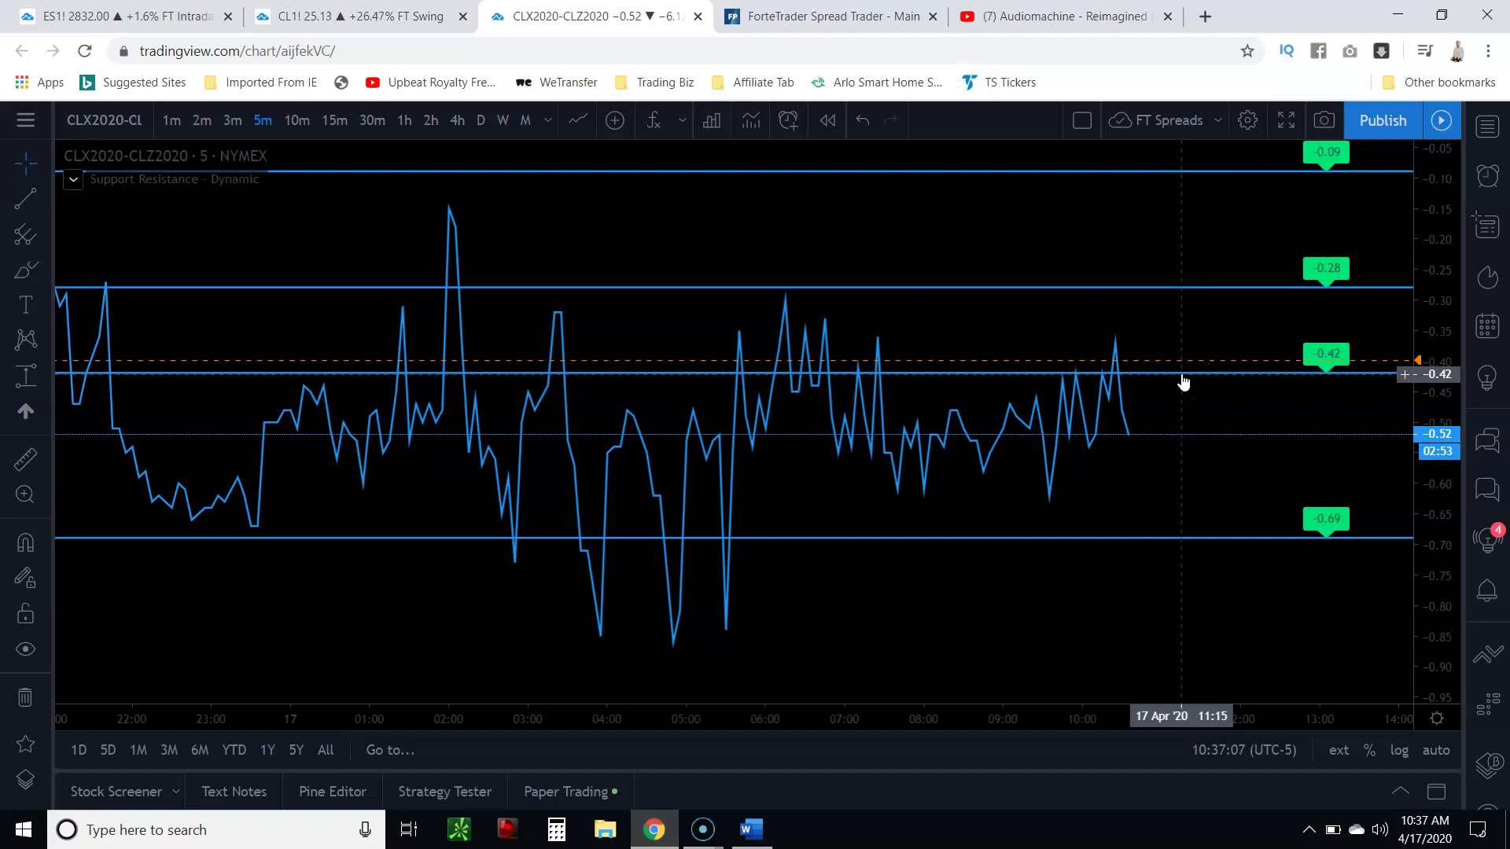
scroll(1022, 430, "up", 1)
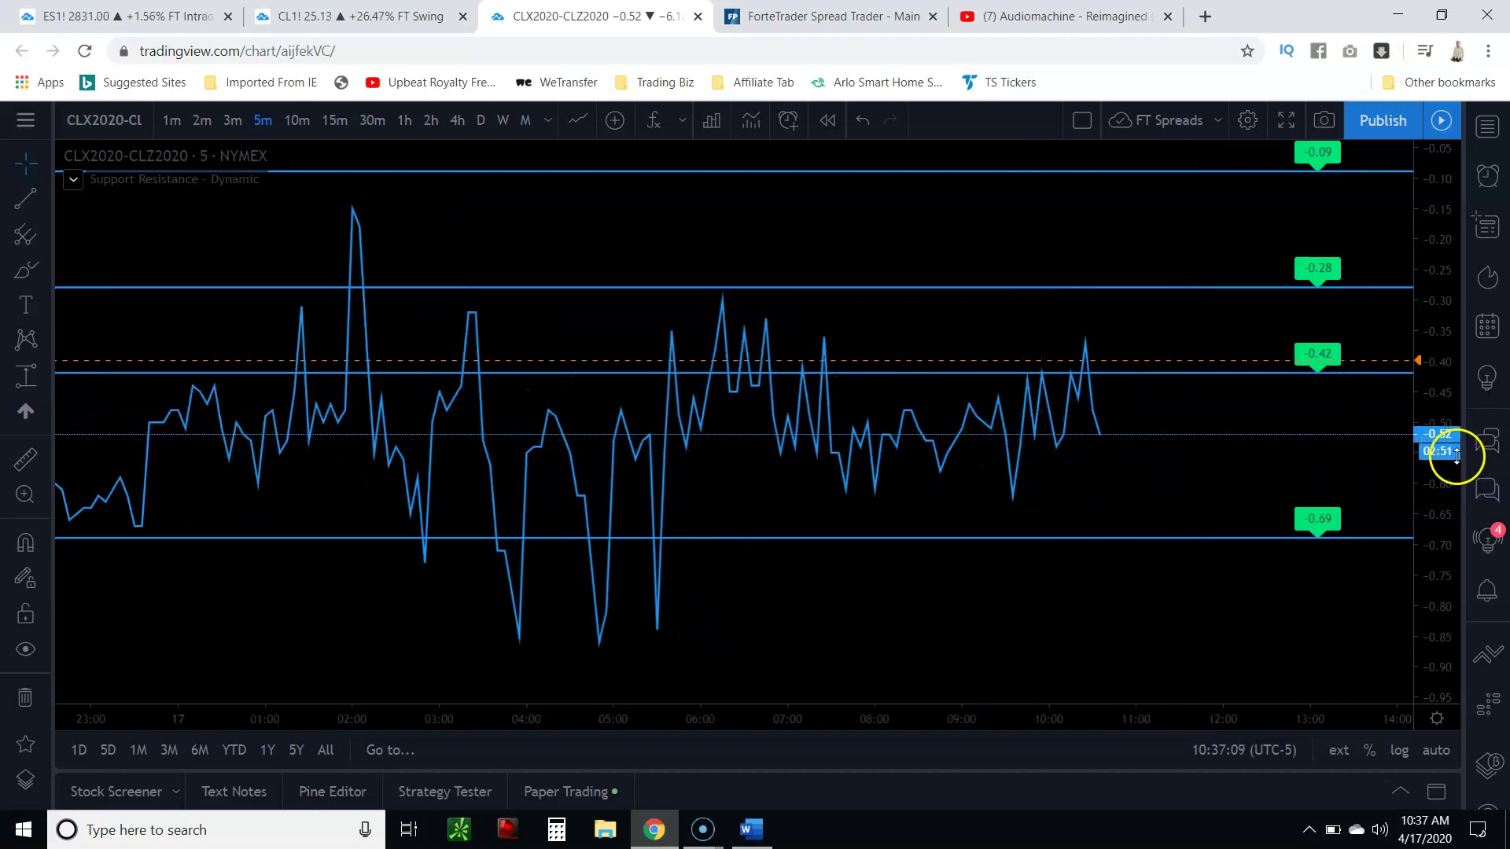
left_click_drag(1444, 470, 1433, 350)
scroll(1112, 573, "up", 2)
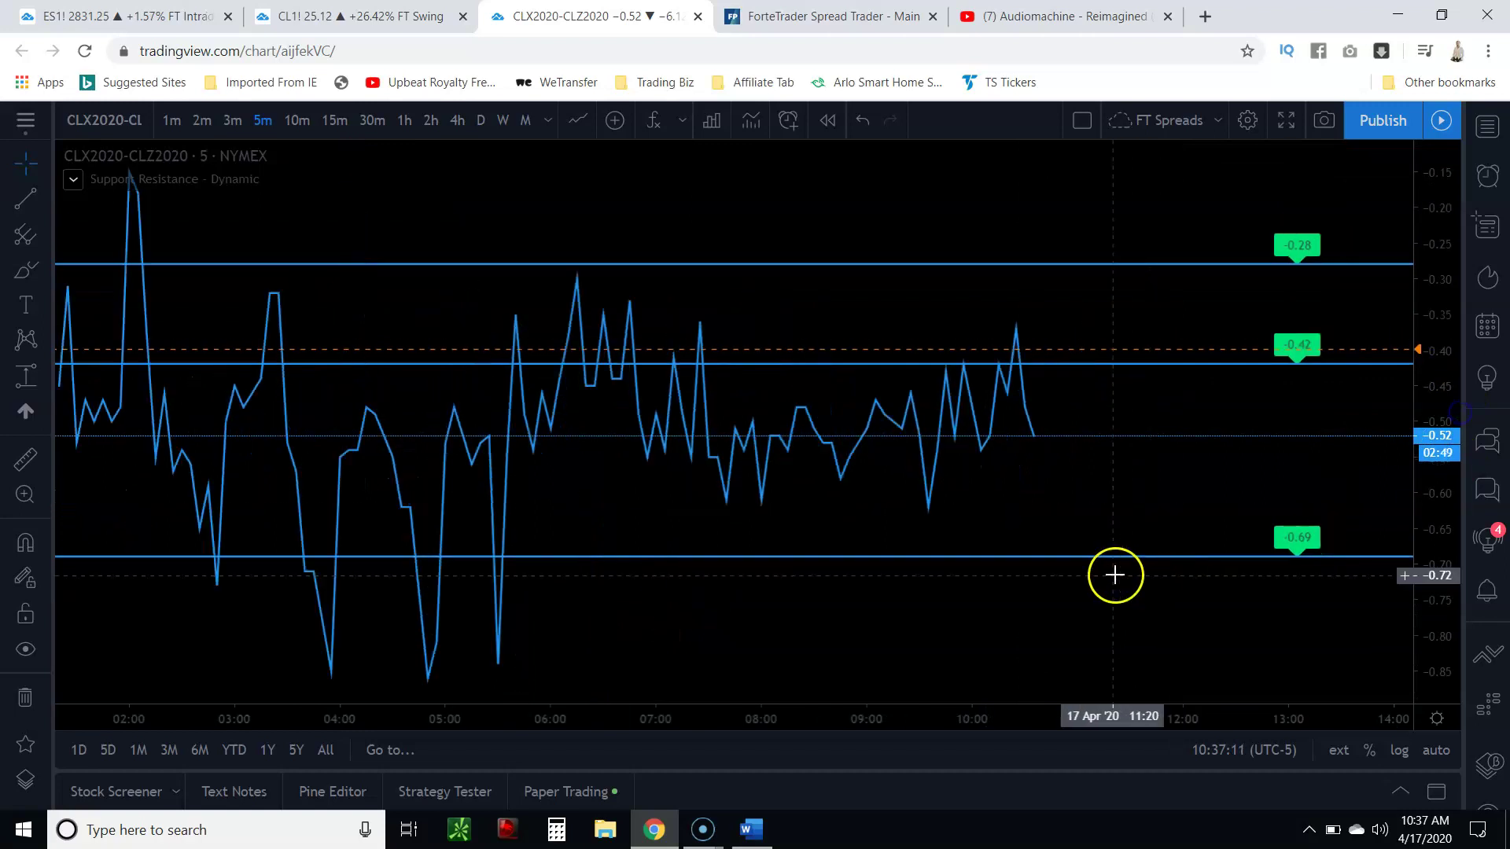
left_click_drag(729, 521, 948, 538)
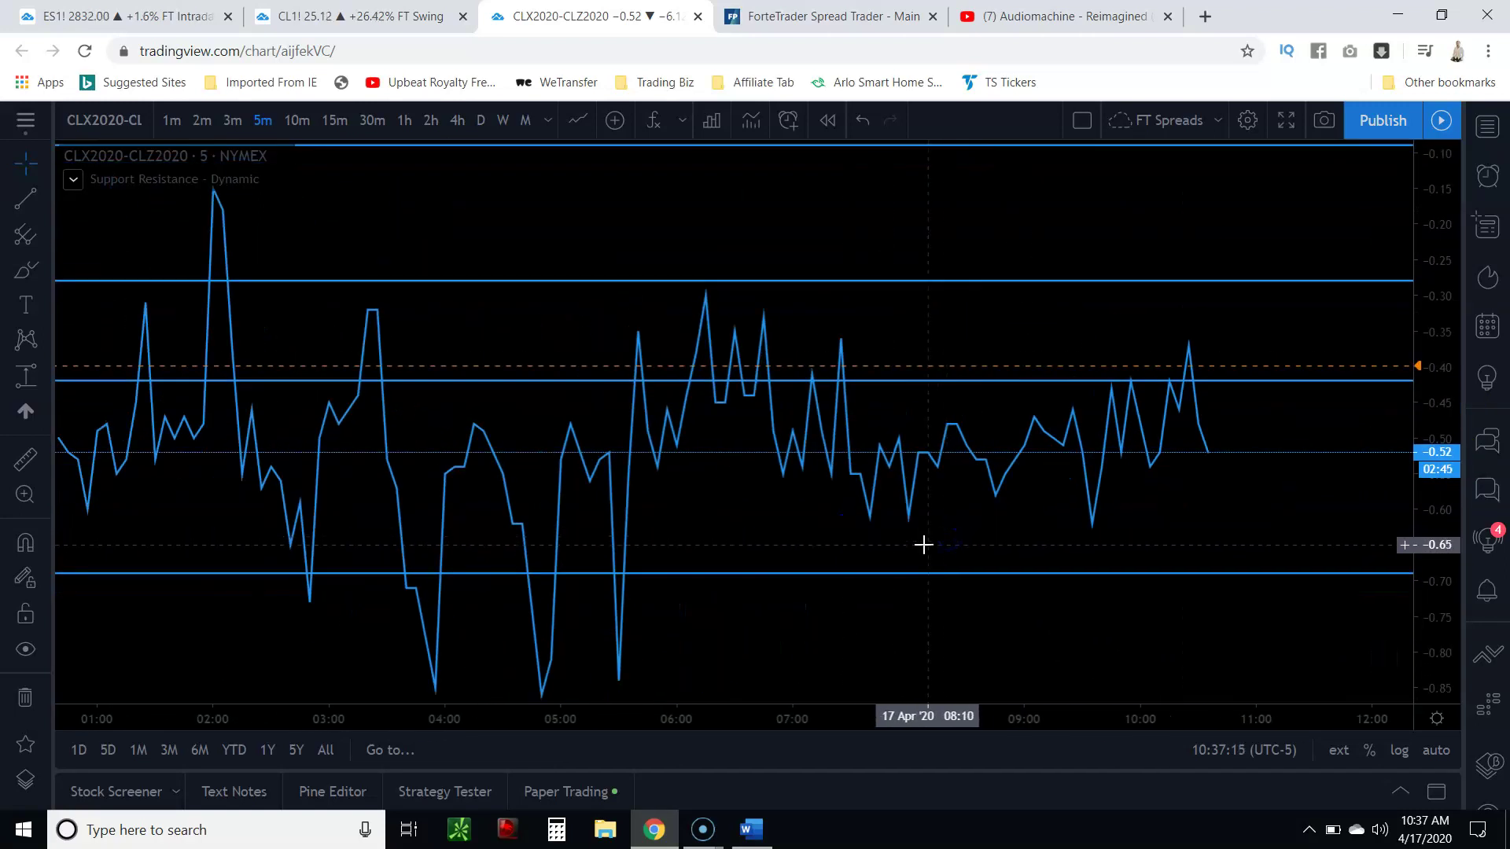
left_click_drag(1000, 543, 1008, 485)
Examine the spread's 17 April swings between the −0.28 resistance and −0.69 support levels across a wider time range
mouse_move(100, 182)
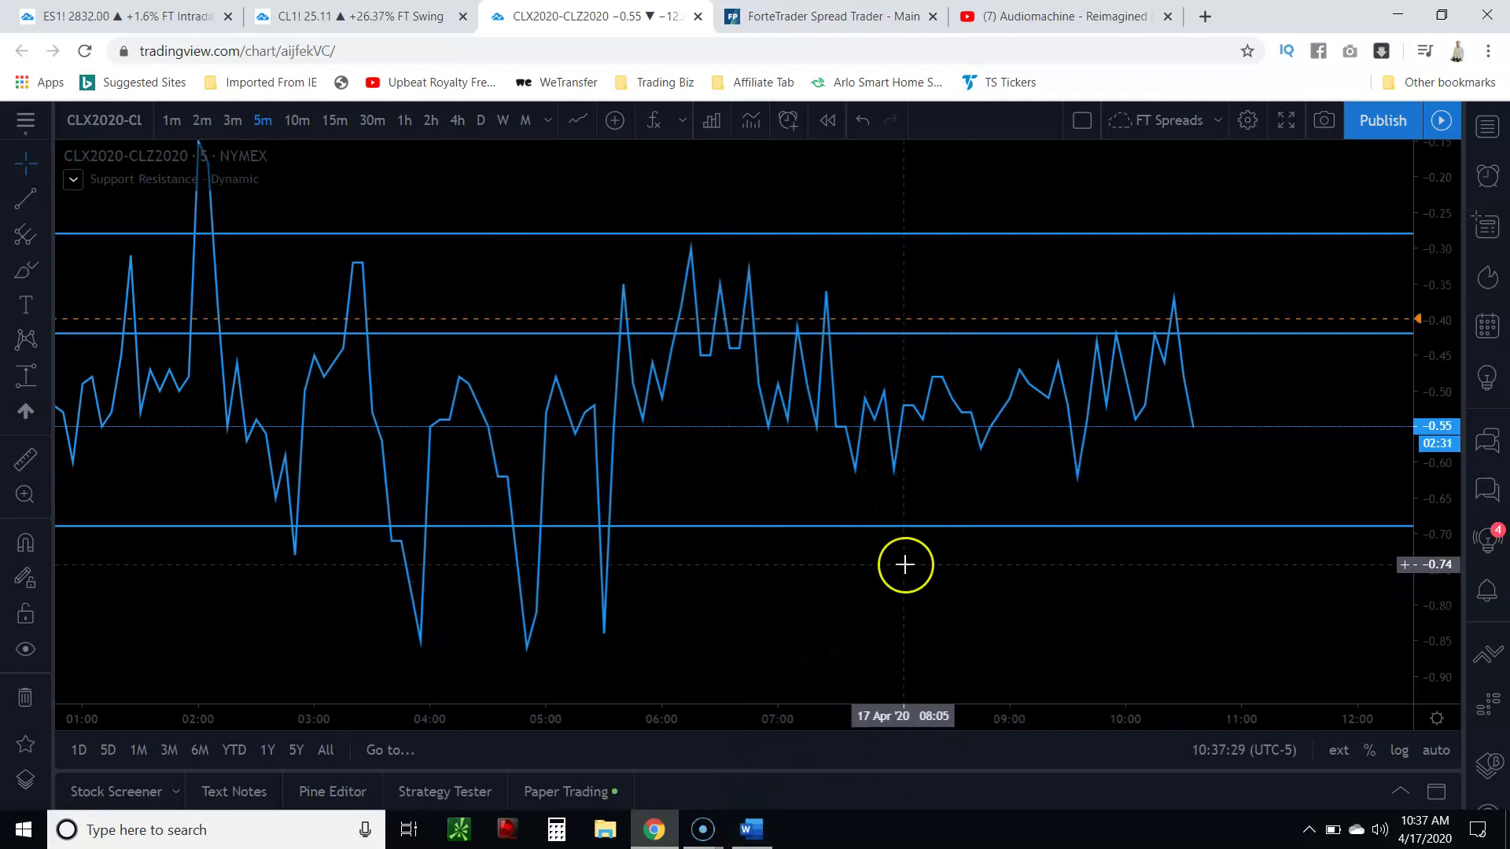
scroll(905, 564, "up", 1)
left_click_drag(1438, 556, 1451, 496)
double_click(1450, 496)
scroll(989, 605, "down", 3)
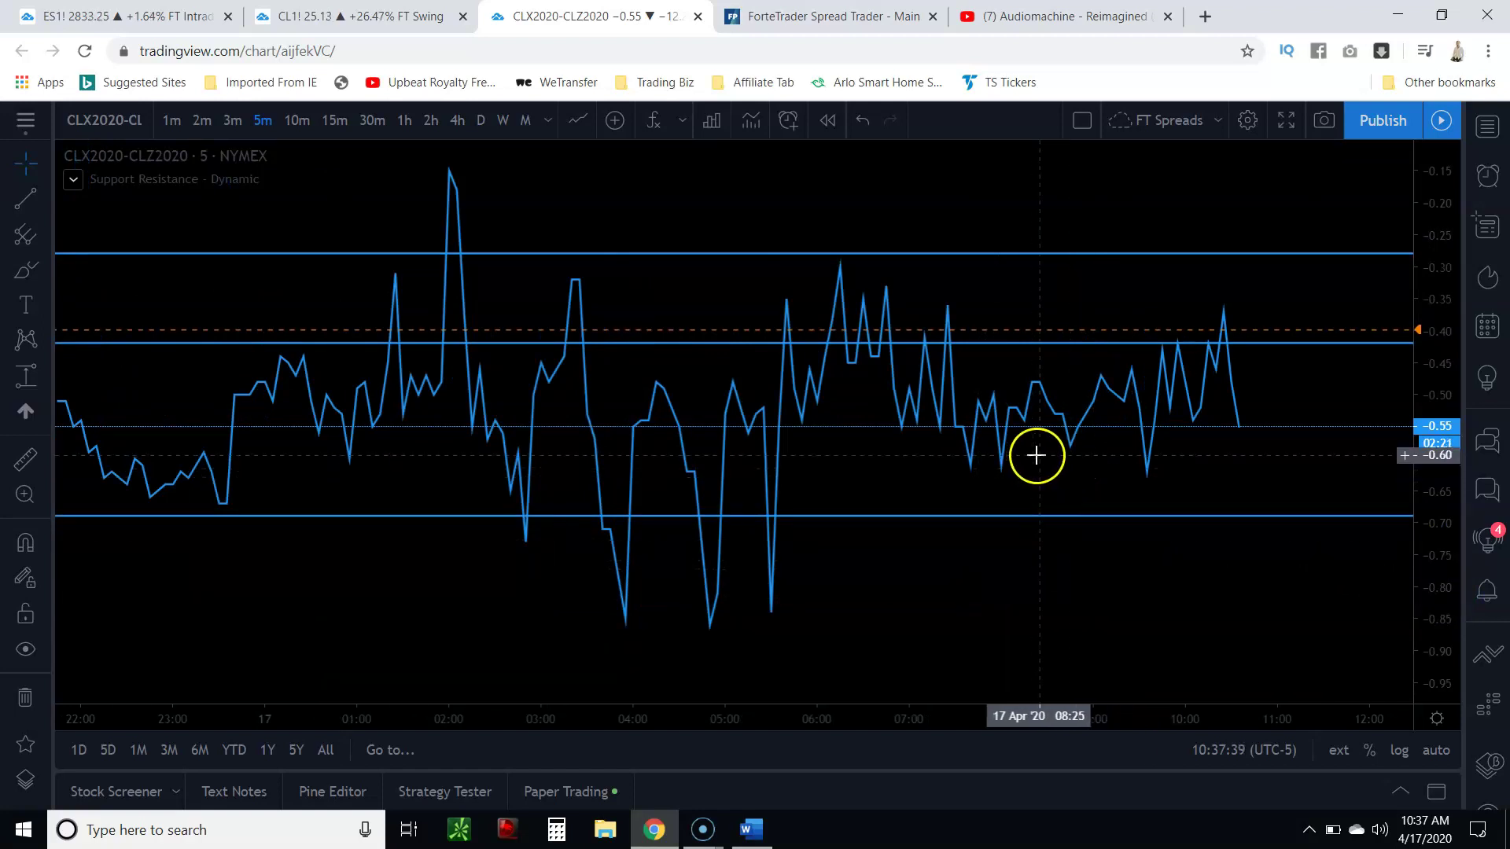
left_click(969, 203)
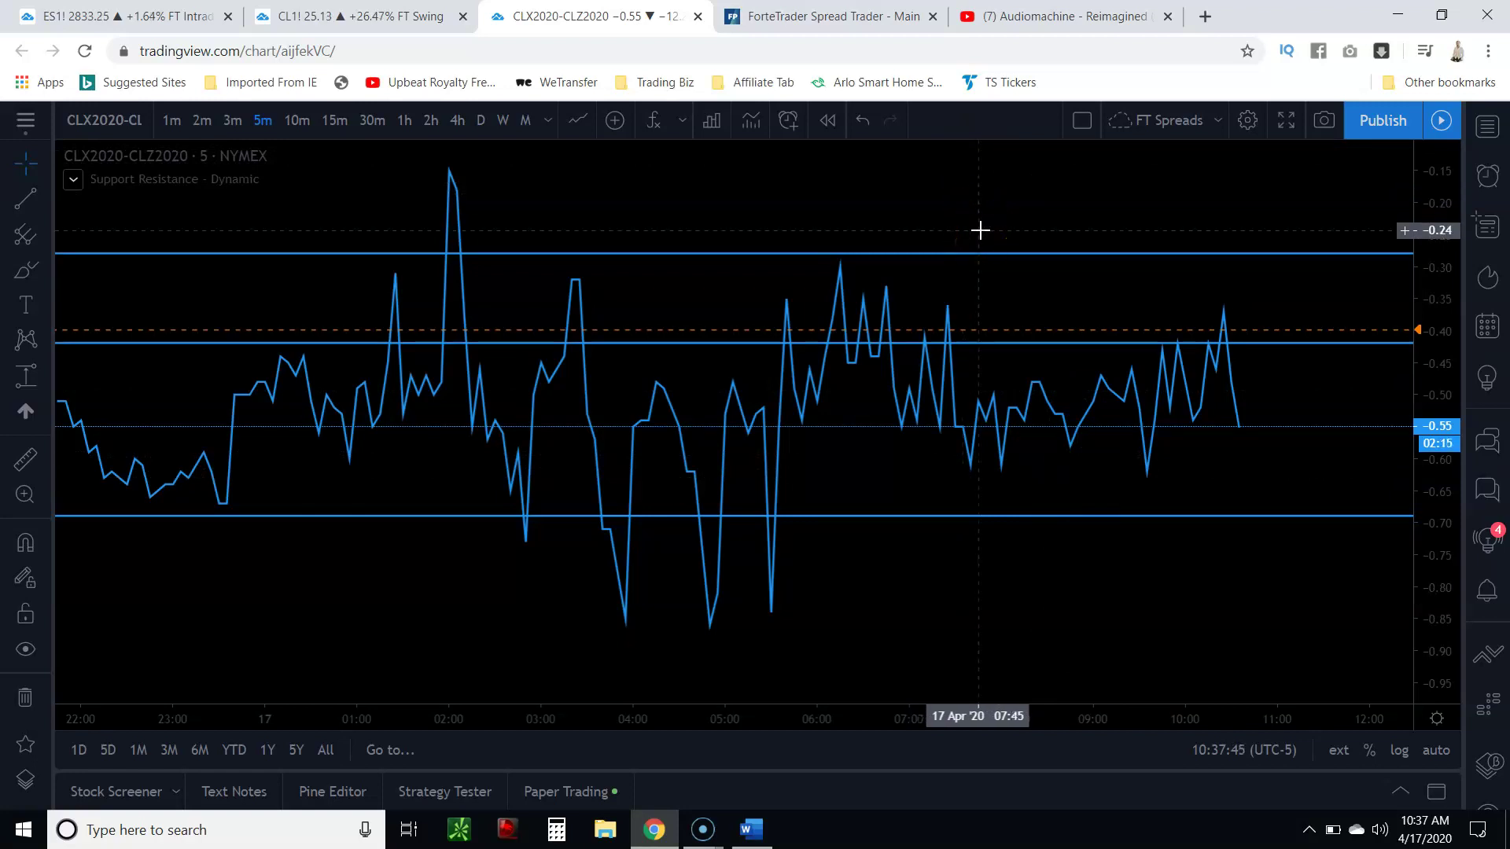
left_click(999, 226)
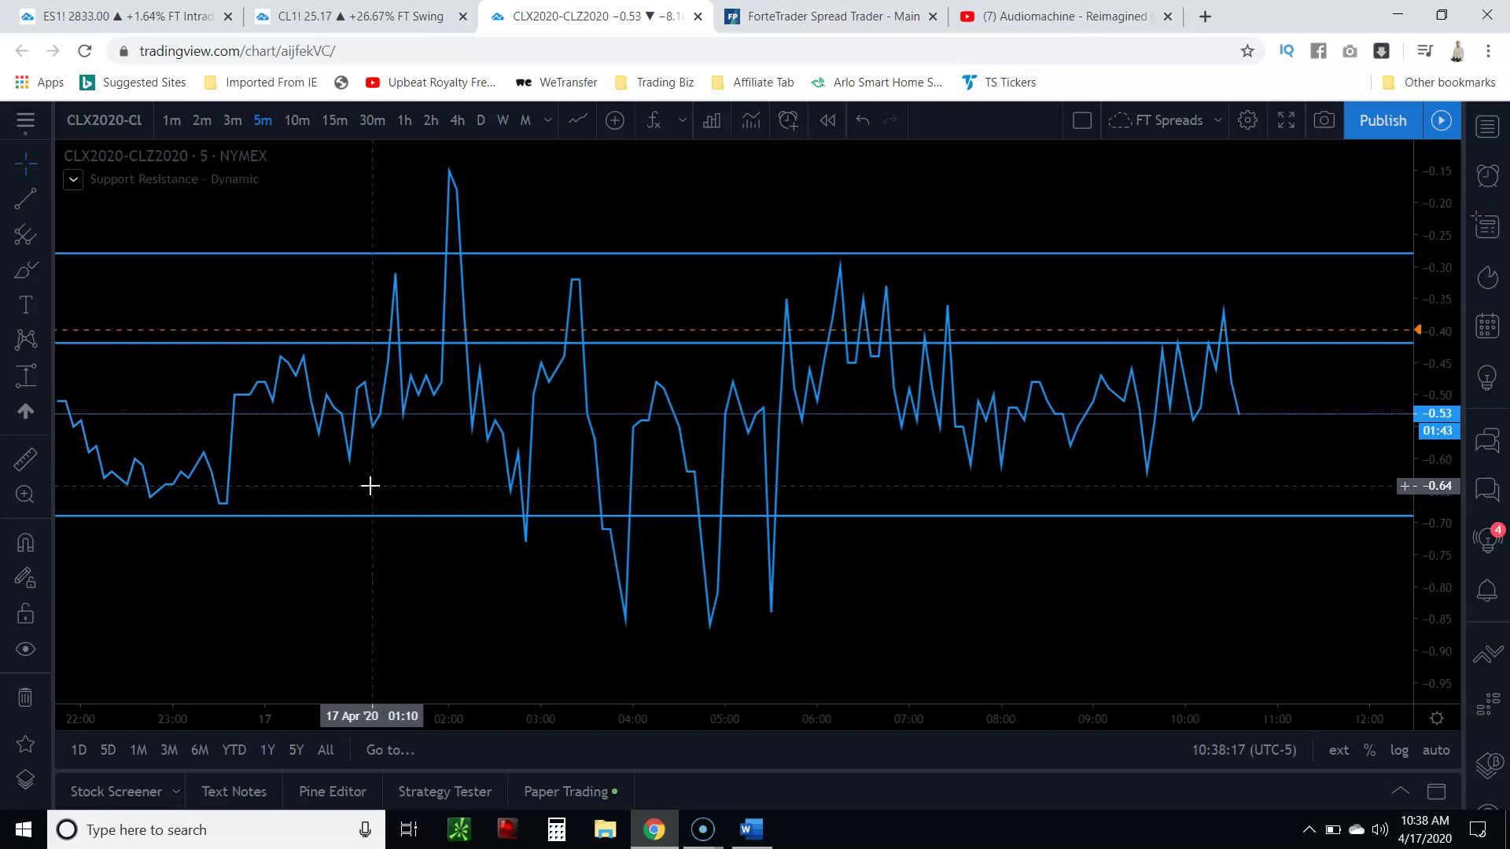
left_click(1270, 318)
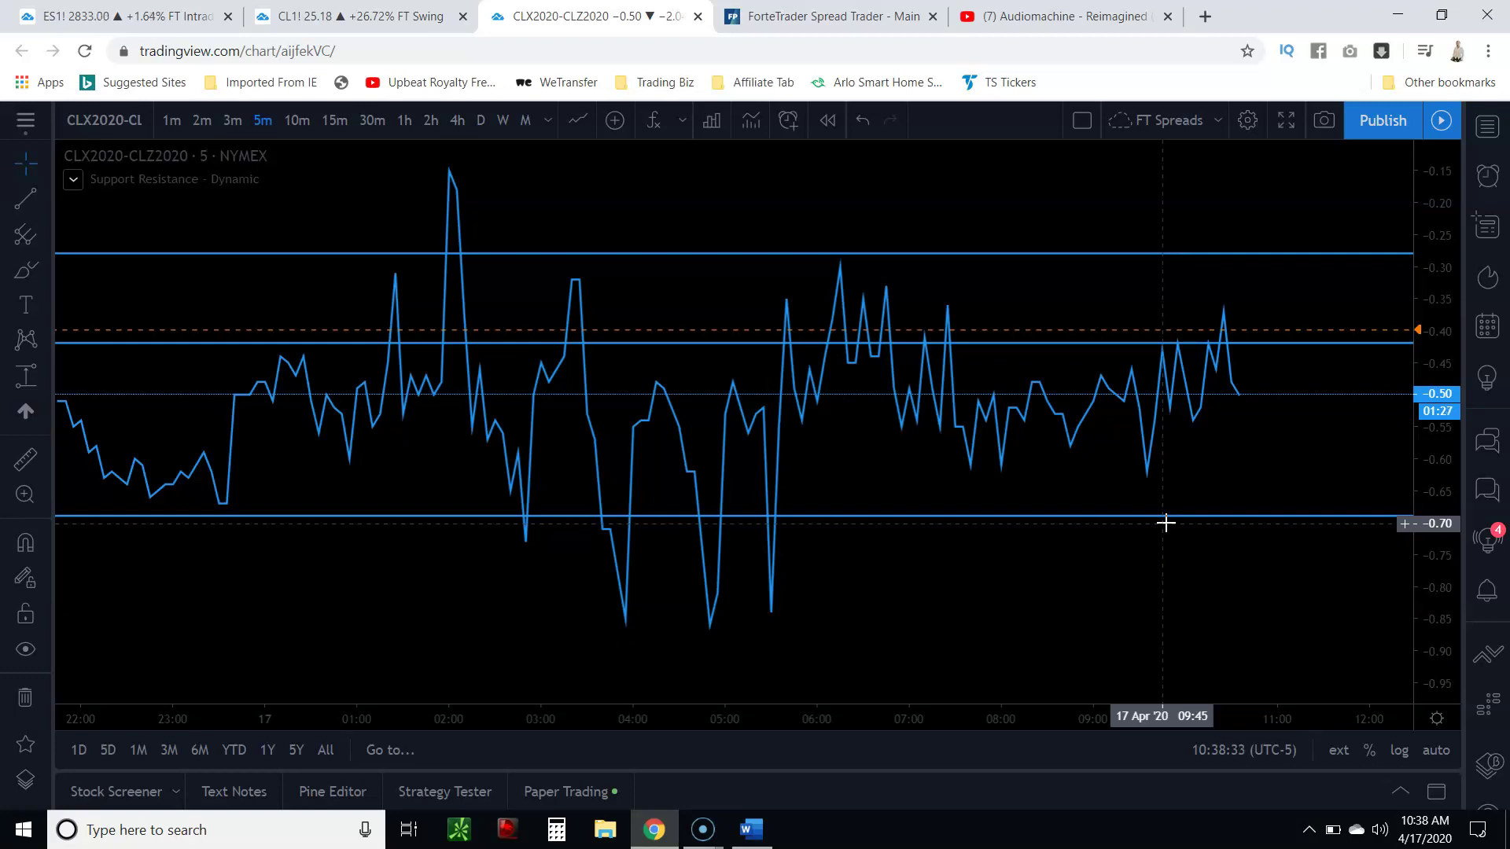
left_click(1148, 529)
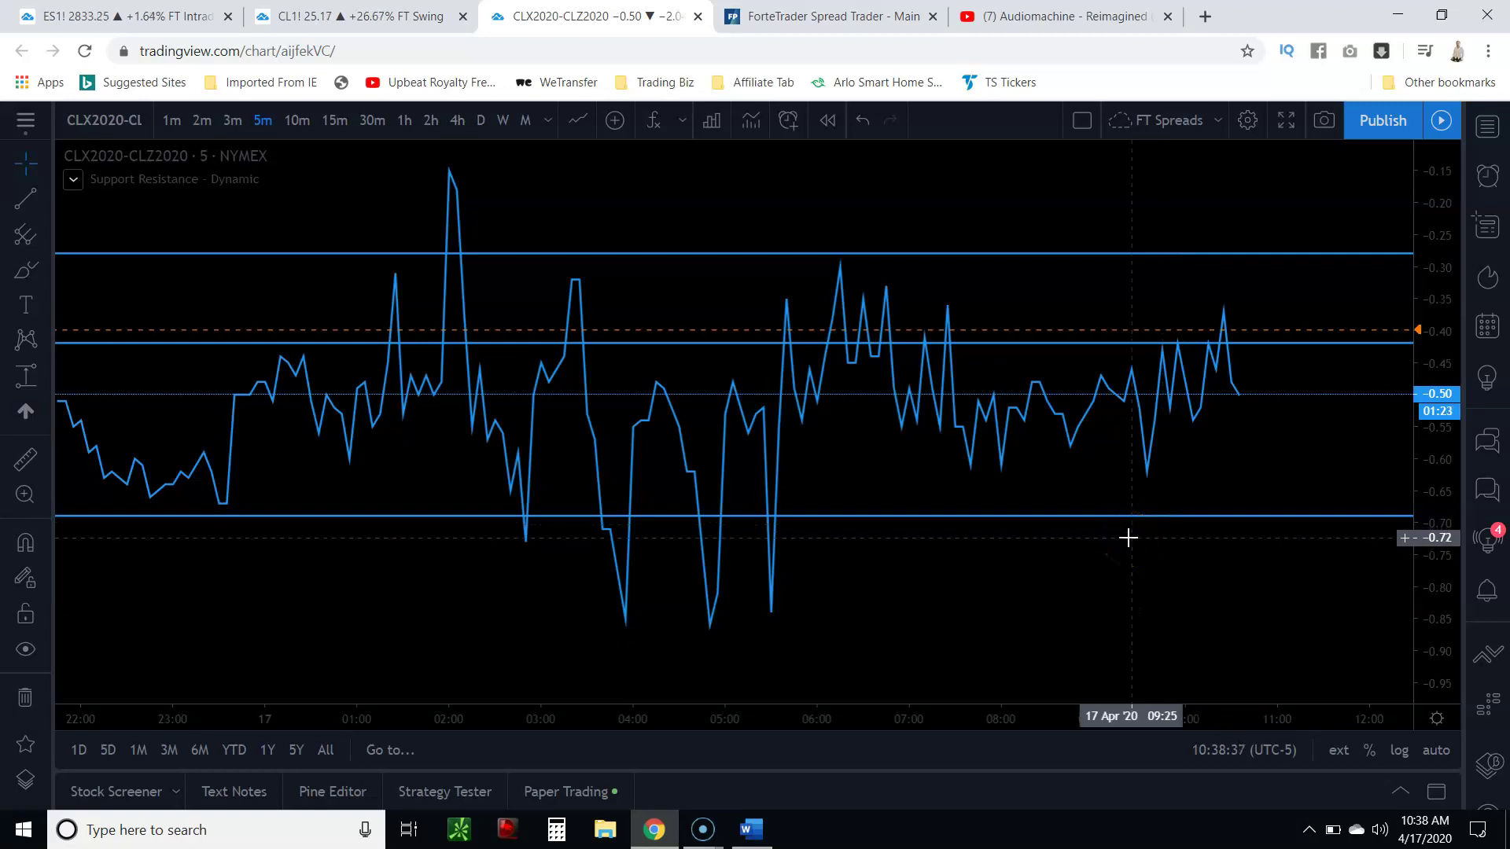
Examine the 17 April spread swings between the −0.28 and −0.69 levels at different time and price scales
scroll(1128, 537, "down", 1)
scroll(1193, 512, "down", 1)
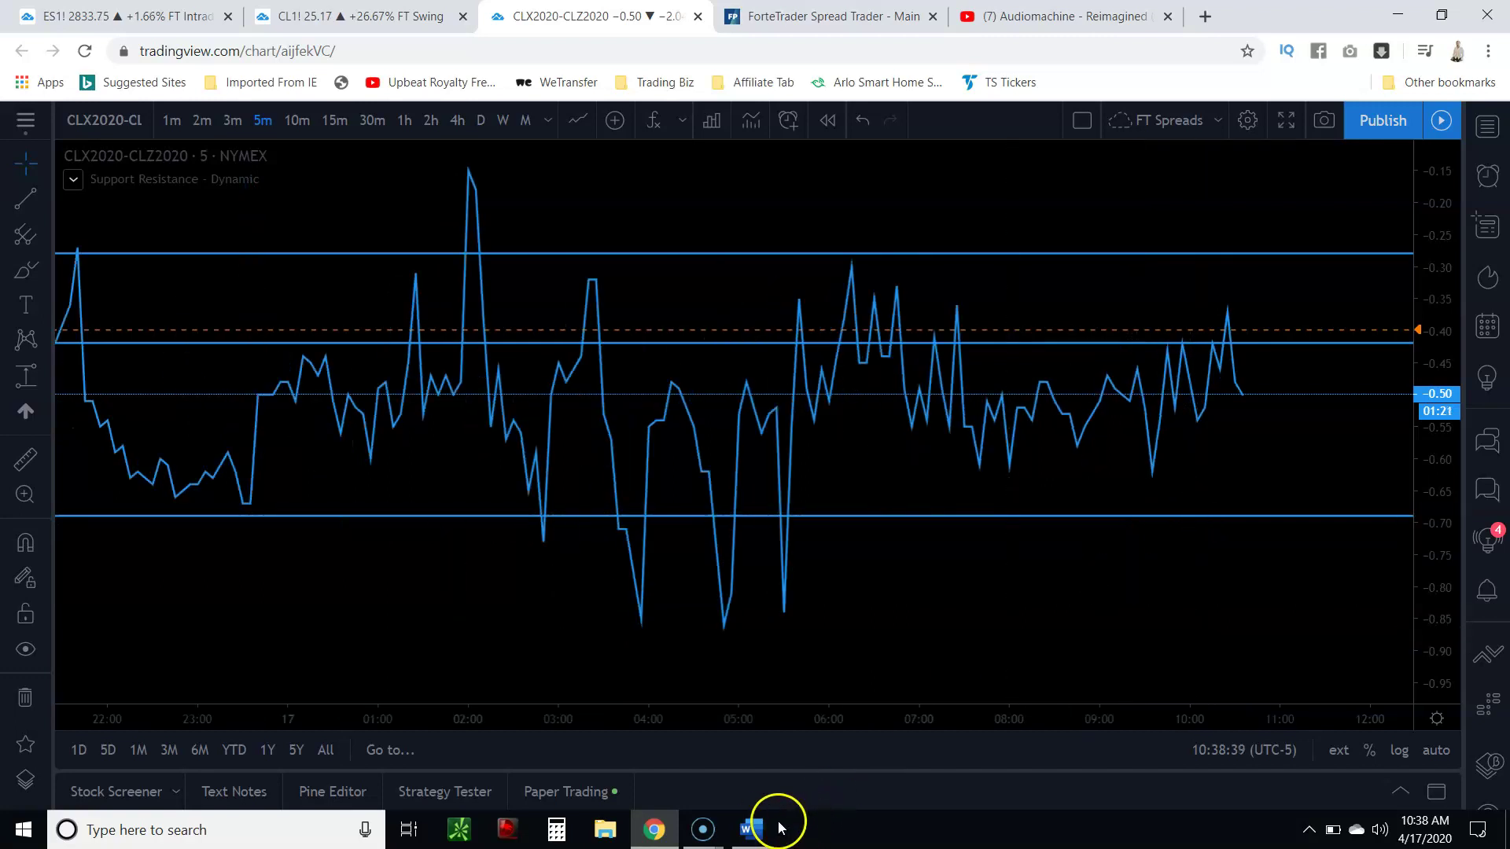
mouse_move(765, 827)
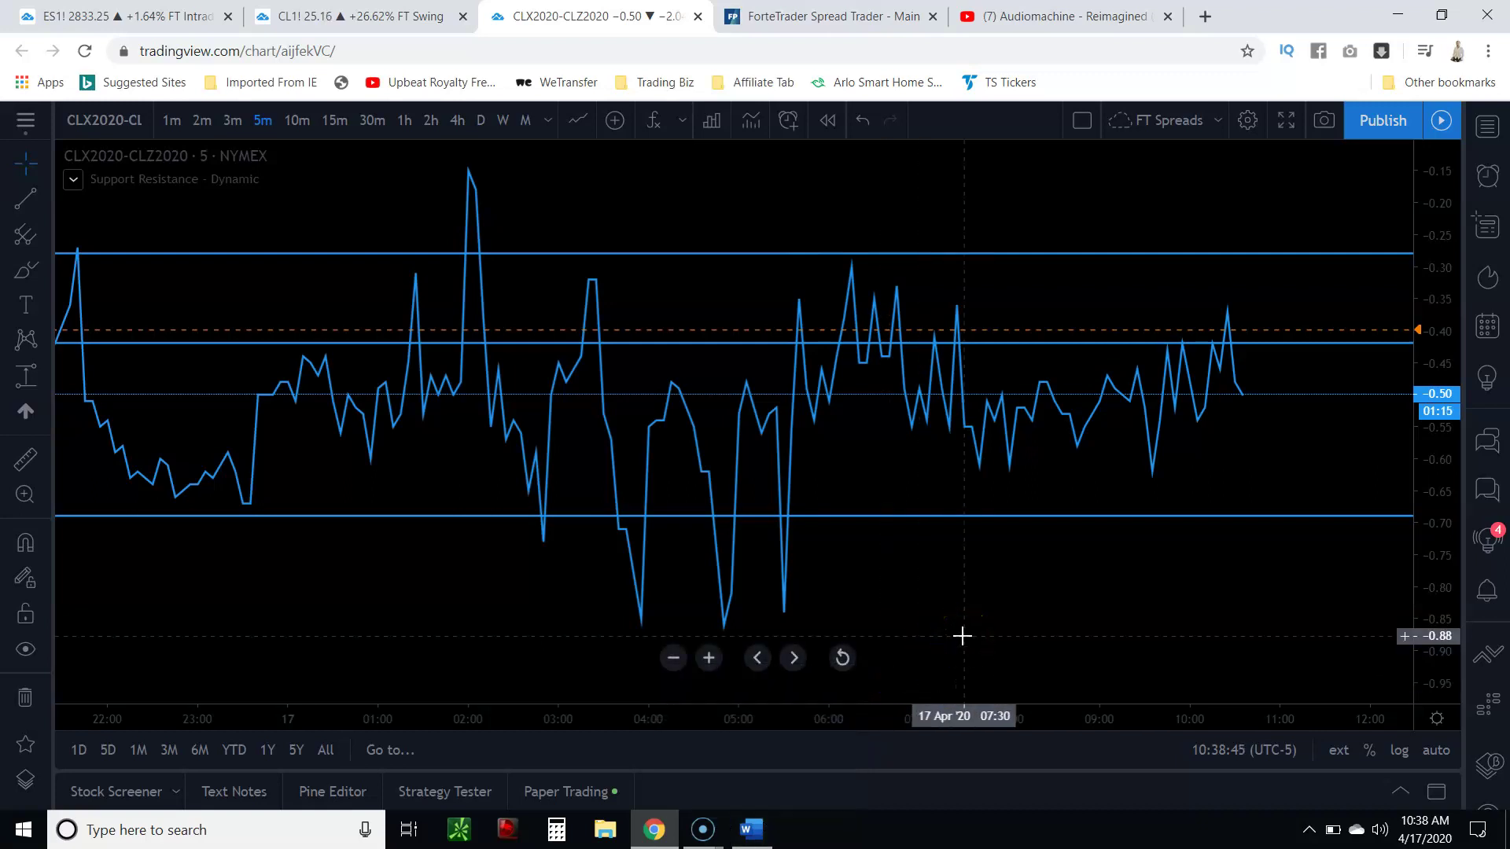
left_click(1021, 583)
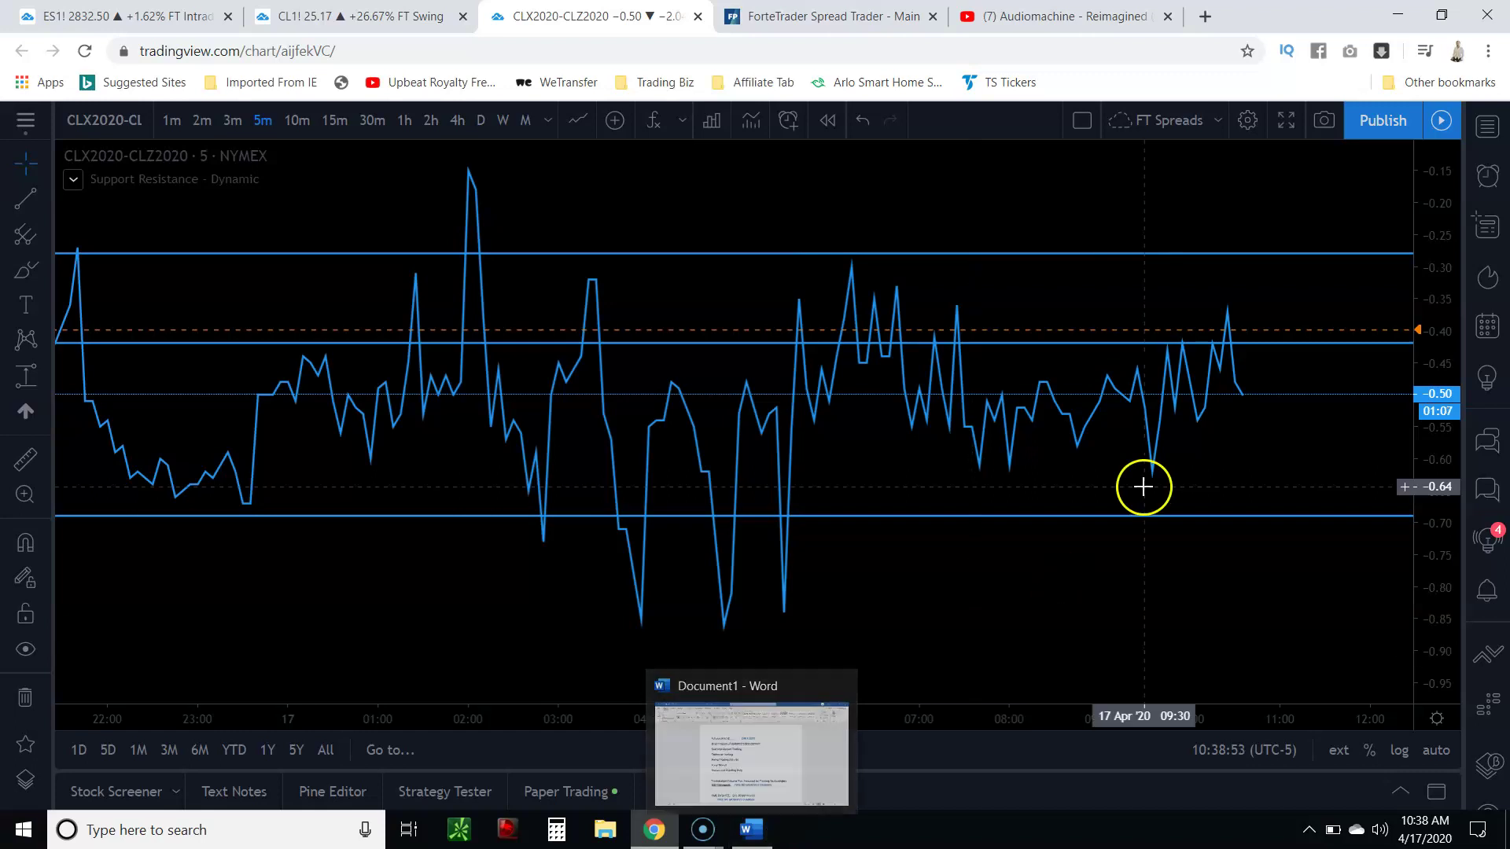
left_click_drag(1420, 438, 1438, 368)
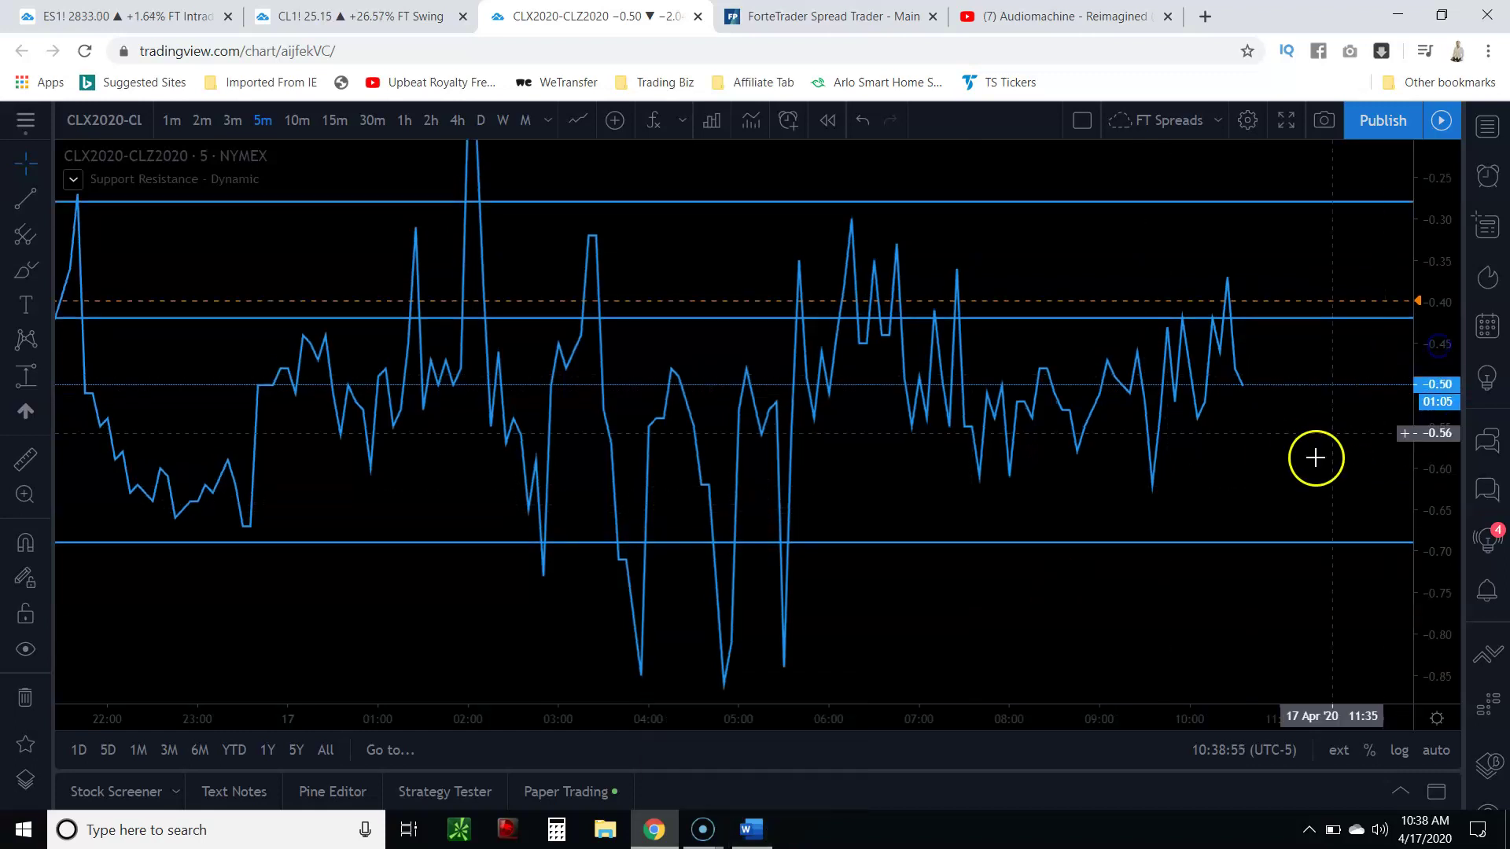
scroll(1313, 455, "up", 2)
left_click_drag(1085, 455, 1208, 491)
left_click_drag(1416, 310, 1415, 432)
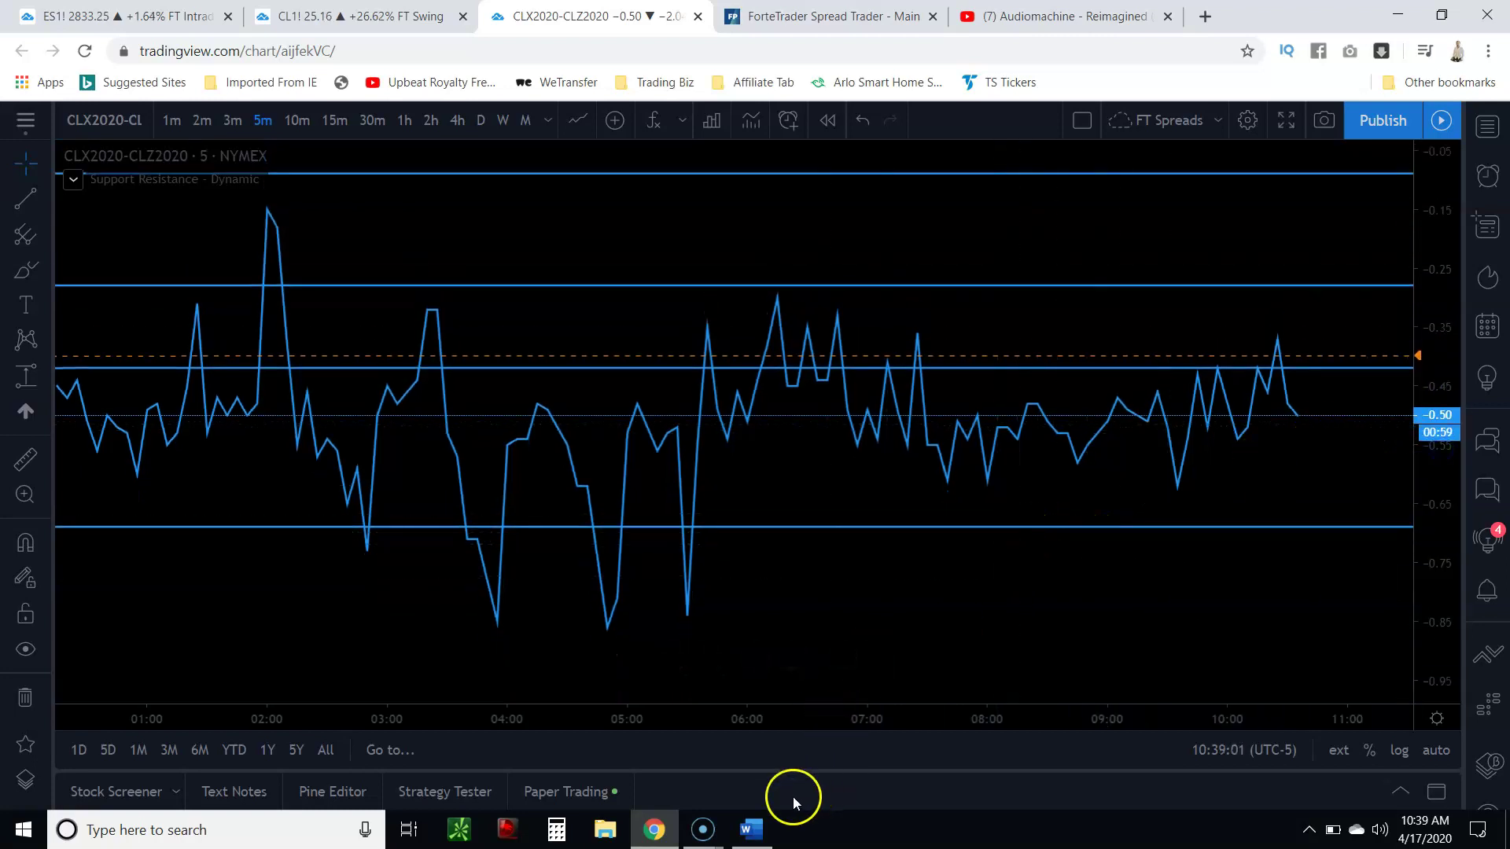
Switch to Document1 in Word and skim the Futures Pro V2 offer from start to end
left_click(752, 827)
scroll(788, 364, "down", 1)
scroll(785, 364, "up", 1)
scroll(692, 621, "down", 10)
scroll(698, 606, "up", 10)
scroll(715, 594, "down", 1)
scroll(740, 596, "up", 1)
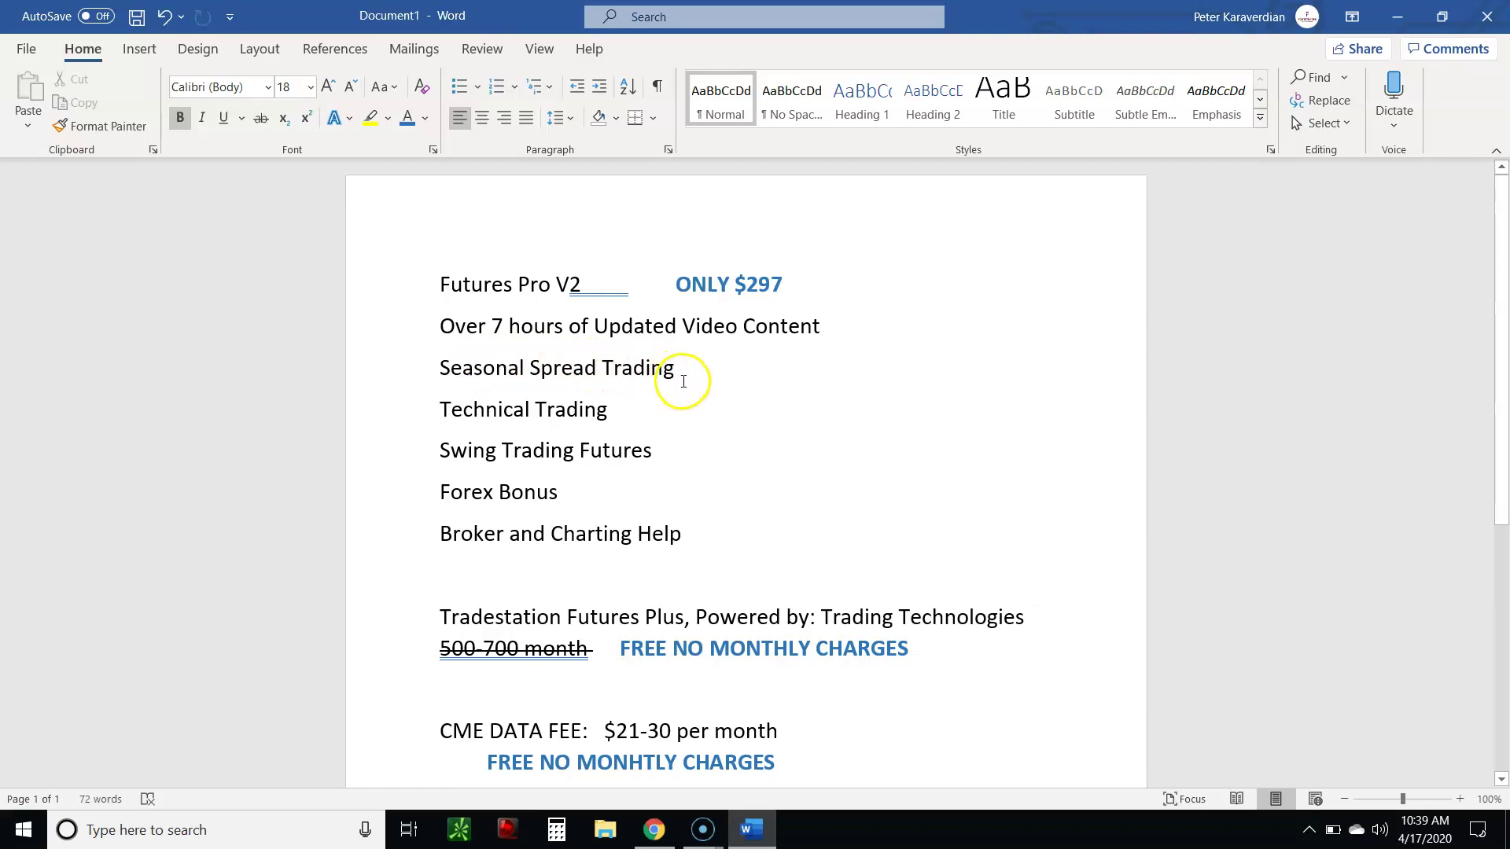
Review the course topics from Technical Trading to Broker and Charting Help, ending at the Tradestation Futures Plus section
left_click(633, 410)
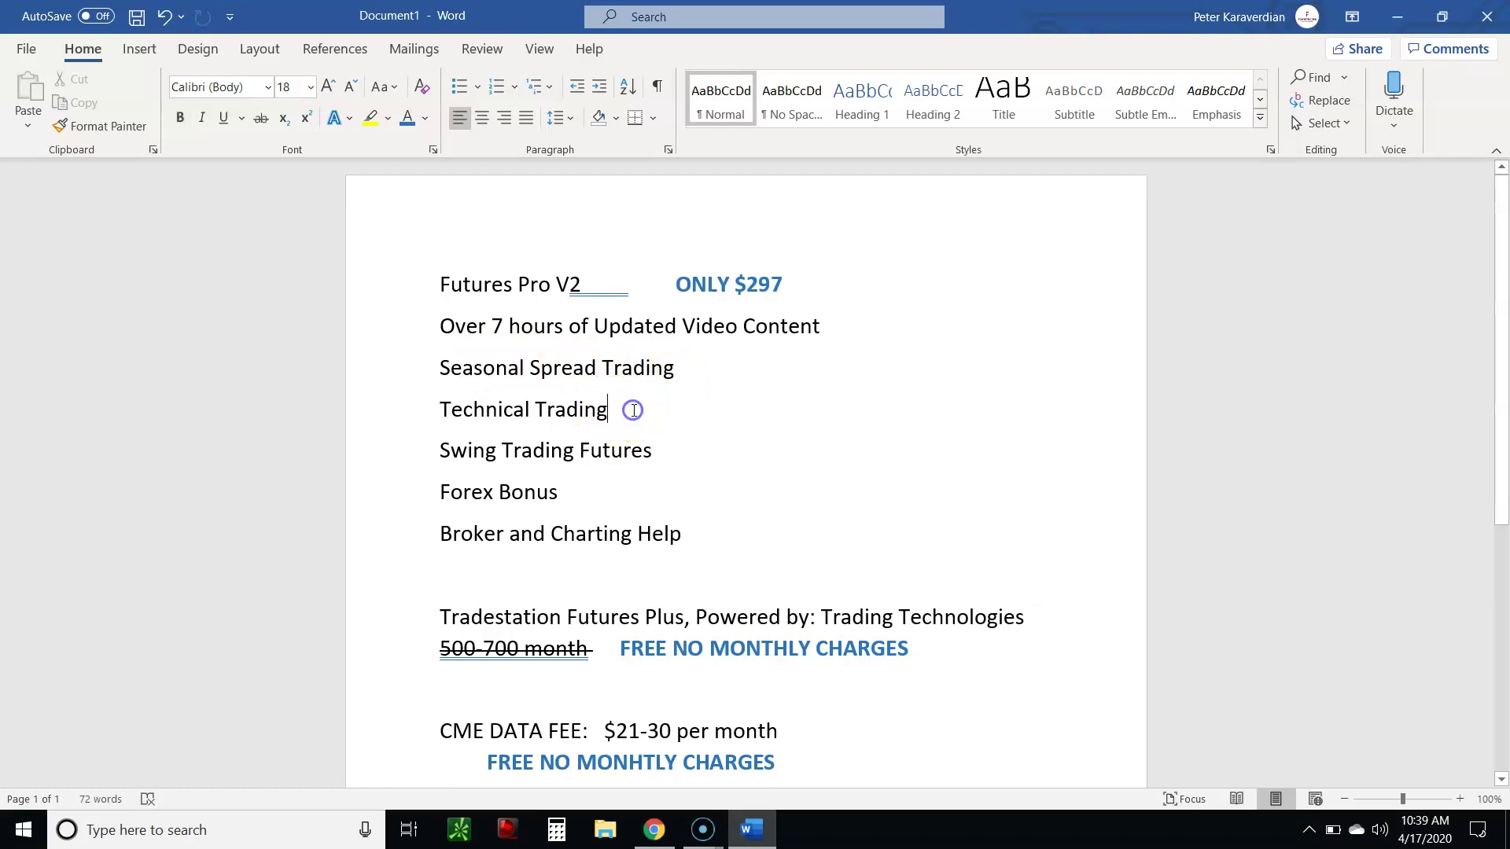
left_click(660, 453)
left_click(557, 492)
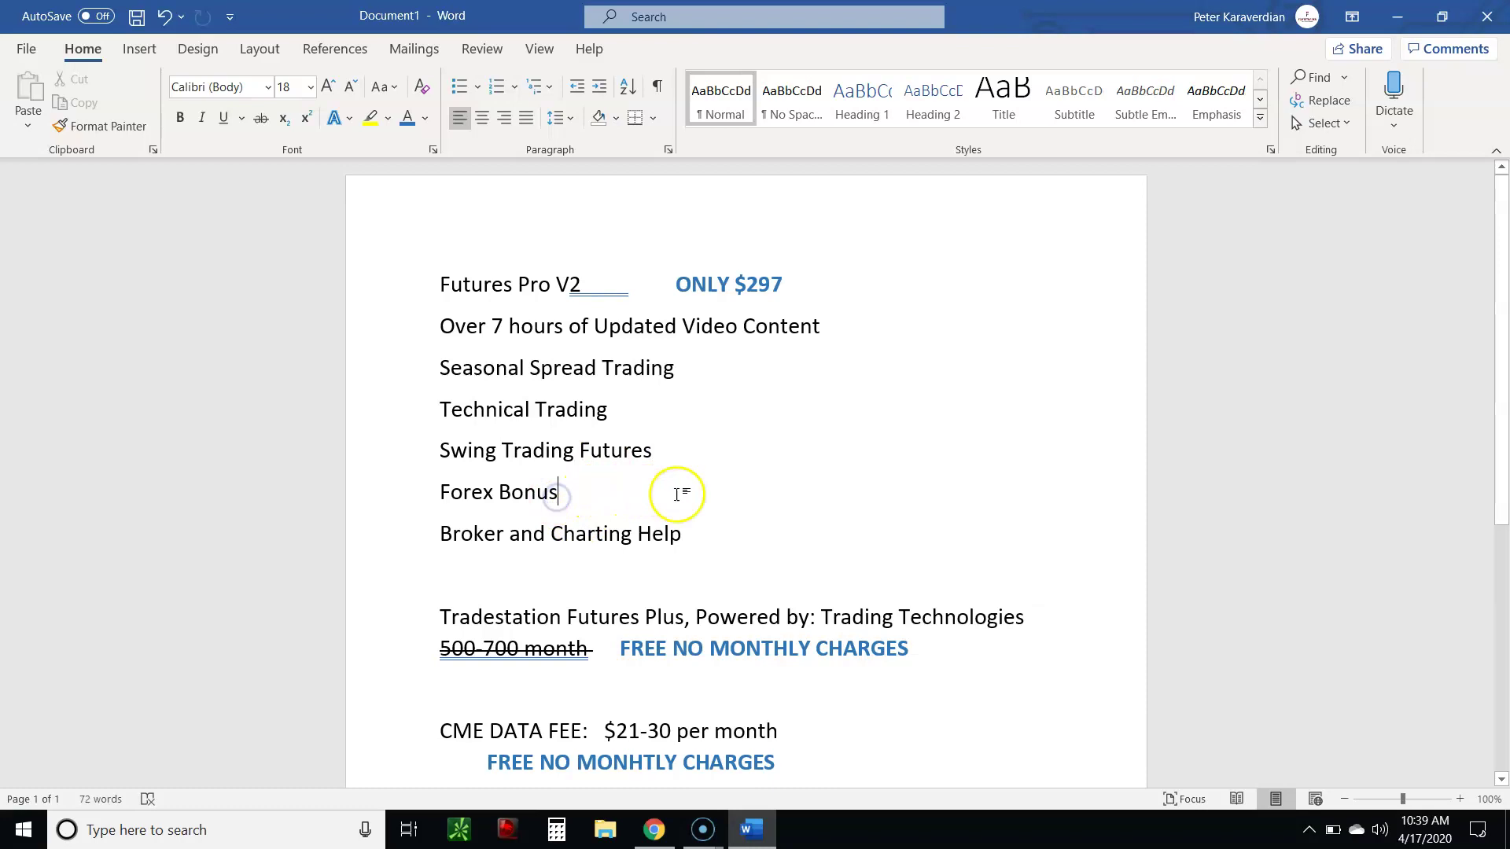
left_click(687, 535)
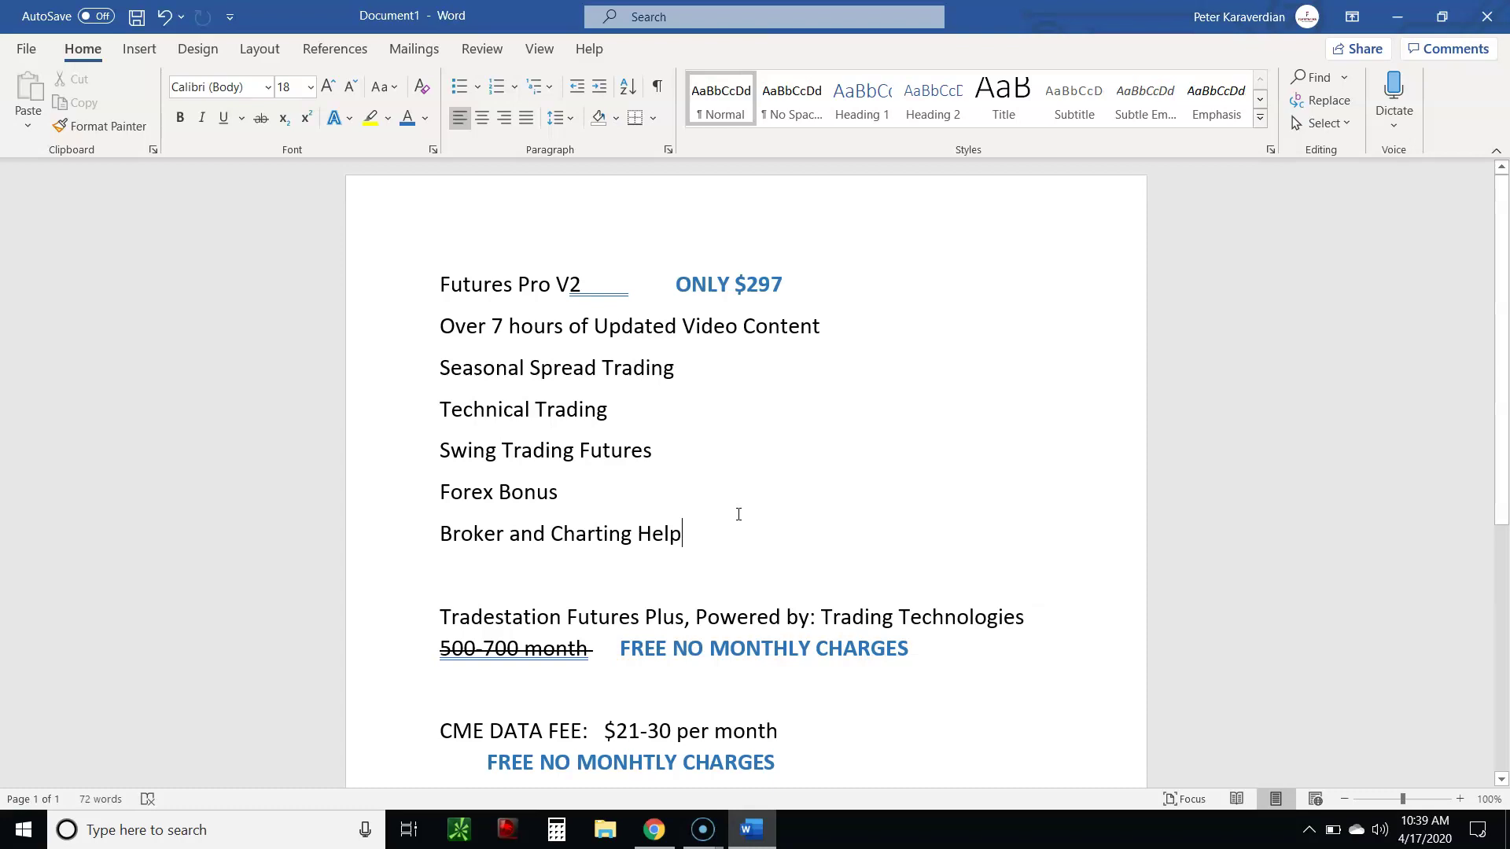
scroll(739, 515, "down", 2)
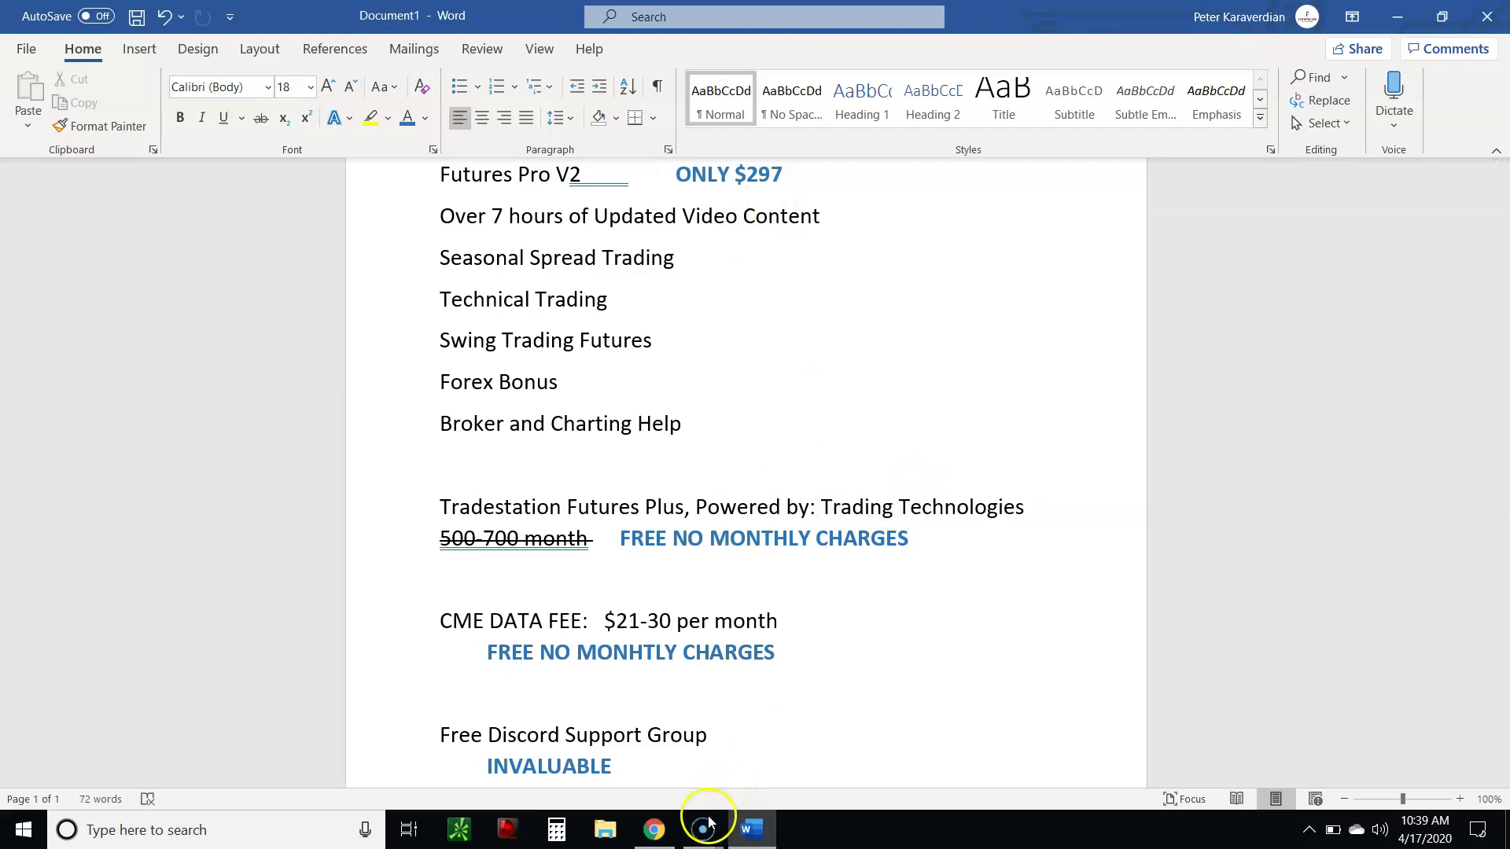
Switch to Chrome, view the crude oil calendar spreads in ForteTrader Spread Trader, and return to the CLX2020-CLZ2020 chart
left_click(657, 827)
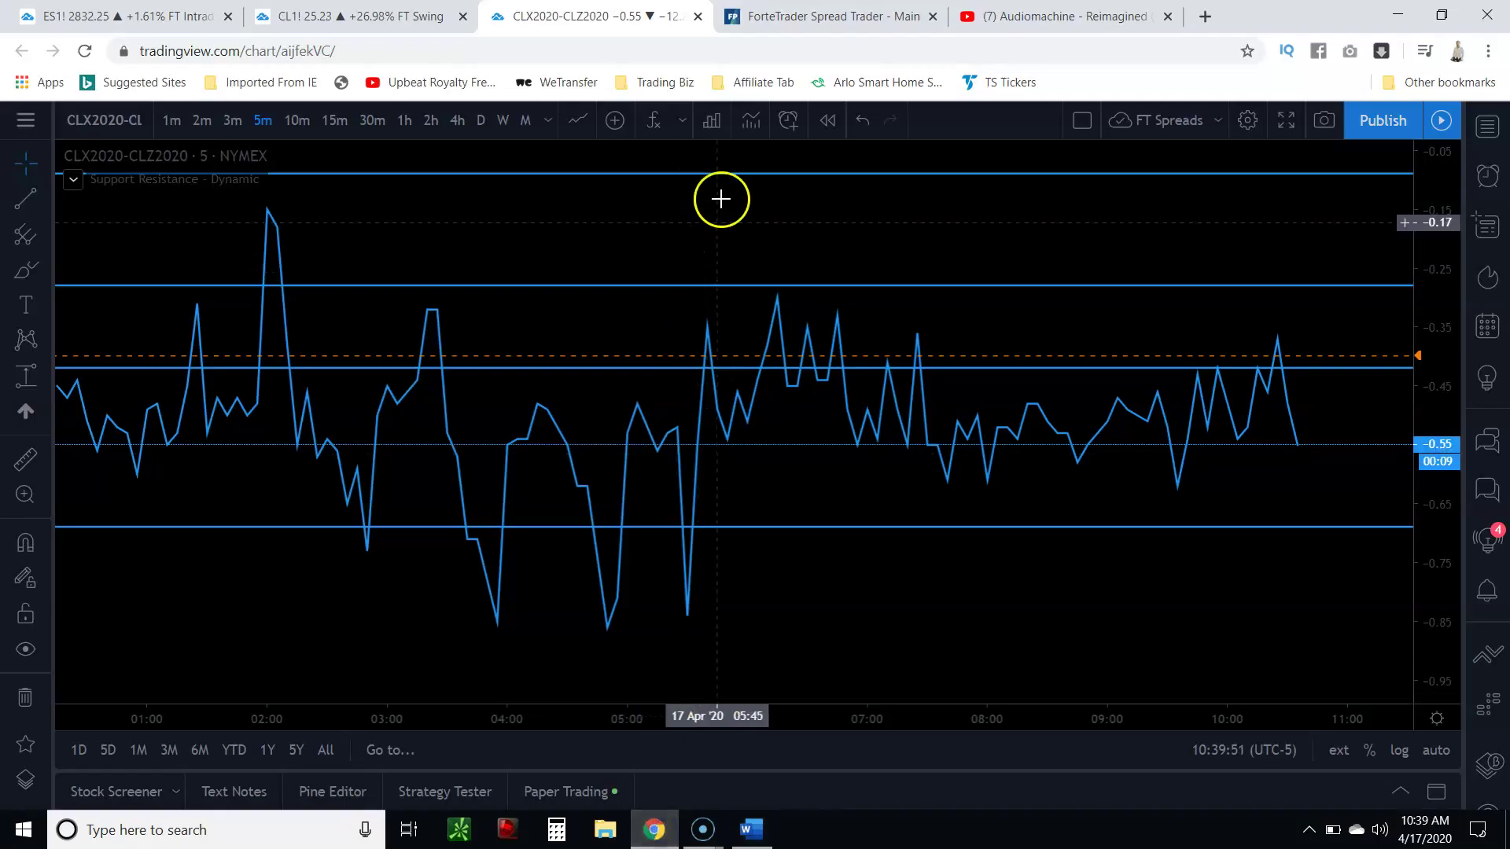
left_click(826, 15)
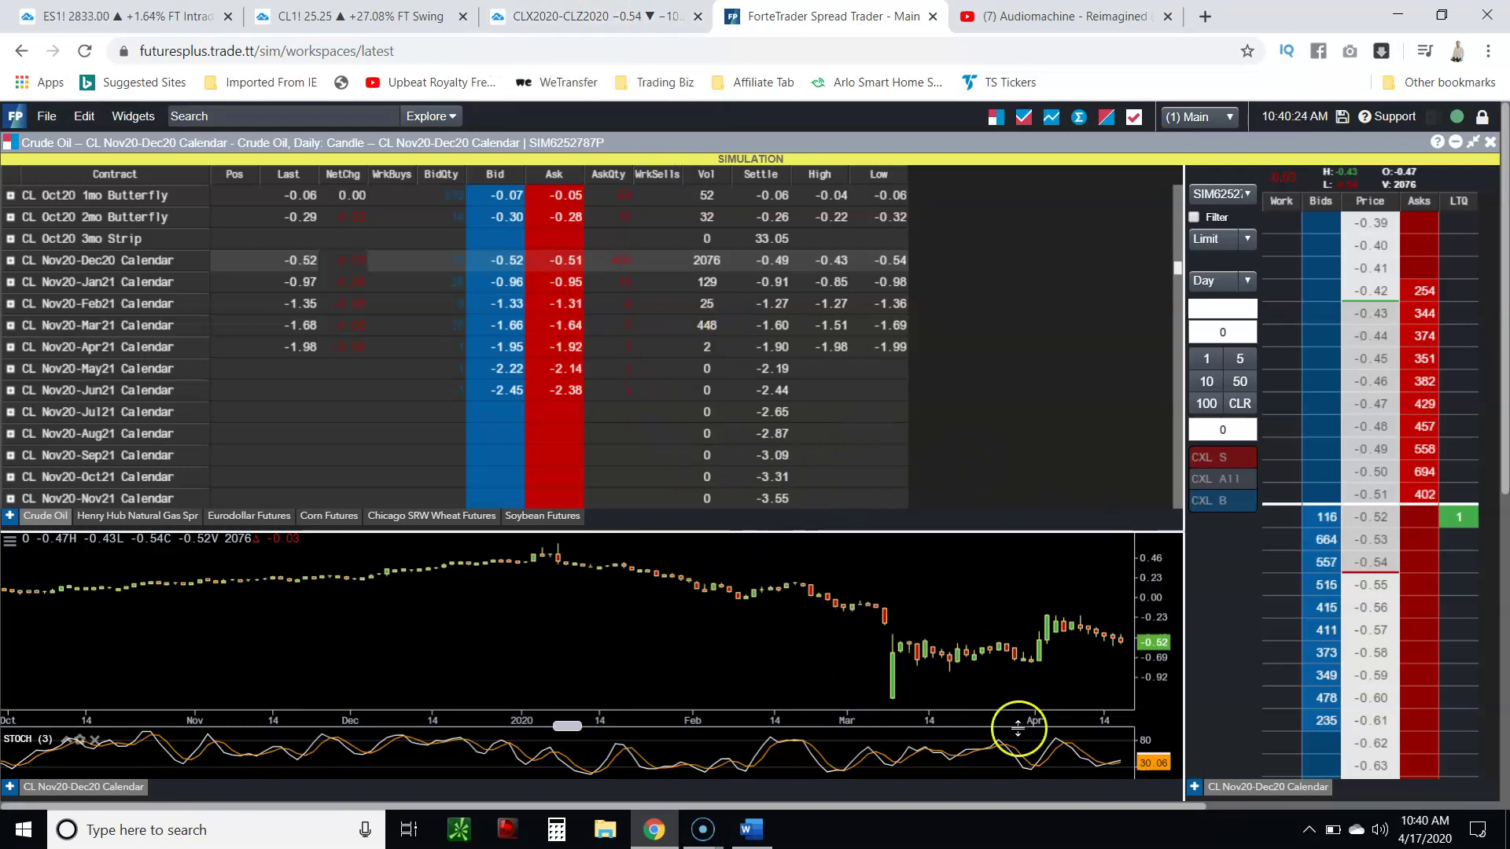
left_click(843, 511)
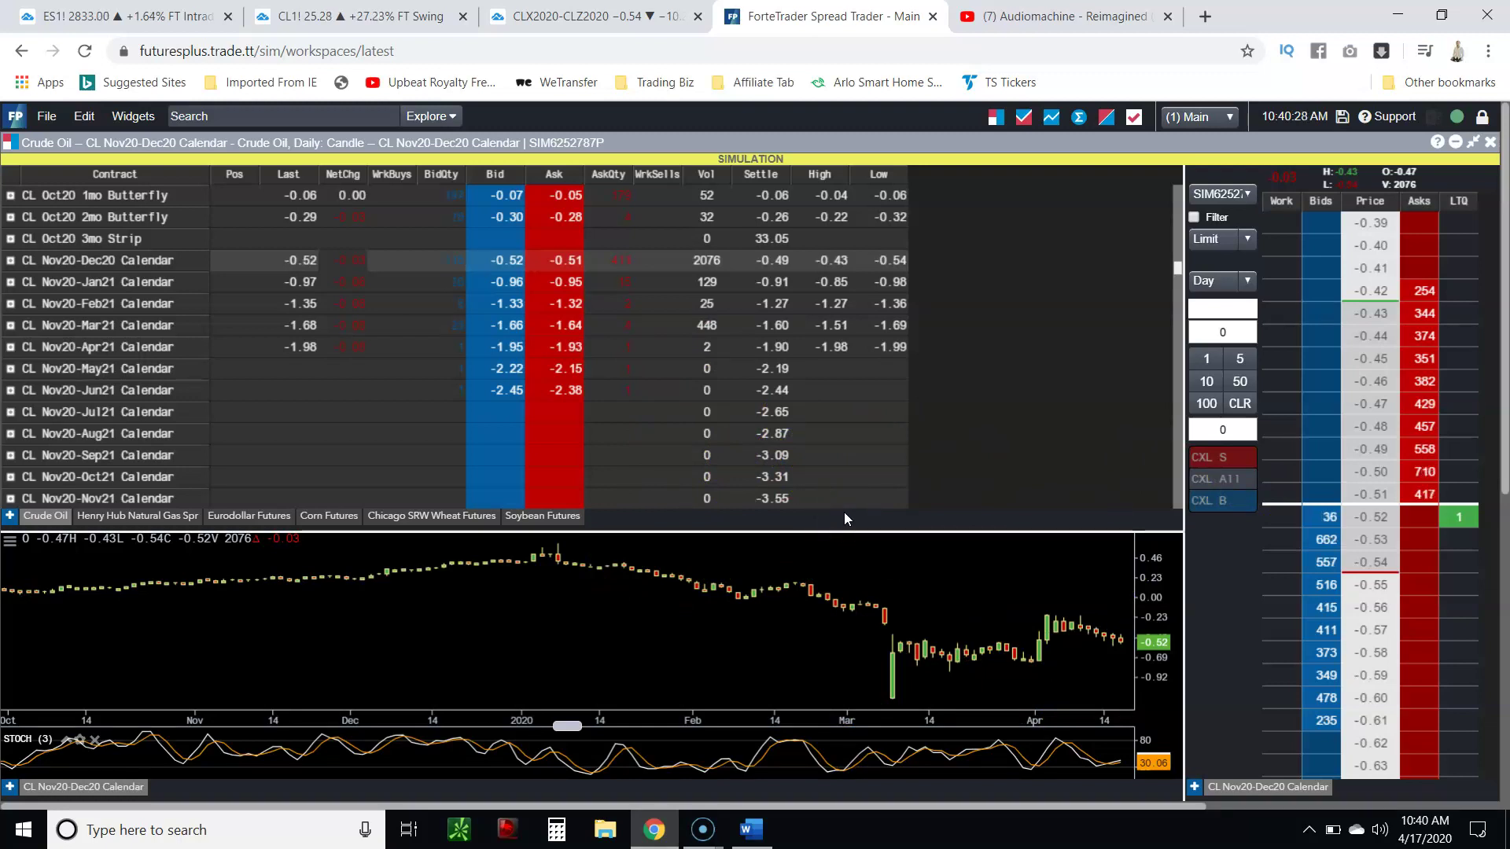
left_click(592, 19)
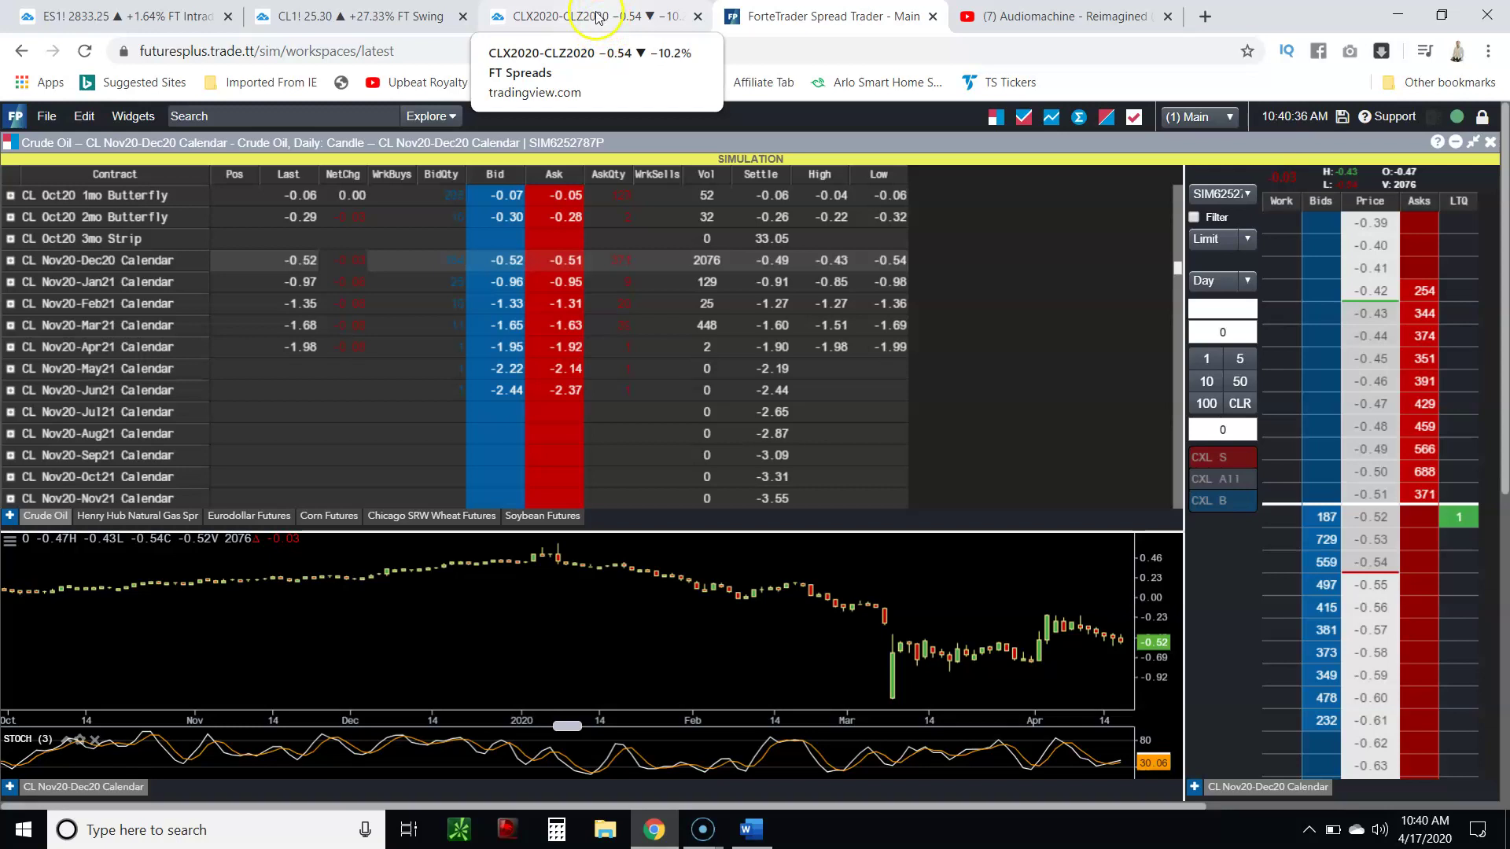
left_click(596, 17)
Switch to Word, highlight the CME DATA FEE pricing lines, then check the spread chart and return to the document
left_click(751, 828)
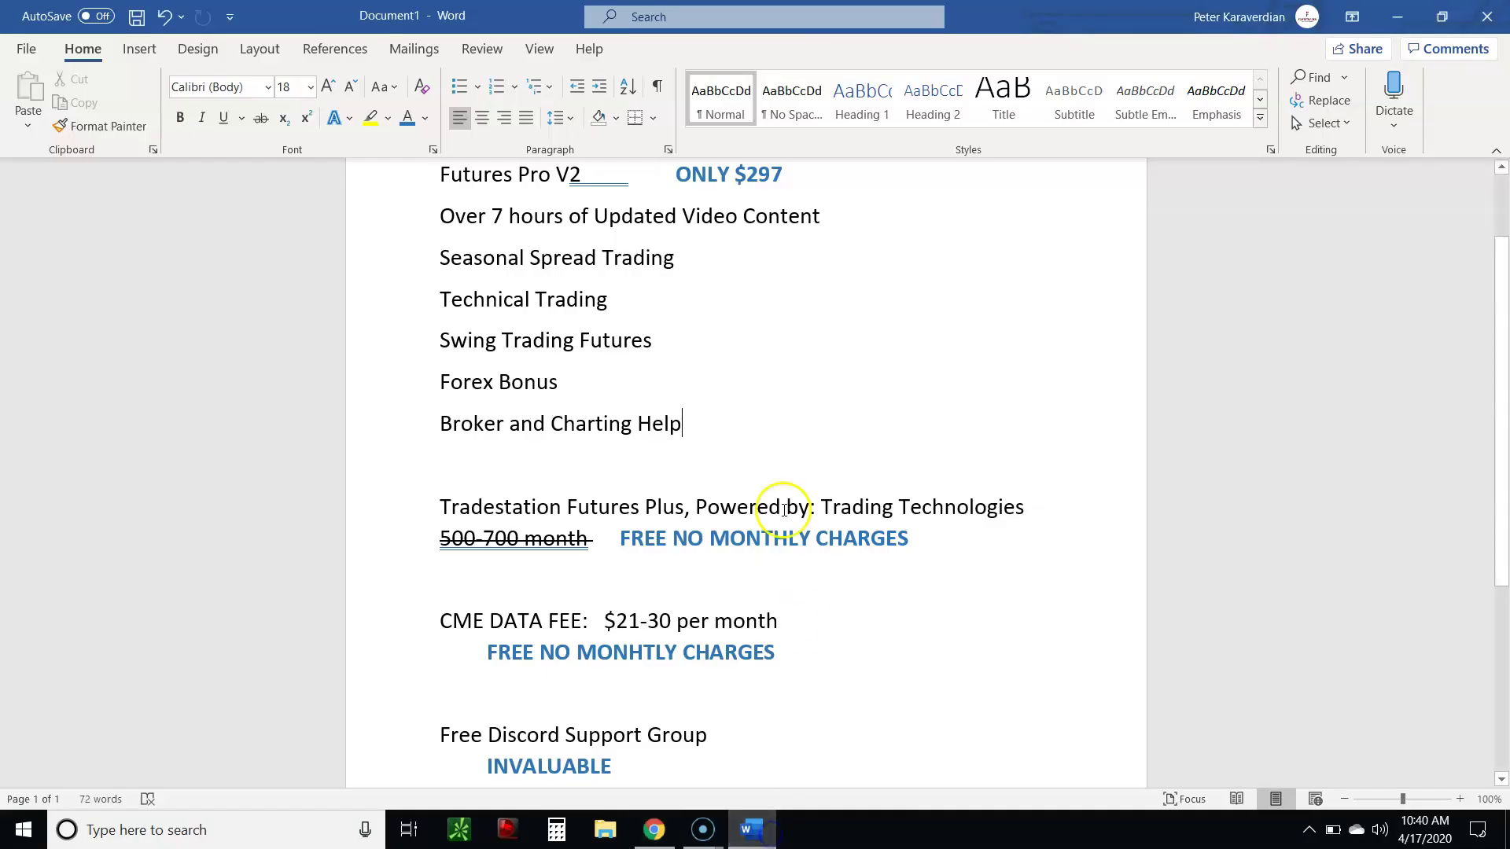
left_click_drag(786, 653, 442, 623)
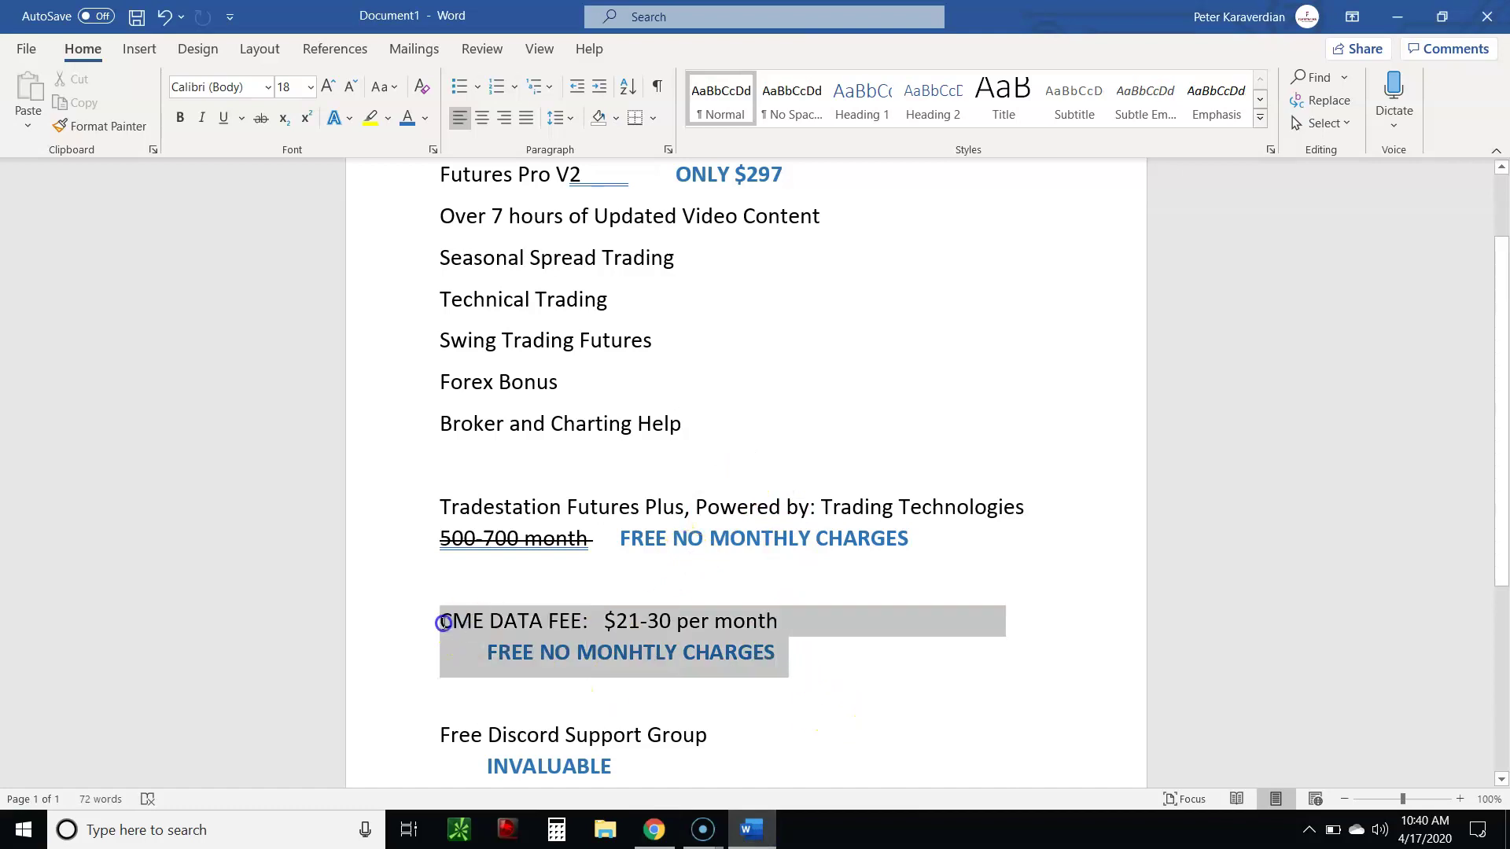
left_click(828, 649)
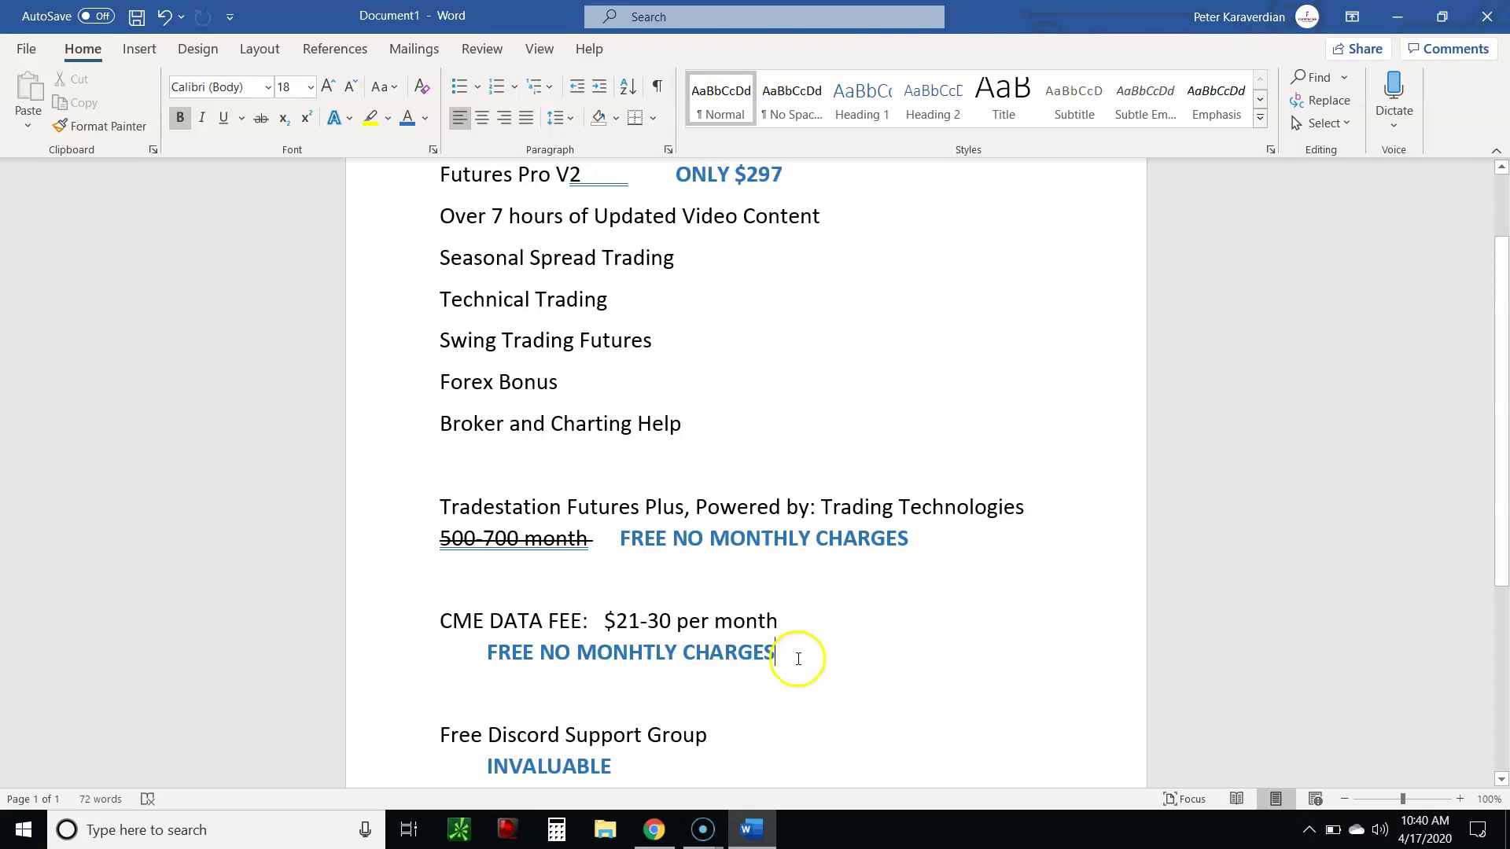
left_click(653, 829)
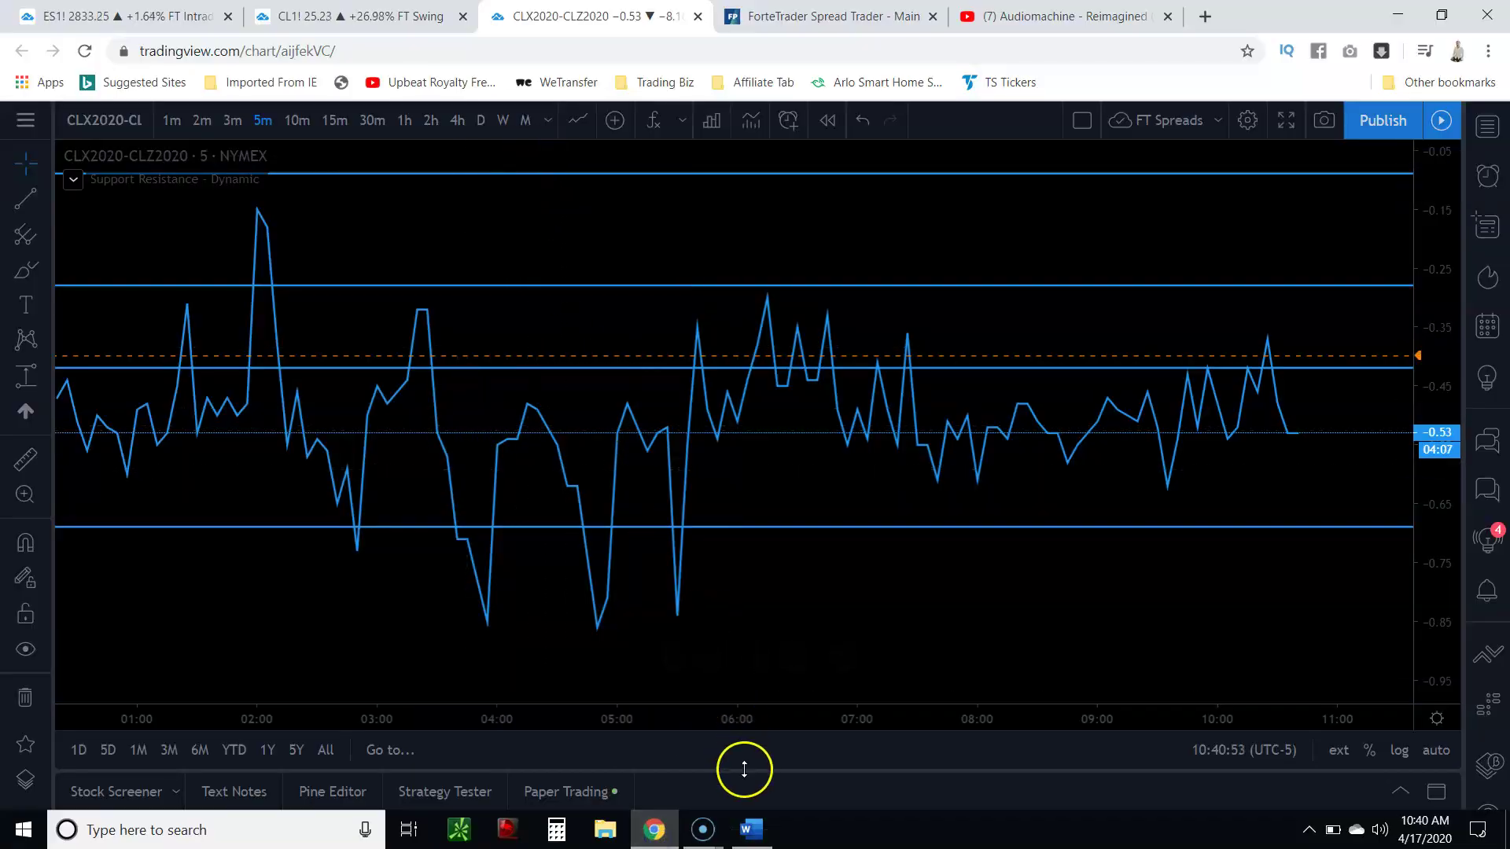
left_click(753, 829)
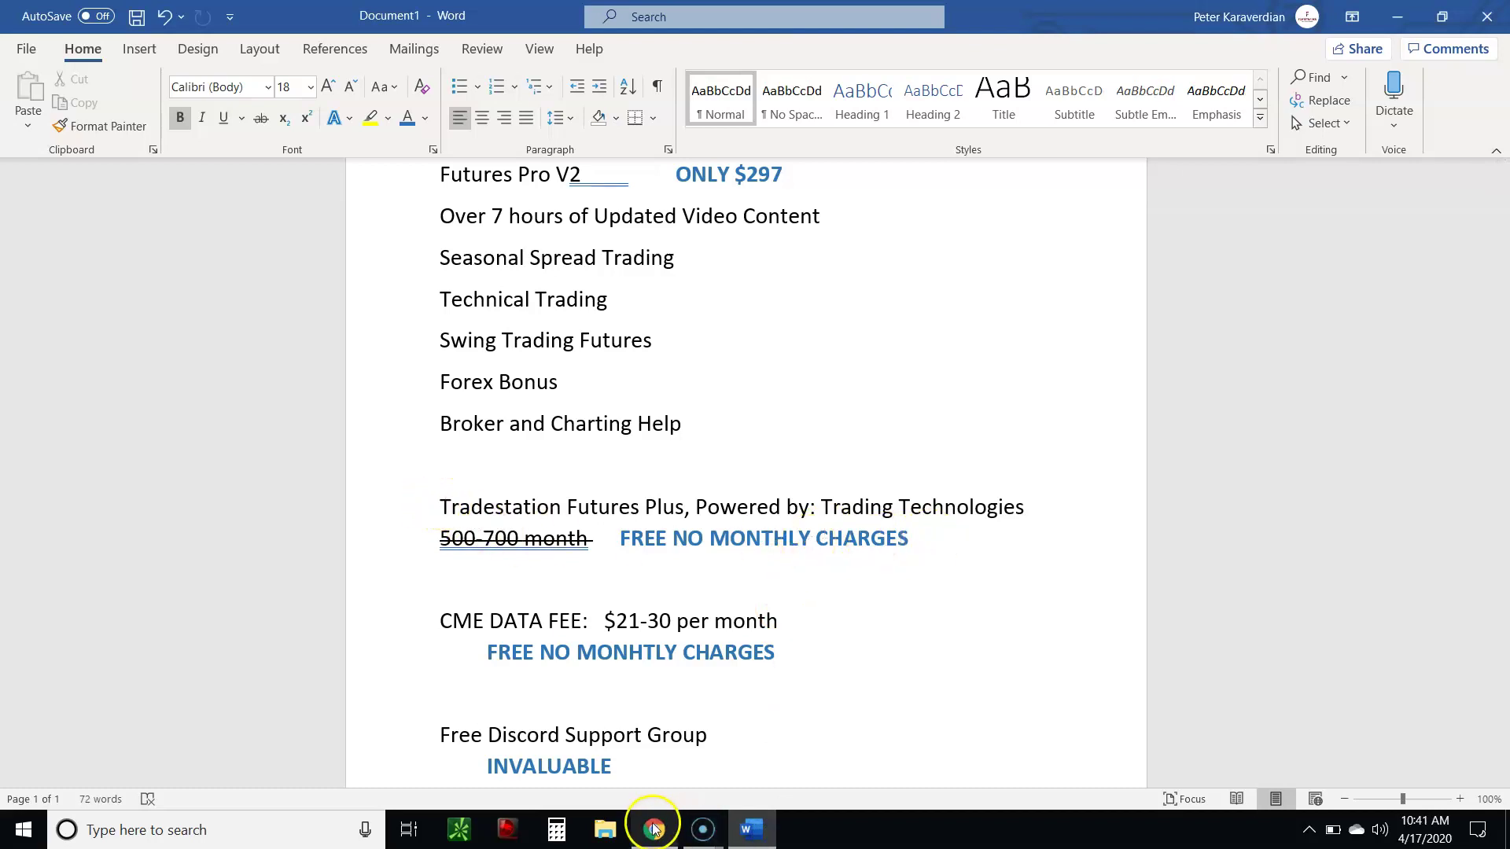
Switch to Chrome and compare the CLX2020-CLZ2020 chart with the CL Nov20-Dec20 Calendar quotes in ForteTrader Spread Trader
mouse_move(654, 832)
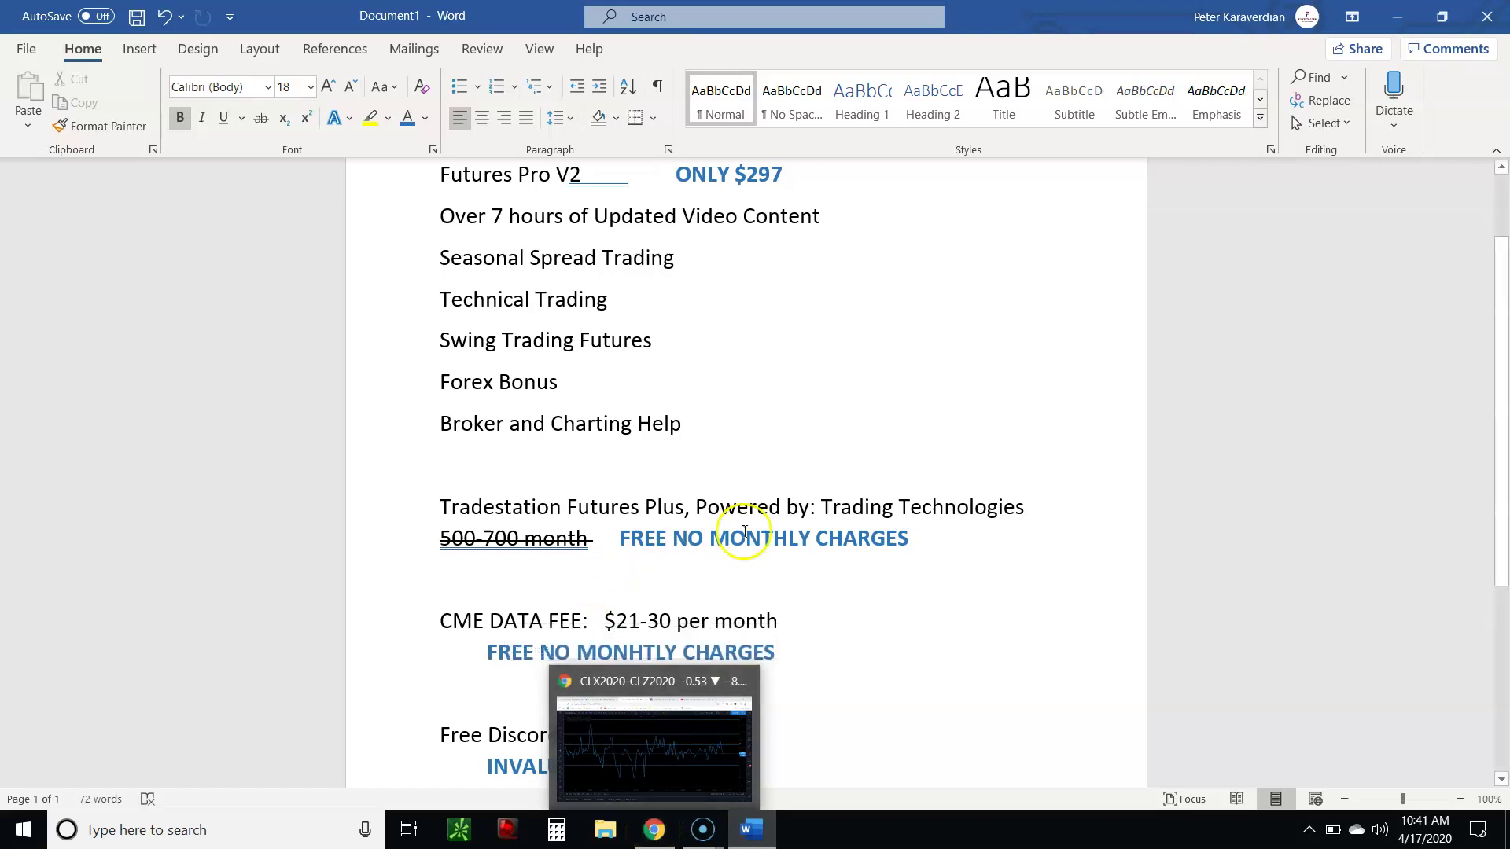
left_click(657, 835)
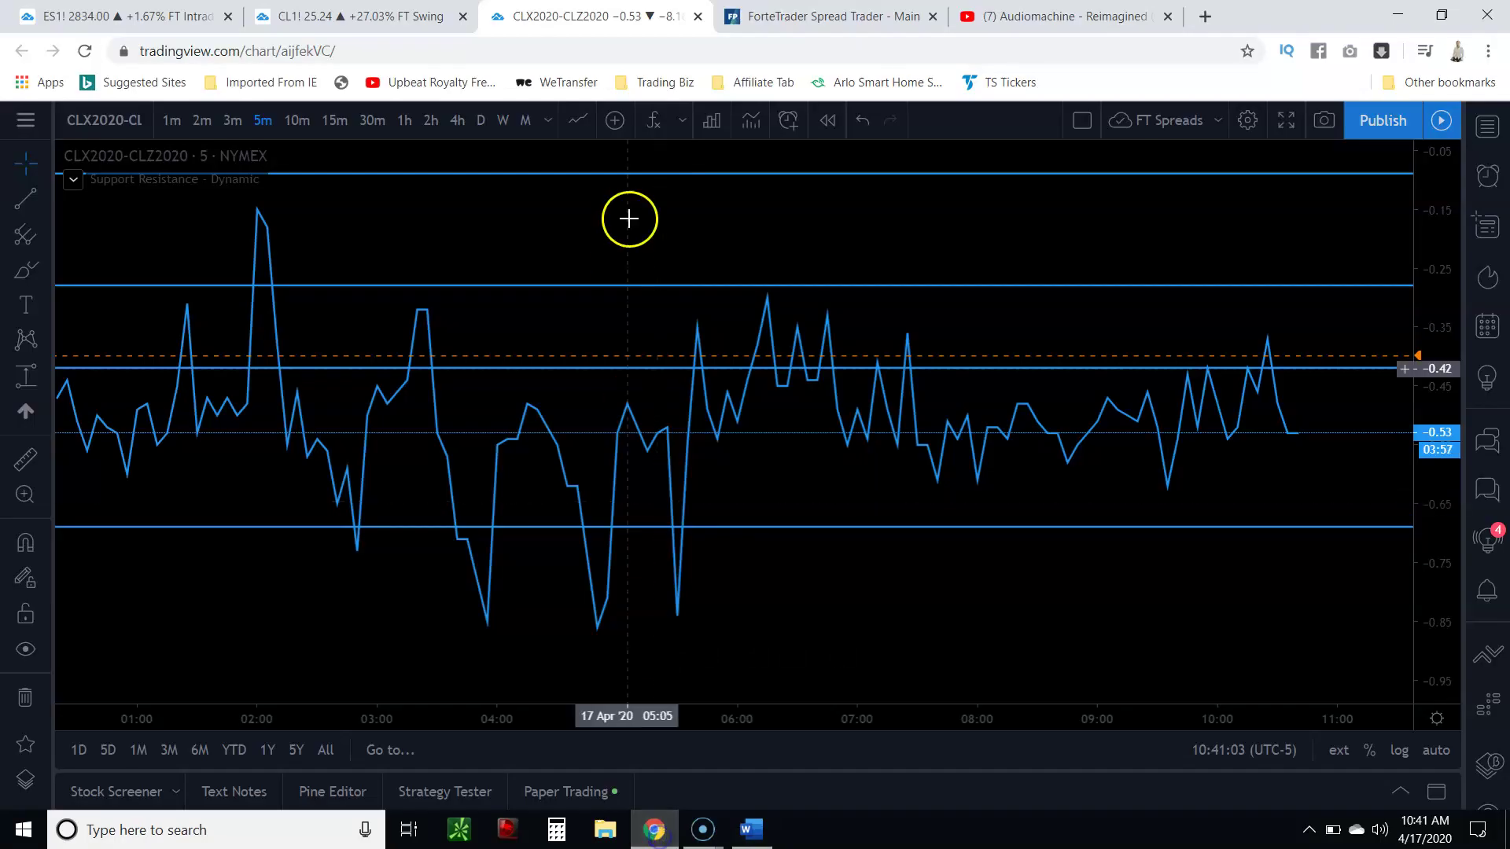
left_click(830, 16)
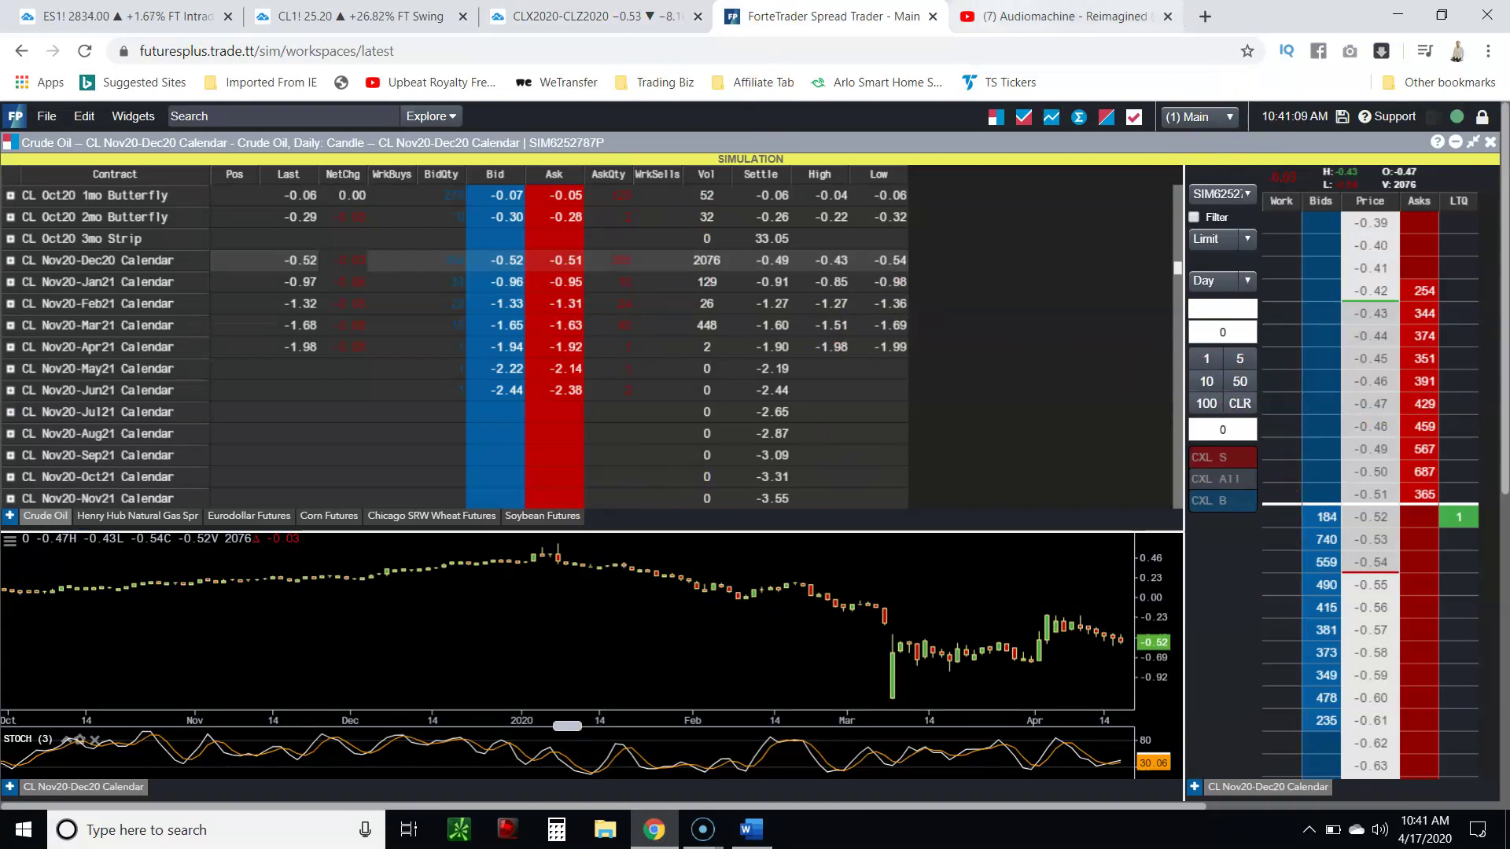
left_click(599, 13)
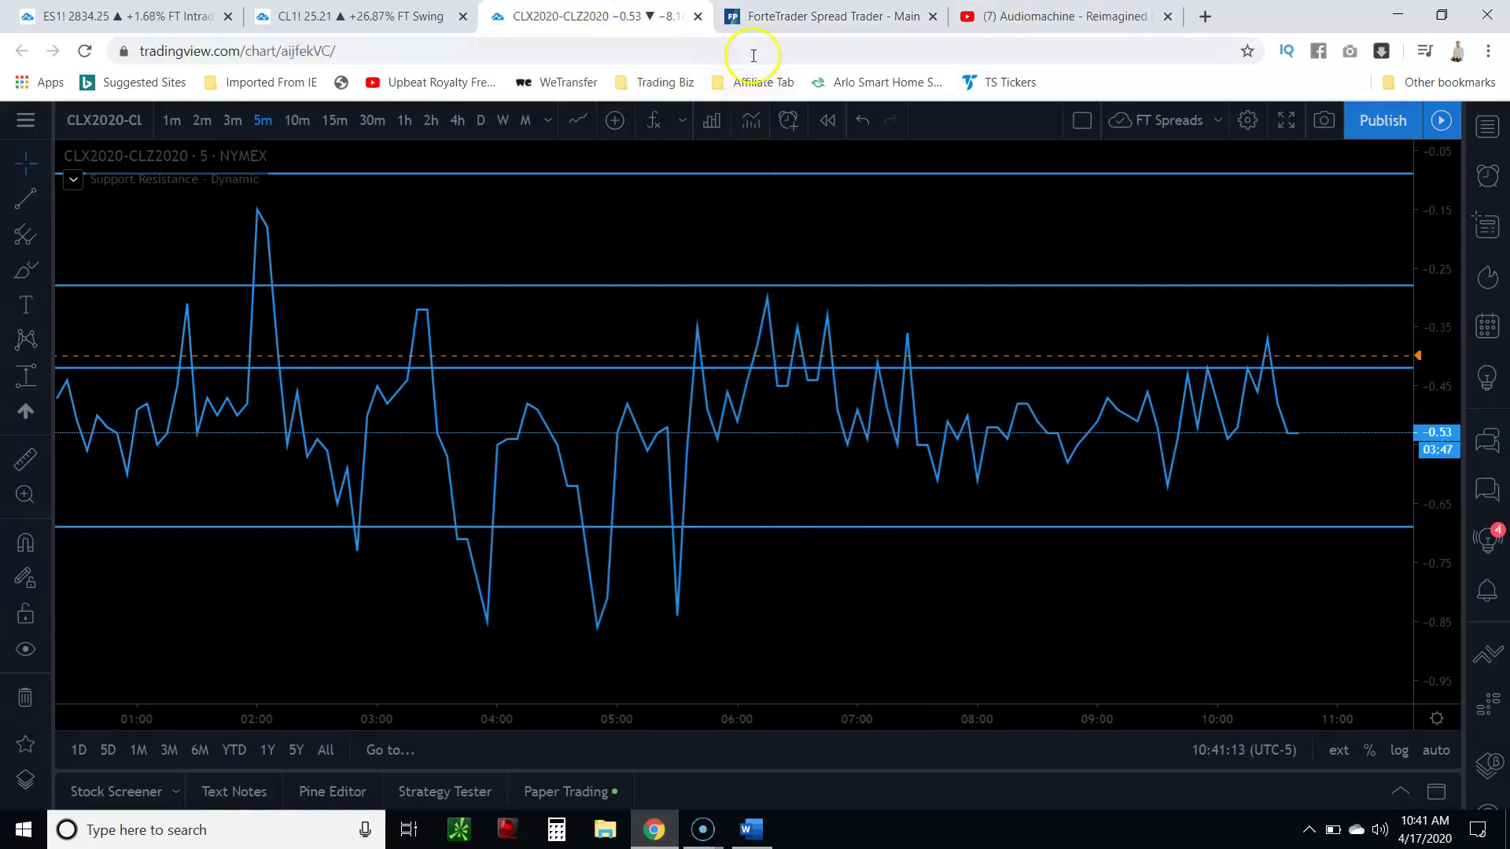
left_click(825, 17)
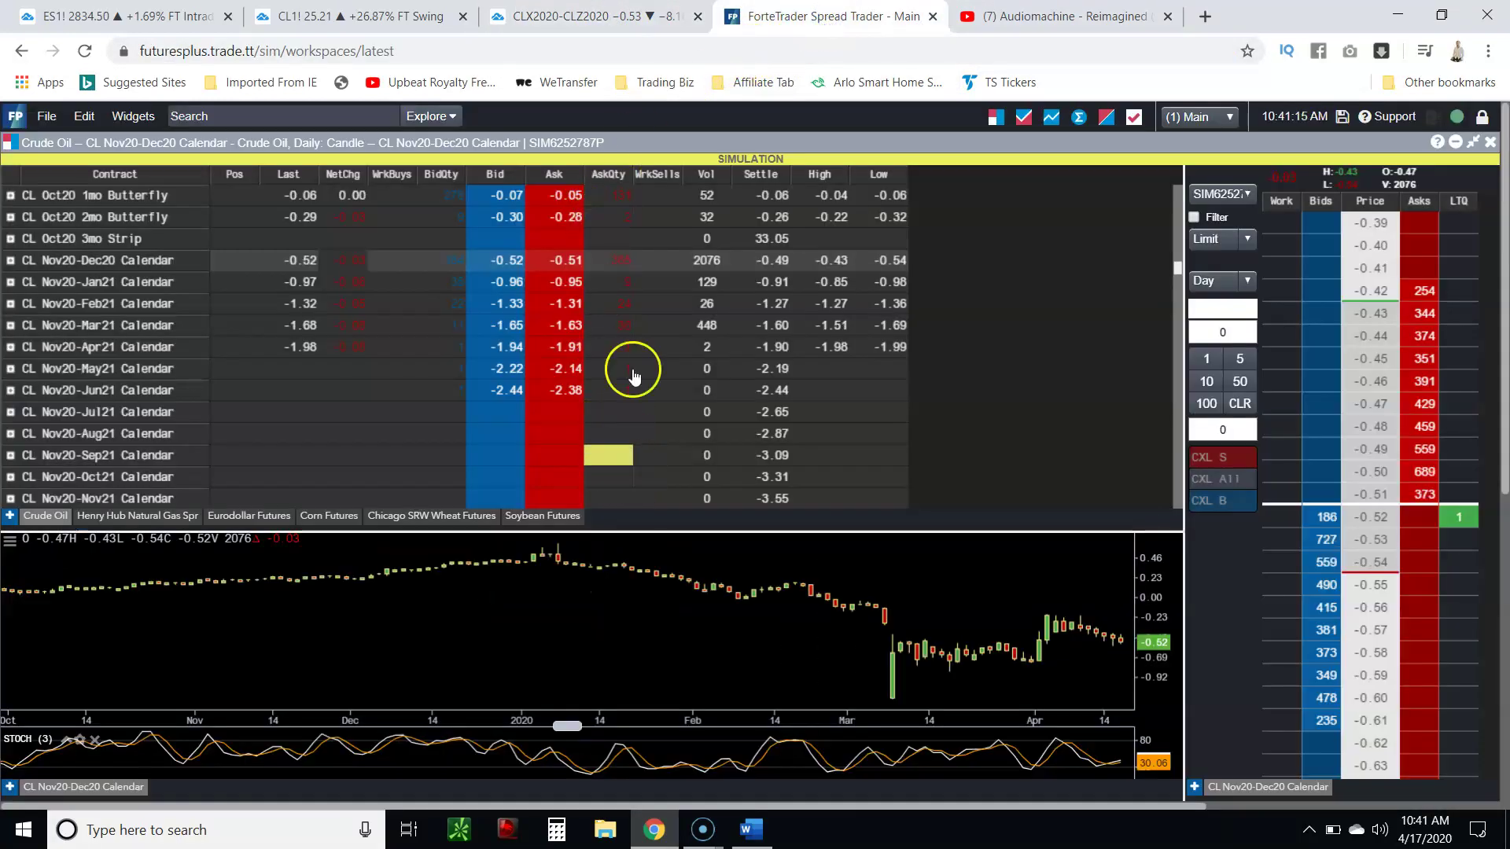
Examine the CLX2020-CLZ2020 chart over a wider time range and check it against ForteTrader's Nov20-Dec20 Calendar price ladder
left_click(596, 11)
scroll(977, 613, "up", 4)
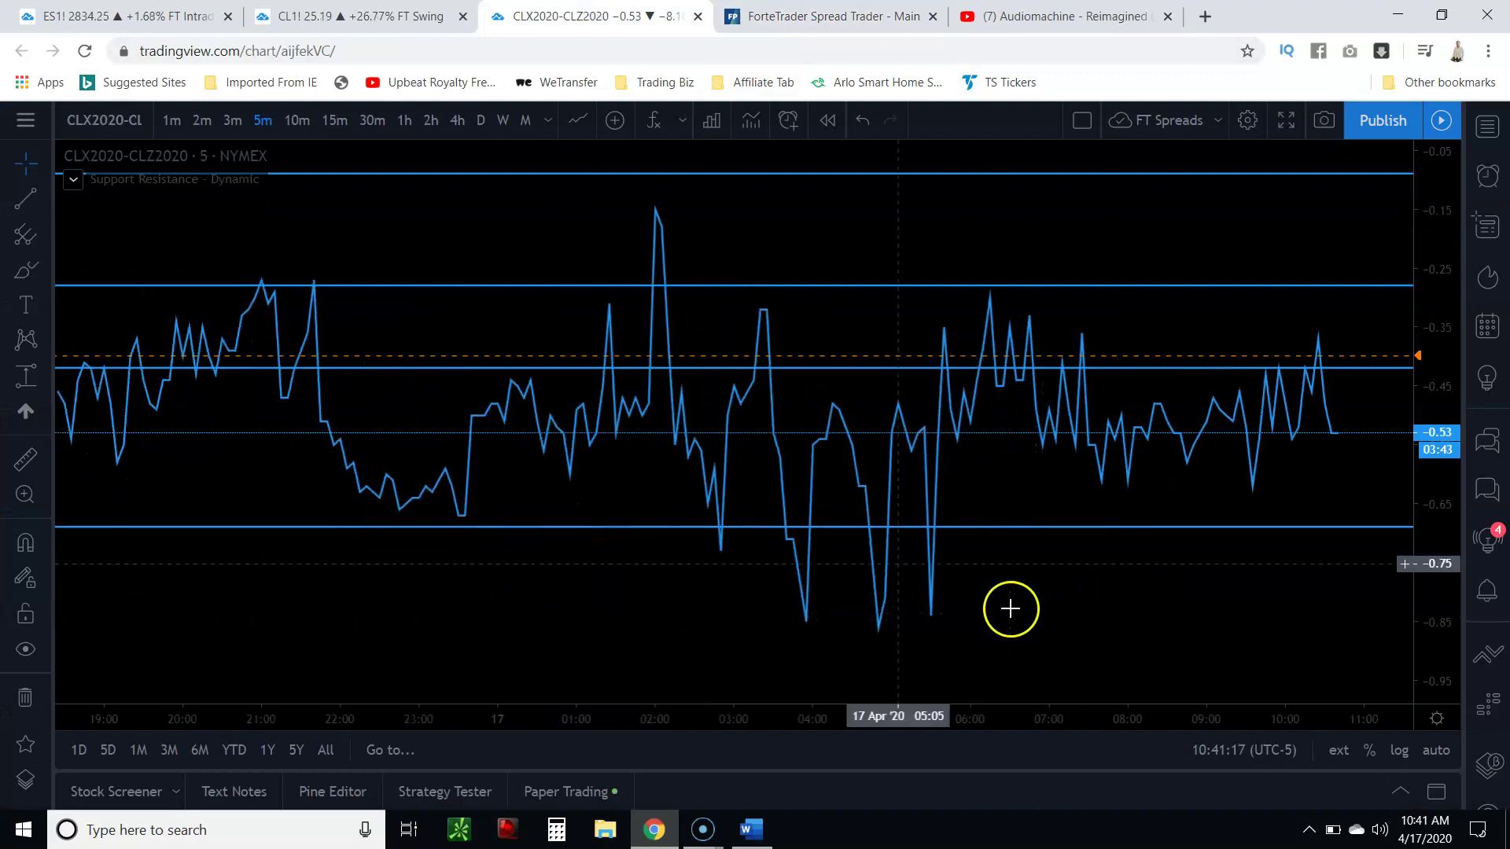
scroll(1001, 568, "down", 4)
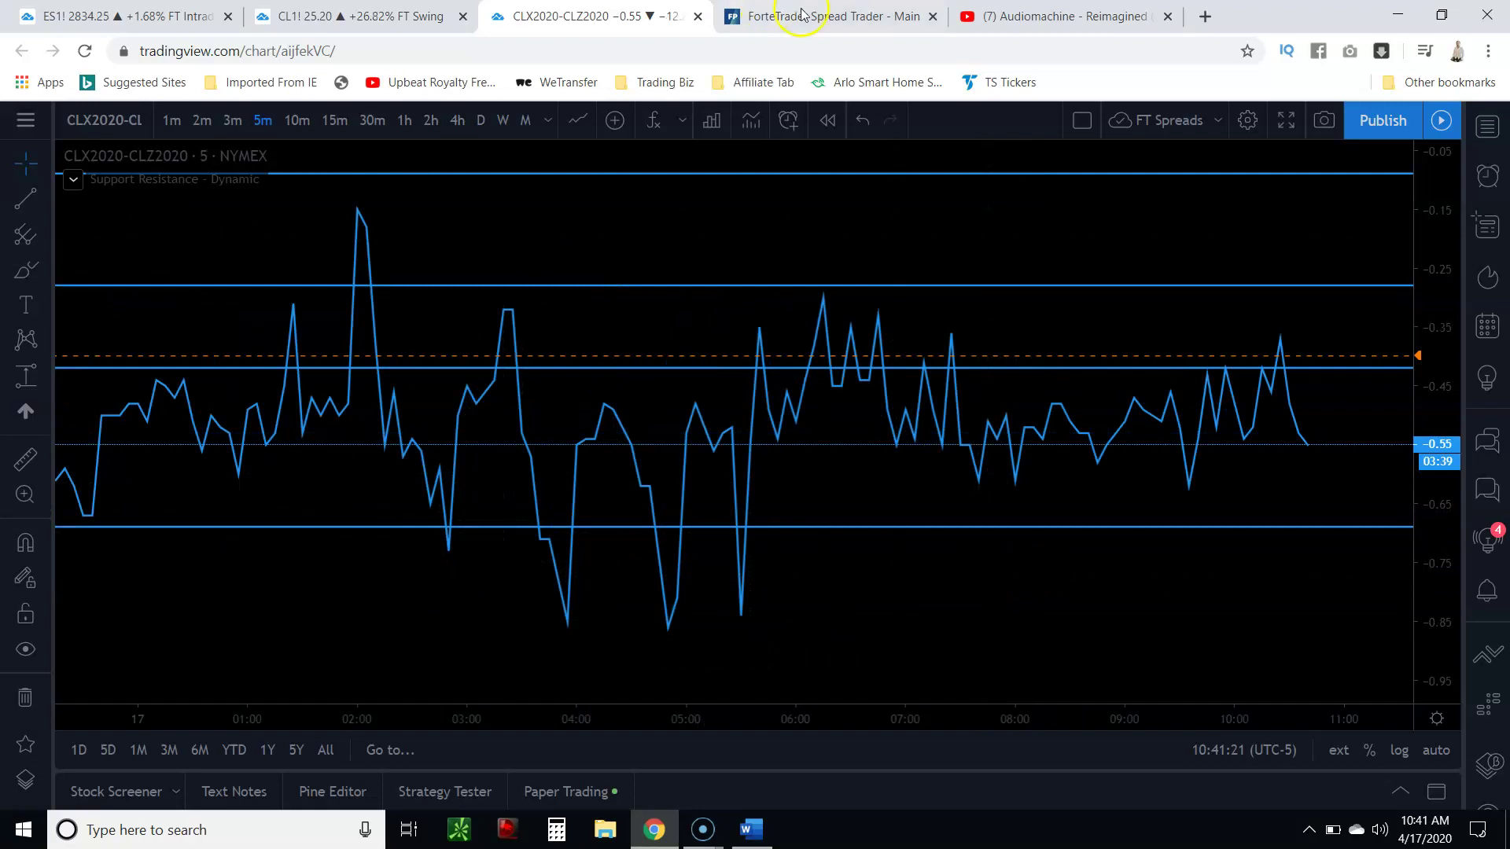
left_click(828, 8)
left_click(573, 8)
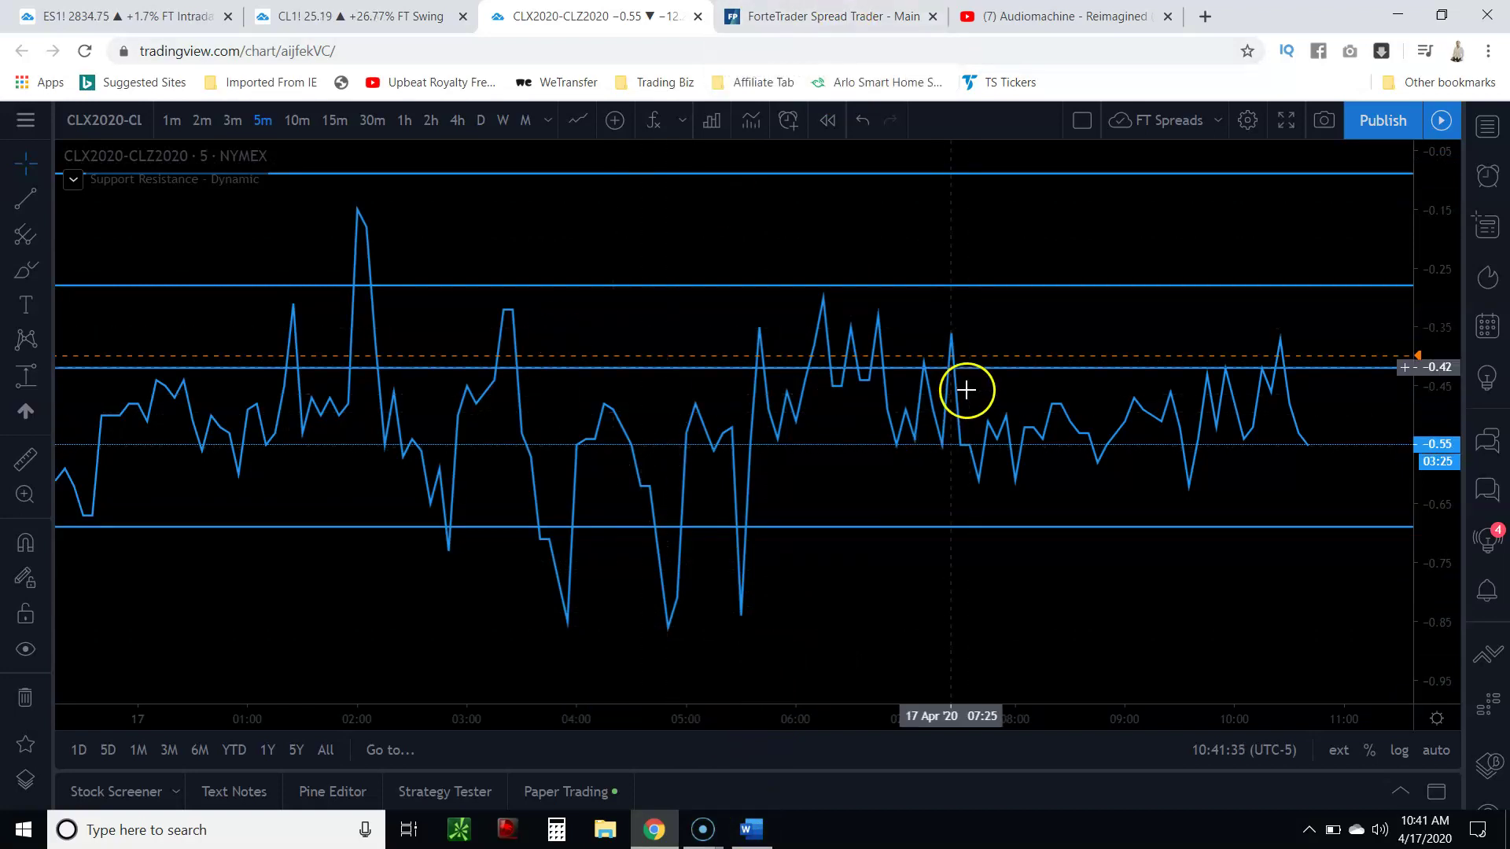
left_click(823, 9)
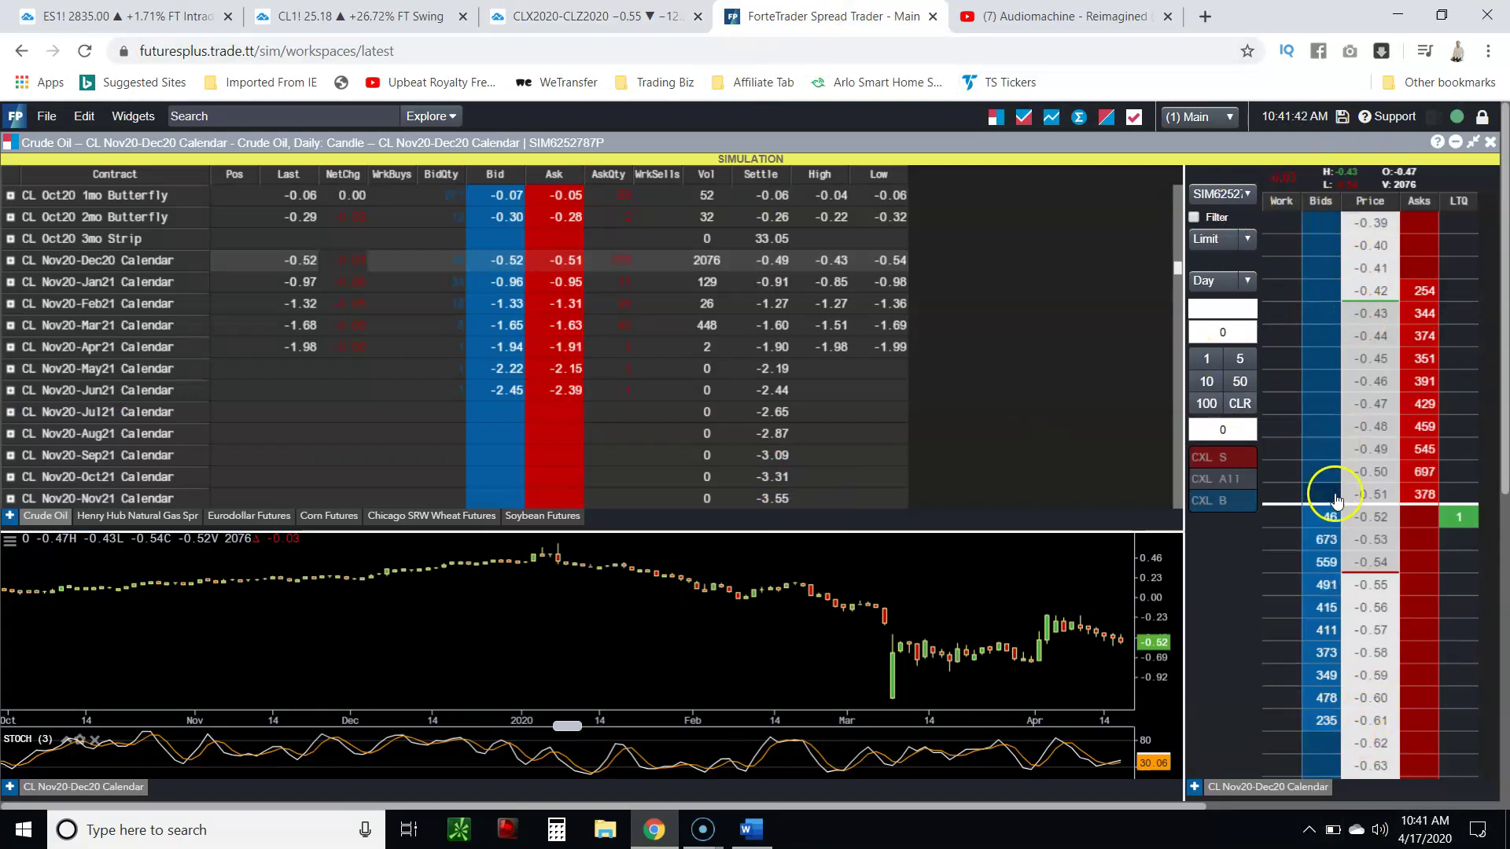
left_click(613, 11)
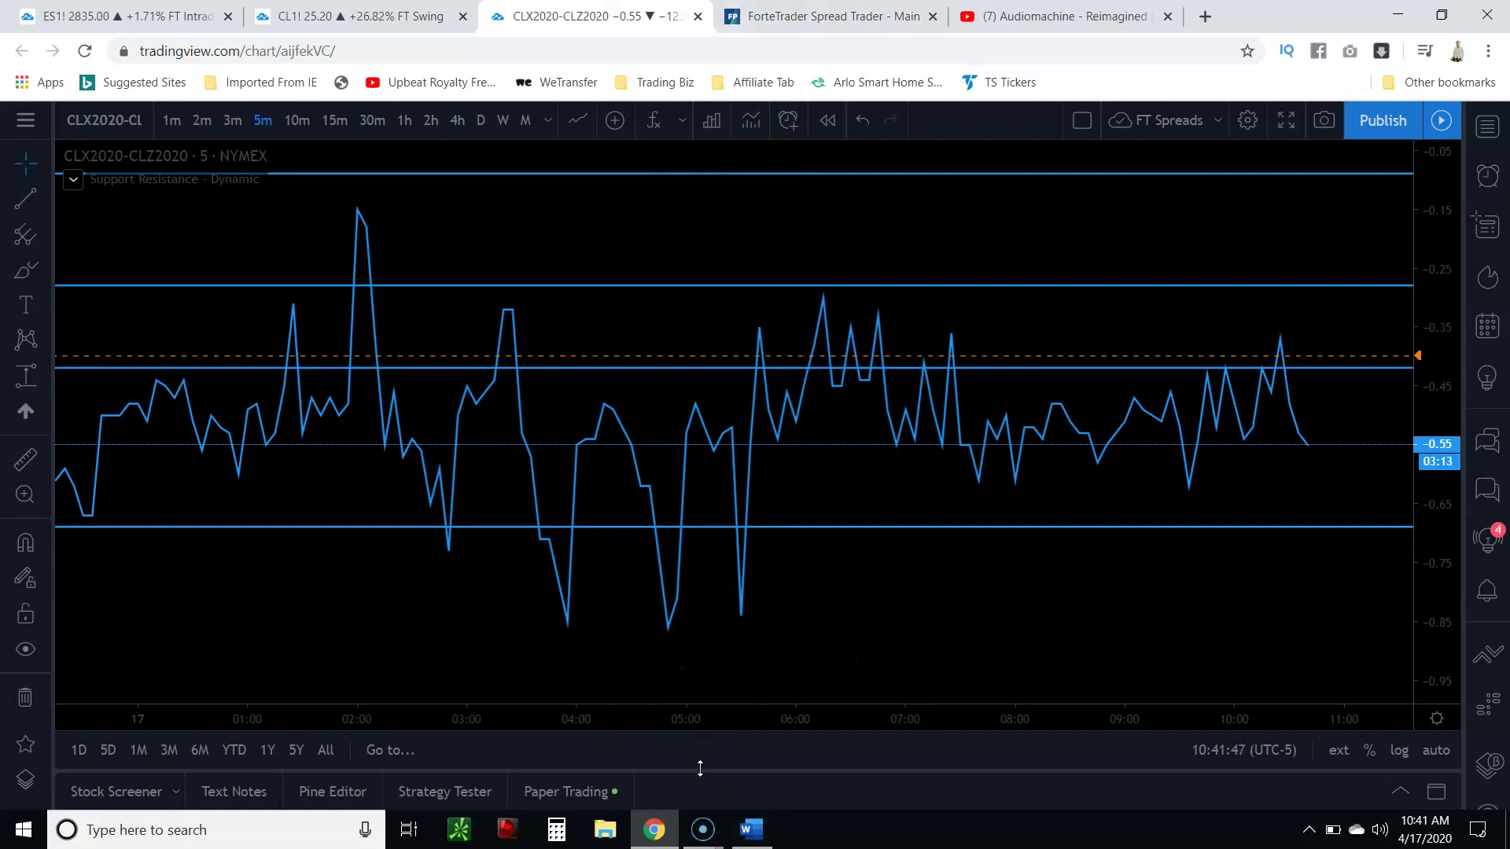
Switch to Word and read the offer from the CME data fee through the charity and enrollment rebate lines
left_click(751, 830)
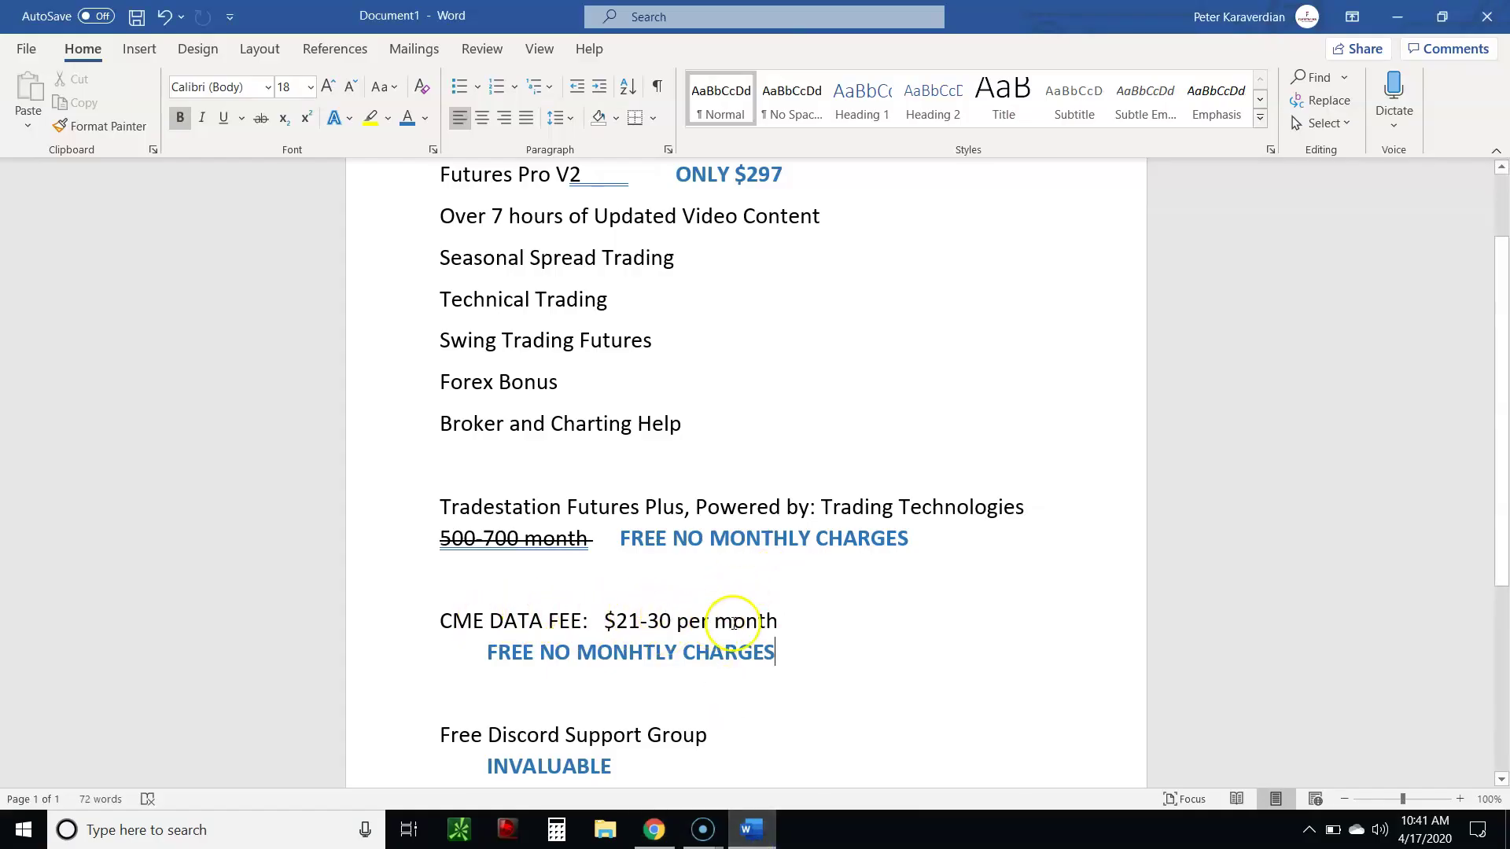
scroll(840, 627, "down", 3)
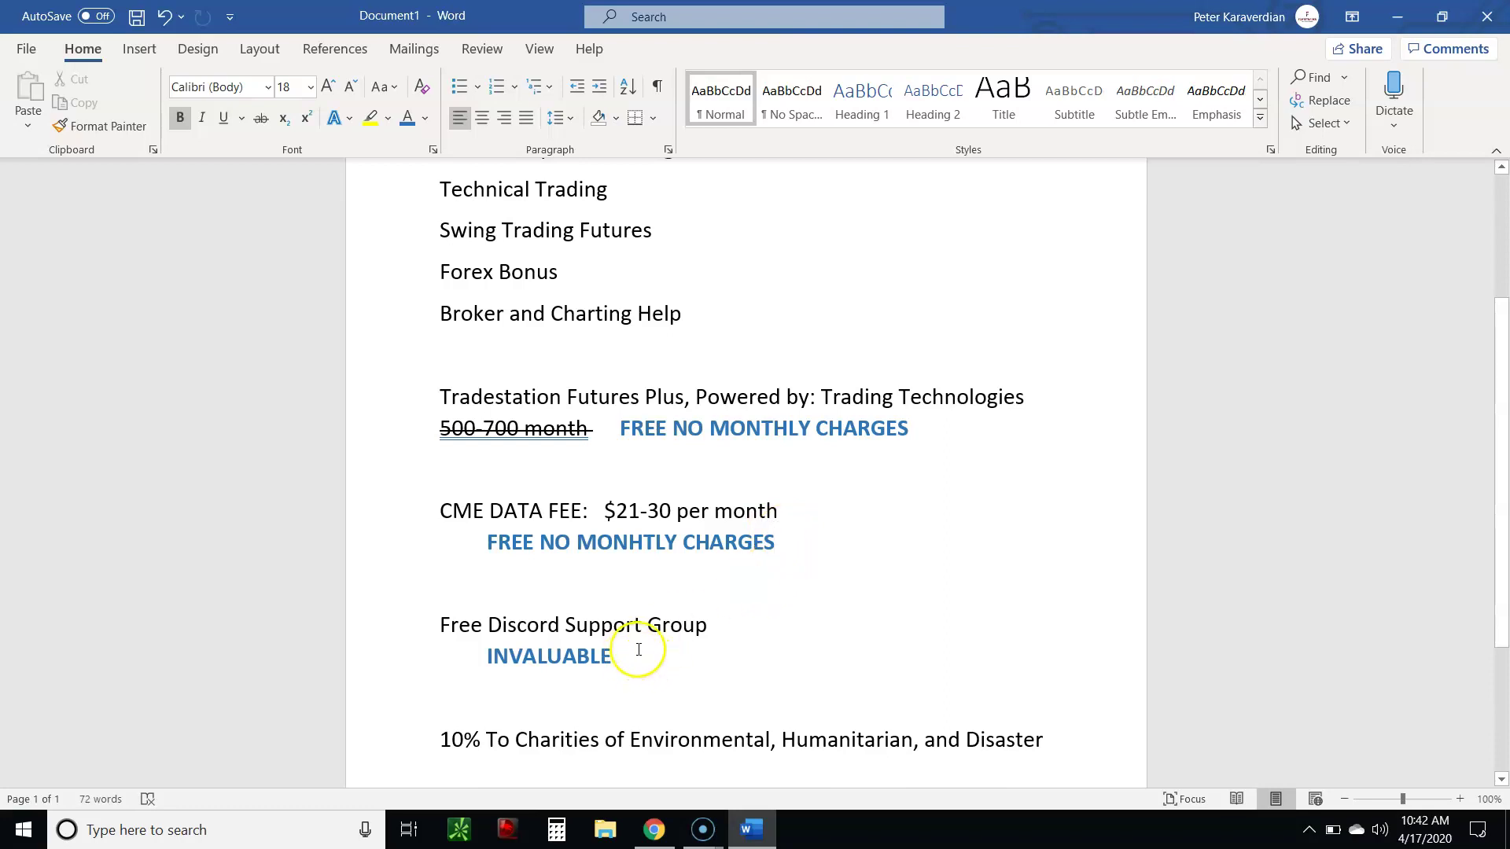
scroll(633, 657, "down", 1)
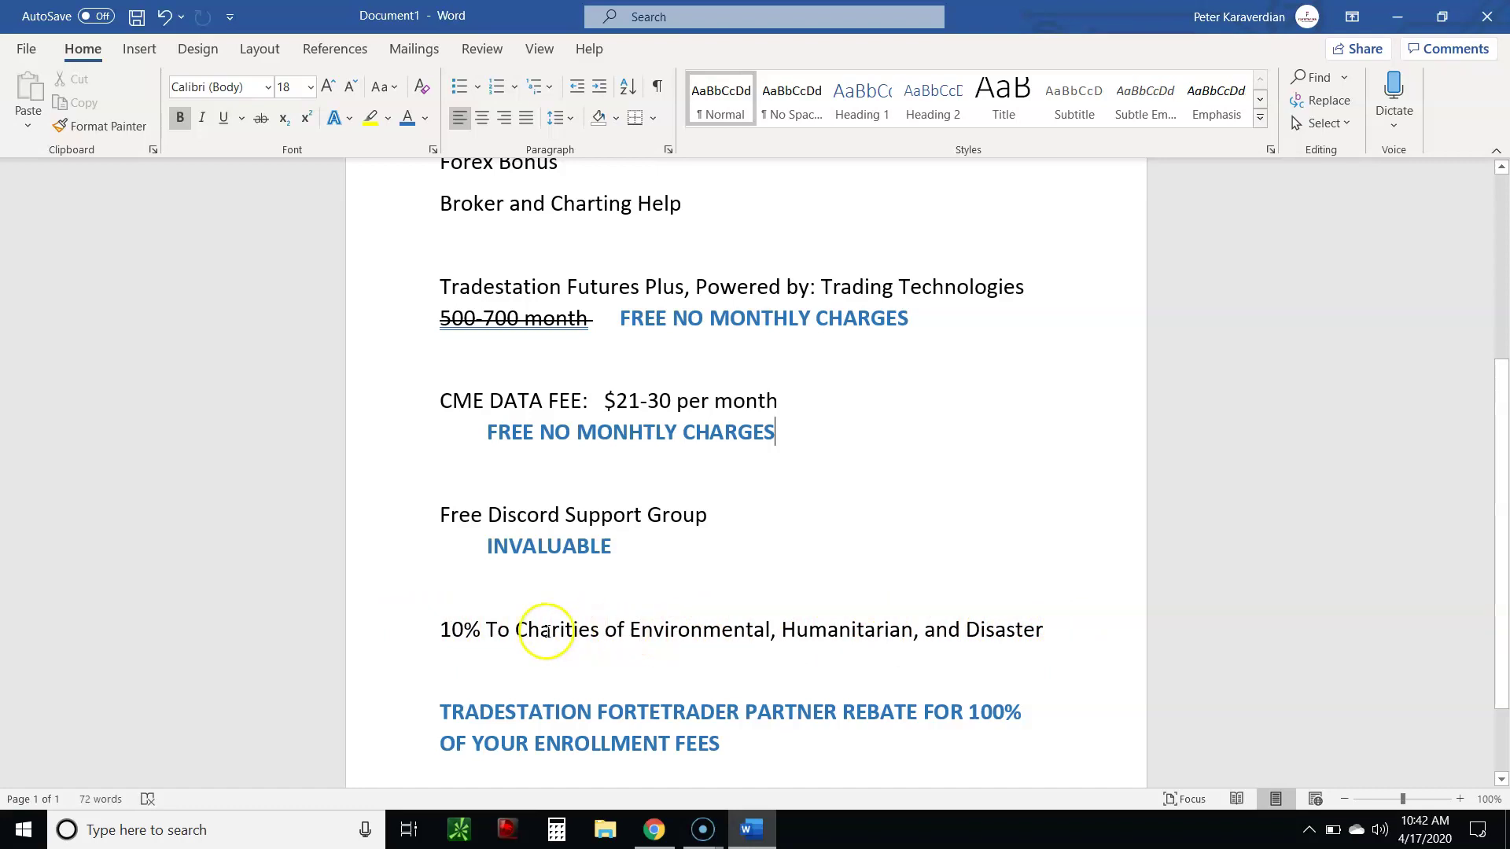
scroll(724, 545, "up", 5)
scroll(669, 408, "up", 2)
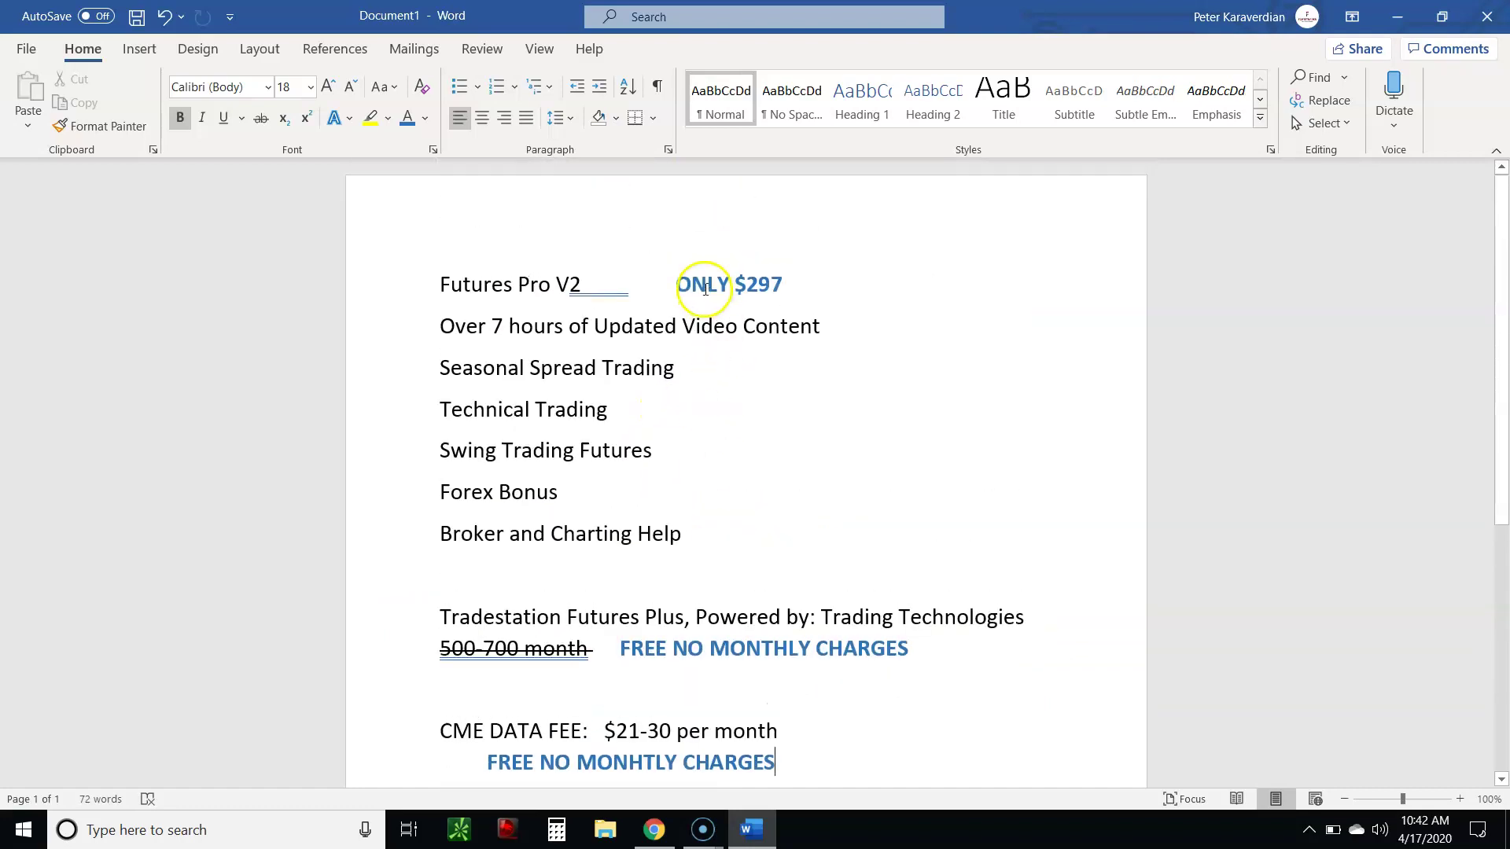
Highlight the ONLY $297 price beside Futures Pro V2, clear the selection, and skim the whole offer again
left_click_drag(674, 283, 779, 280)
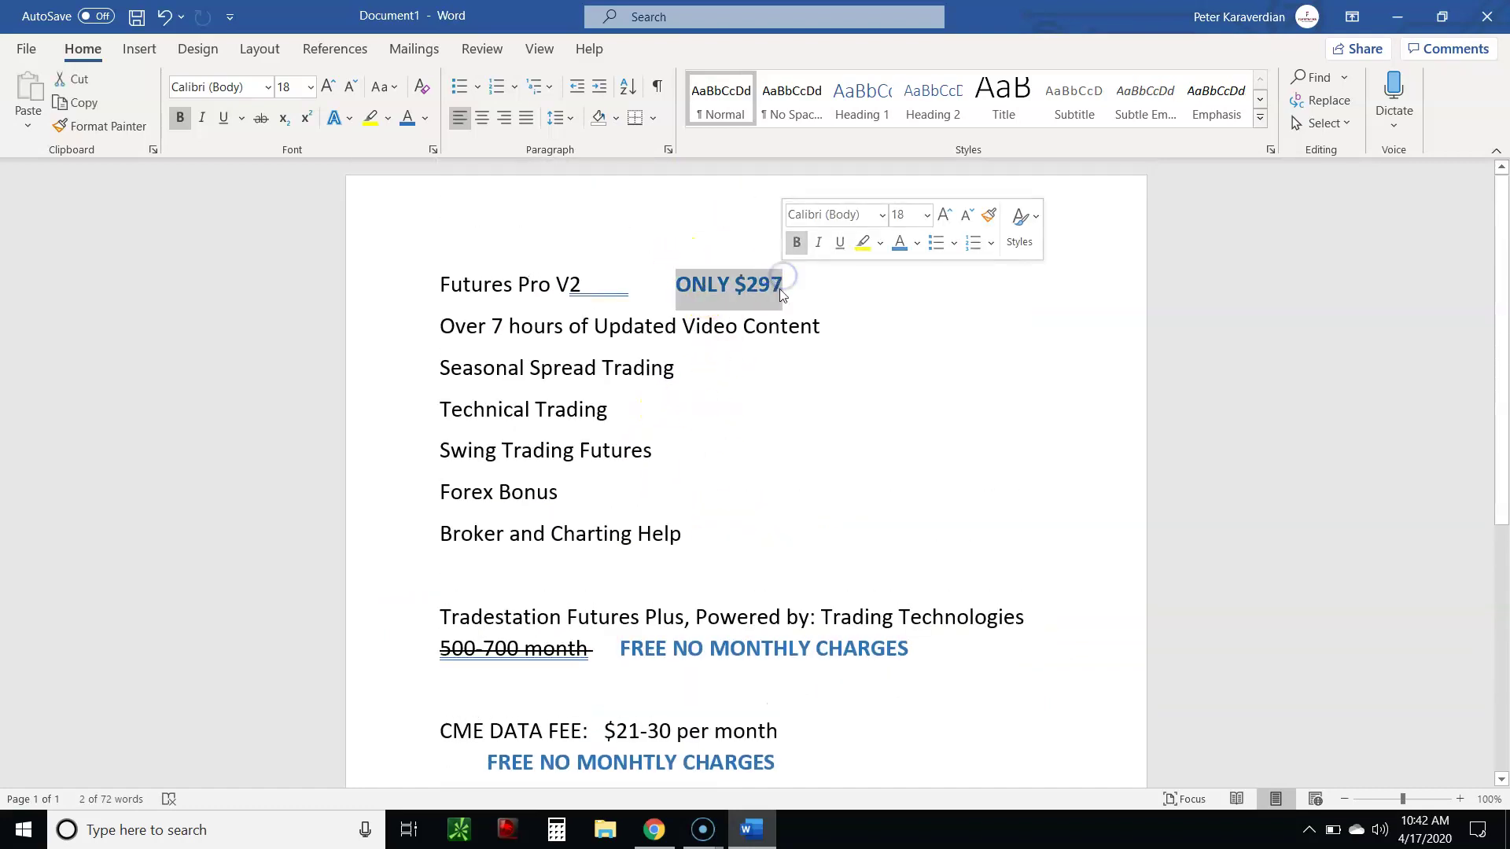
left_click(817, 294)
scroll(824, 433, "down", 10)
scroll(775, 314, "up", 9)
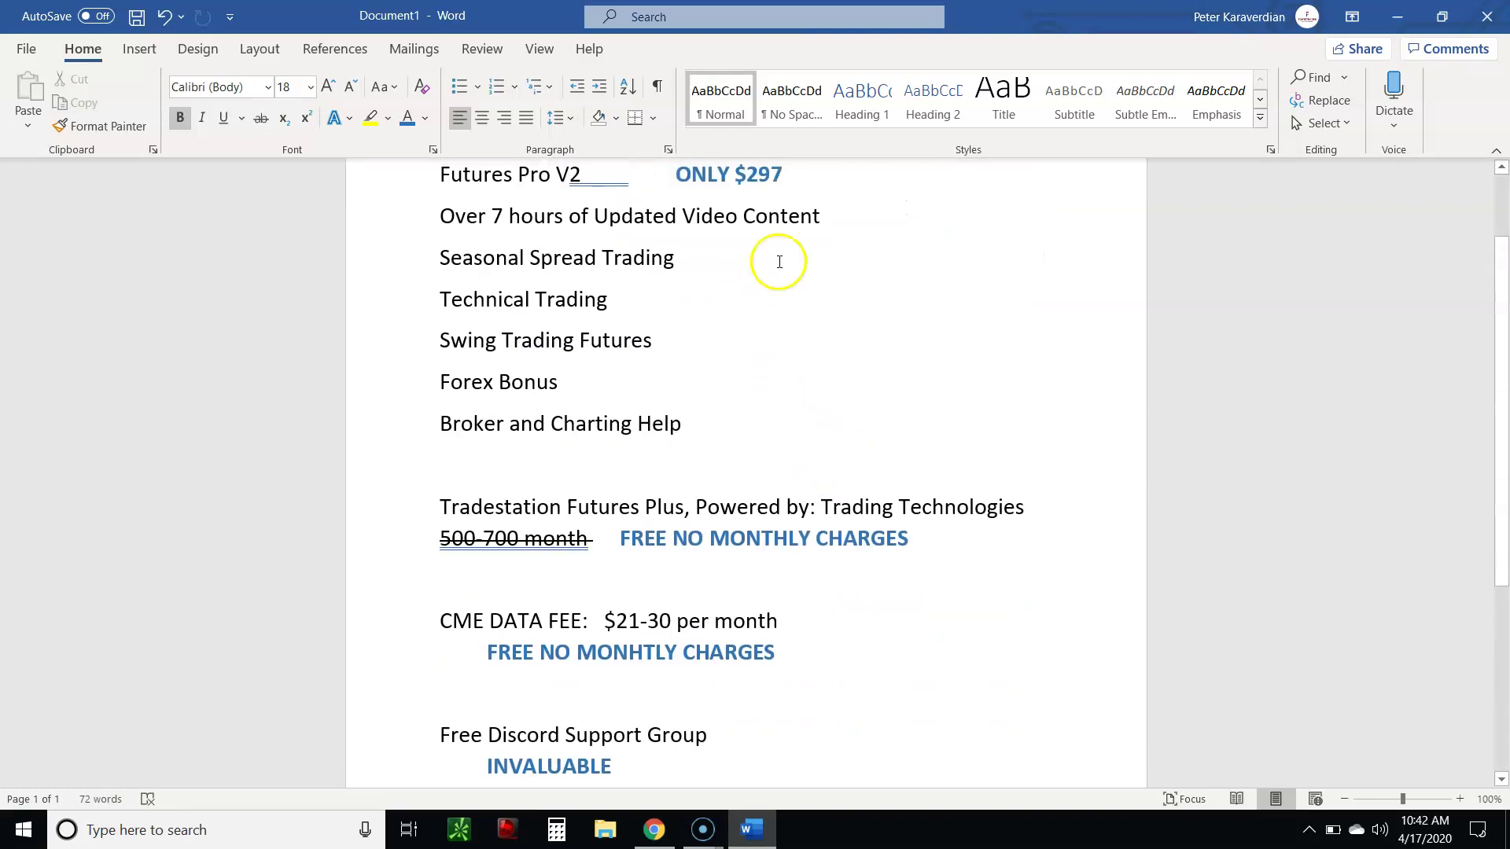
Read down to the end of the offer, highlight the Tradestation ForteTrader partner rebate lines, and clear the selection
scroll(732, 432, "down", 6)
scroll(648, 607, "down", 3)
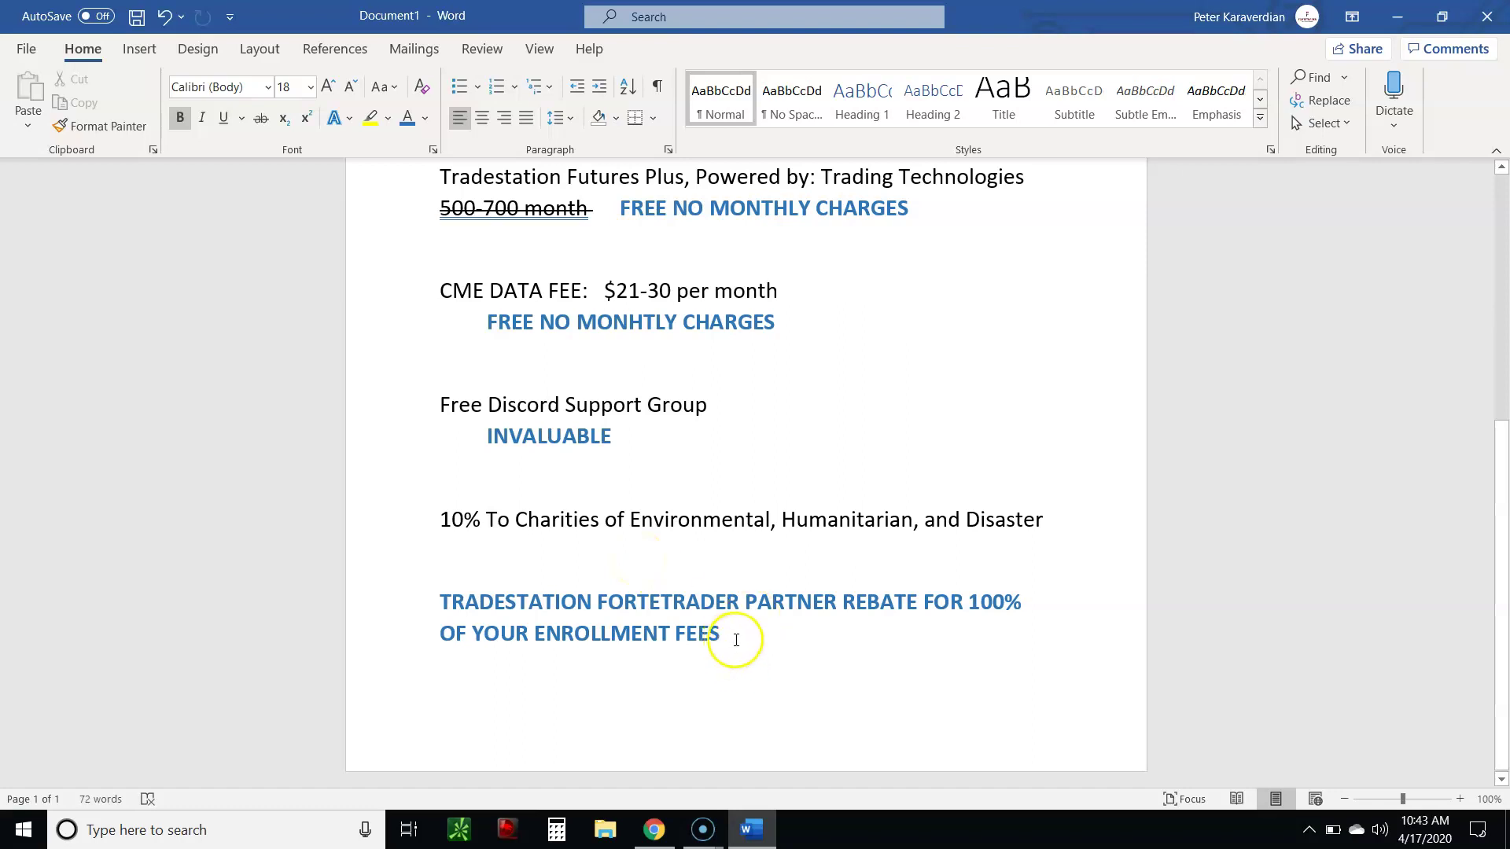
left_click_drag(740, 631, 453, 606)
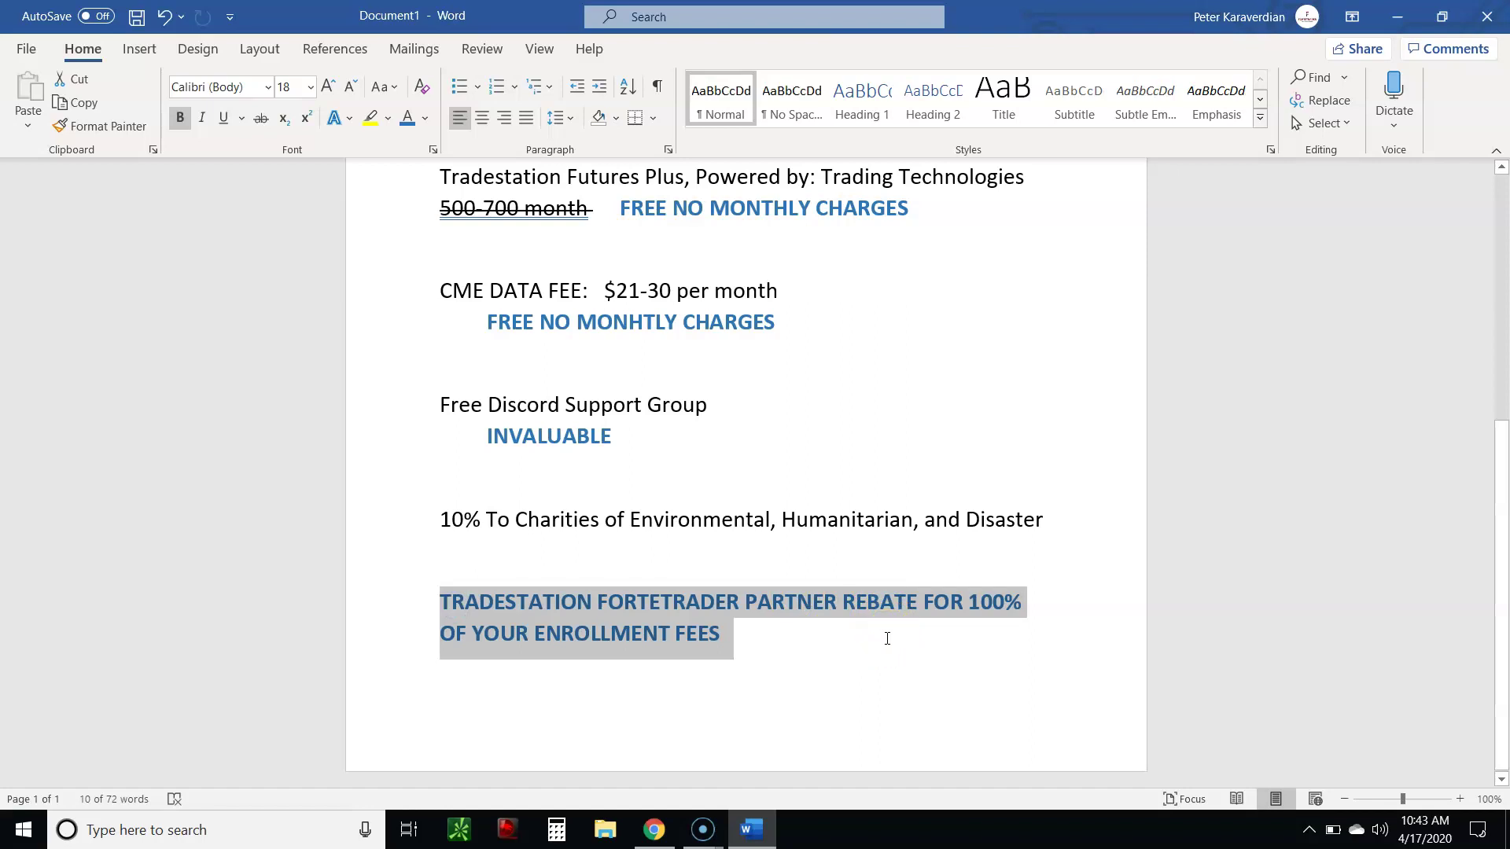
left_click(887, 638)
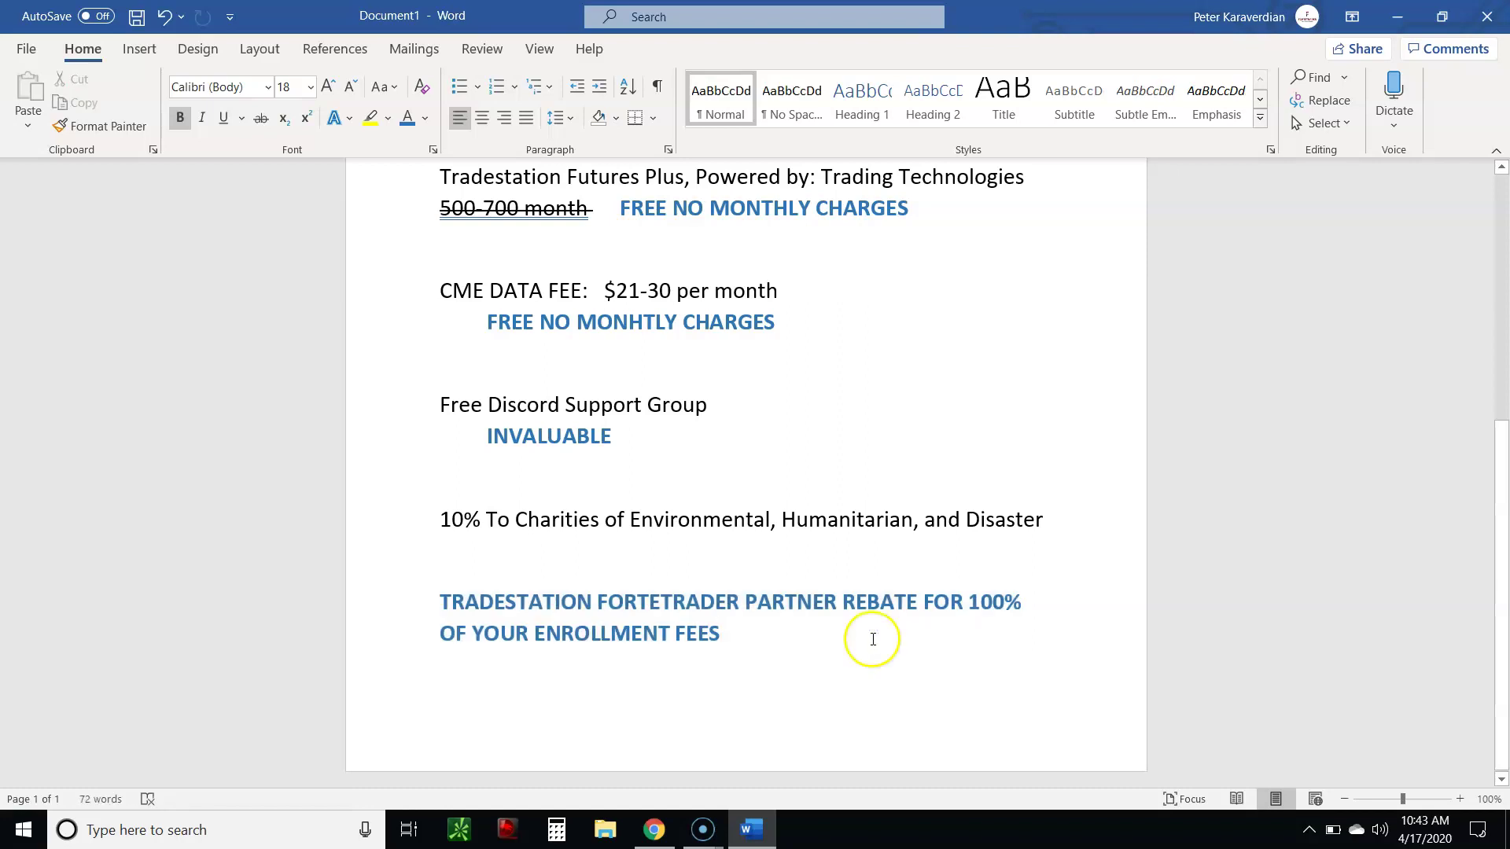
Highlight the ONLY $297 price beside Futures Pro V2, return to the rebate lines, and clear the selection
scroll(887, 638, "up", 5)
left_click_drag(668, 282, 790, 280)
scroll(882, 523, "down", 5)
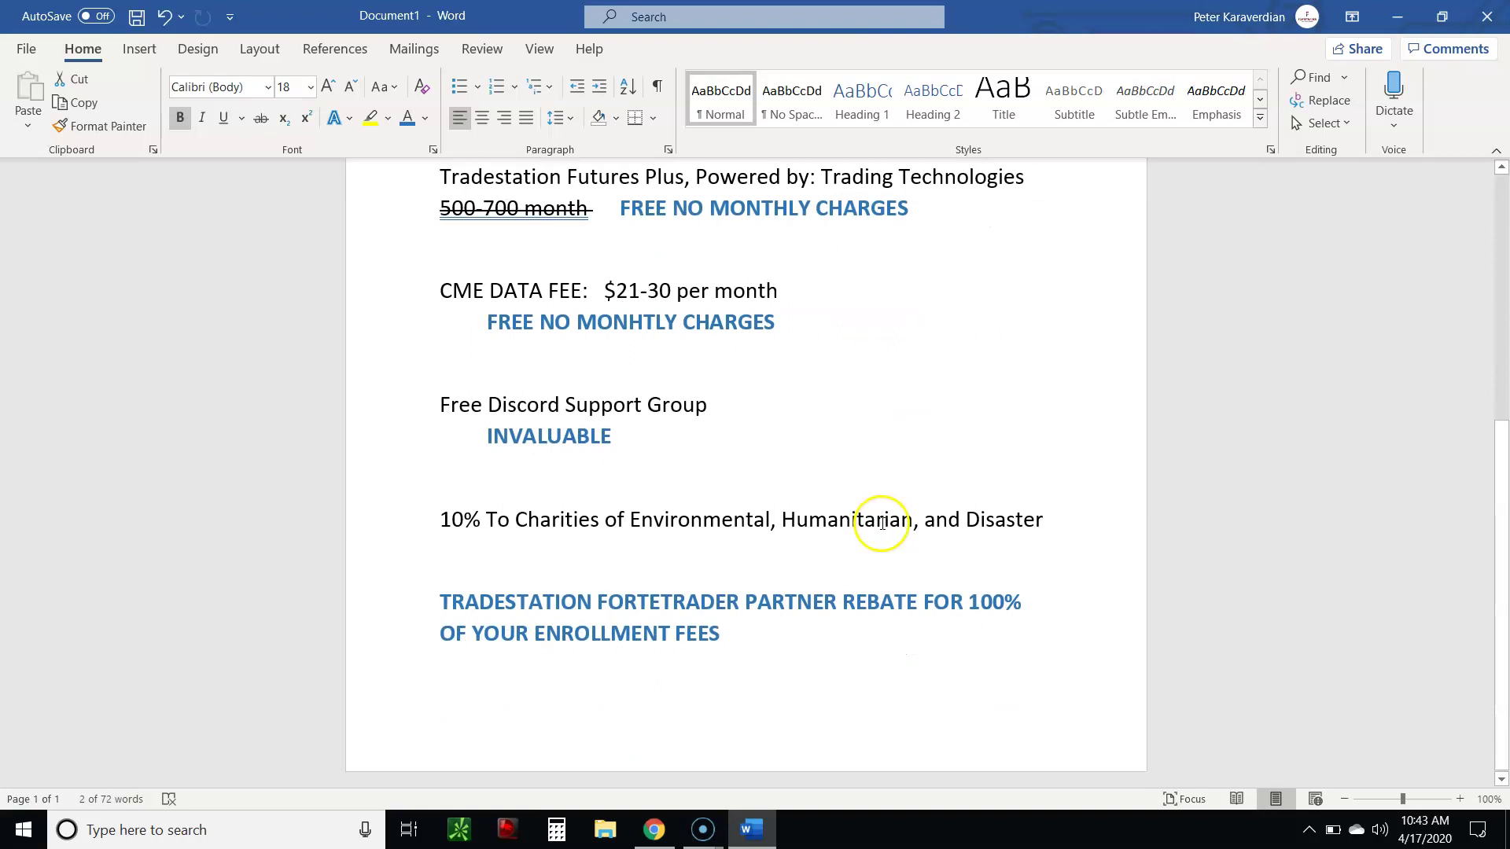
left_click(795, 660)
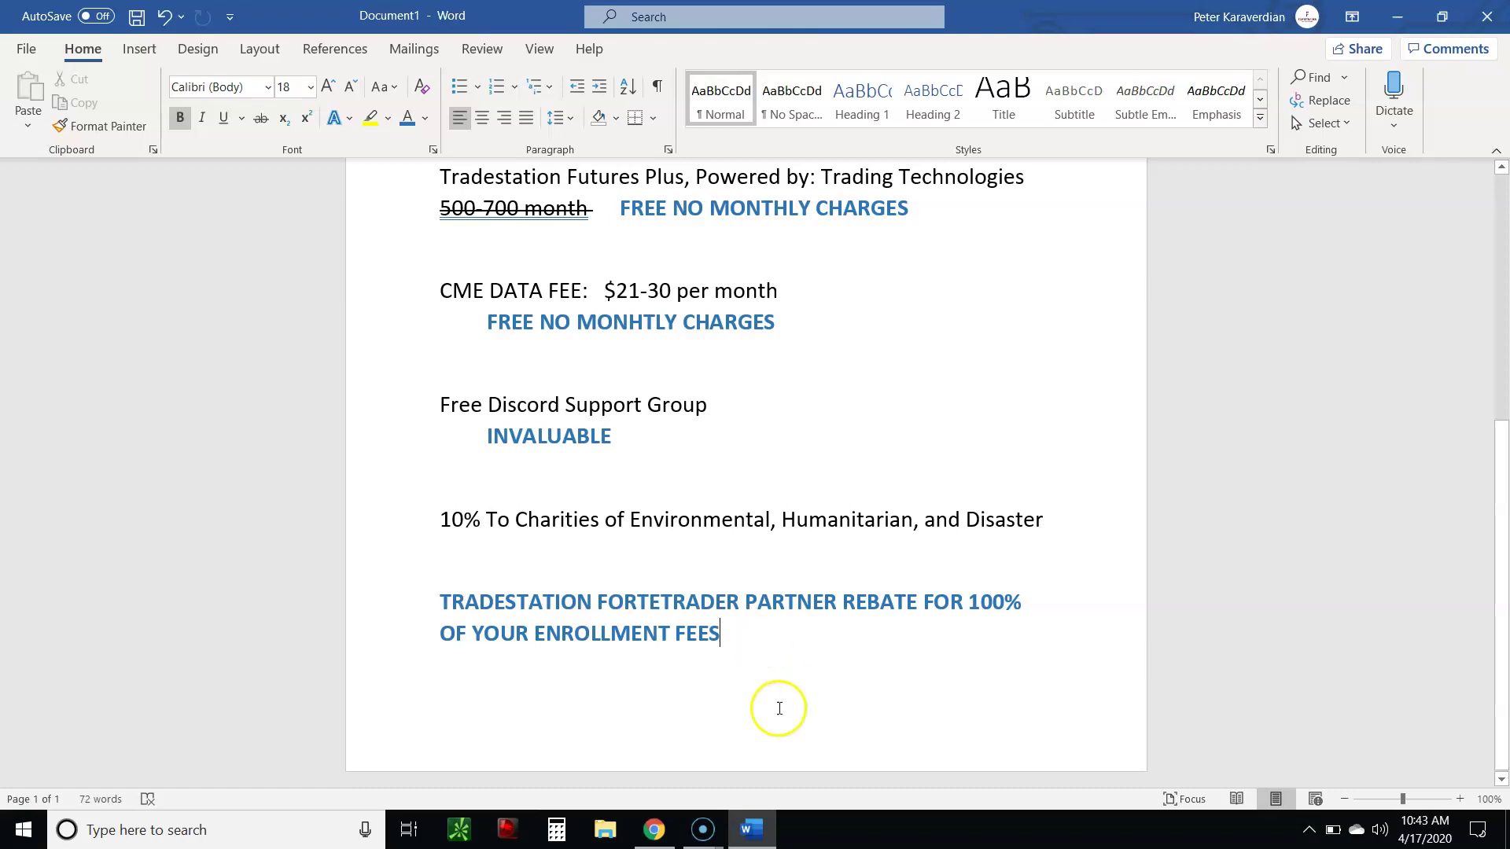
Switch to Chrome and review the ForteTrader spread quotes, the CLX2020-CLZ2020 chart and the CL1! FT Swing charts
left_click(1399, 26)
left_click(806, 17)
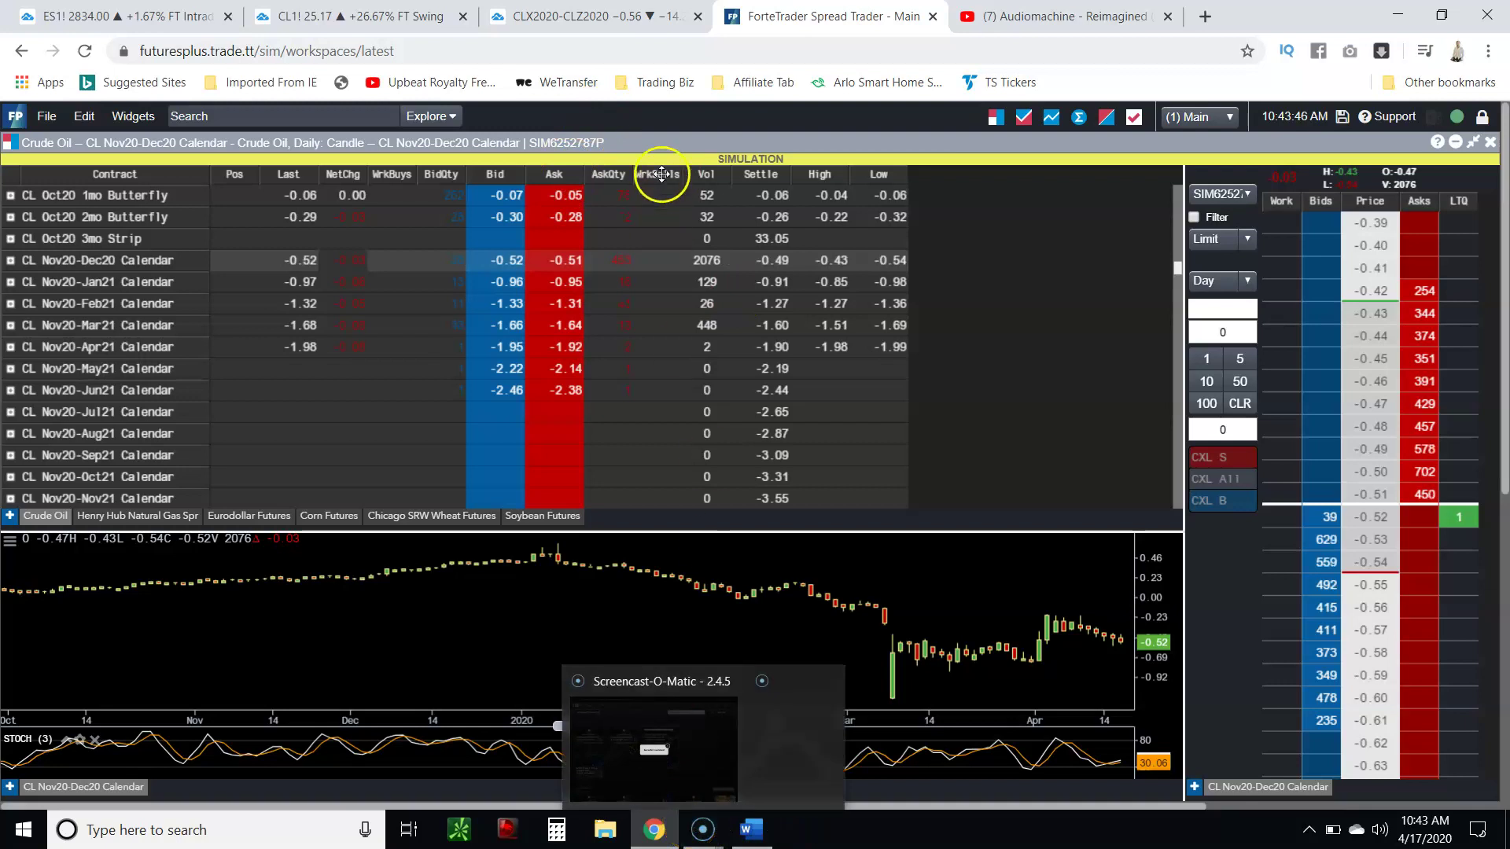
left_click(541, 9)
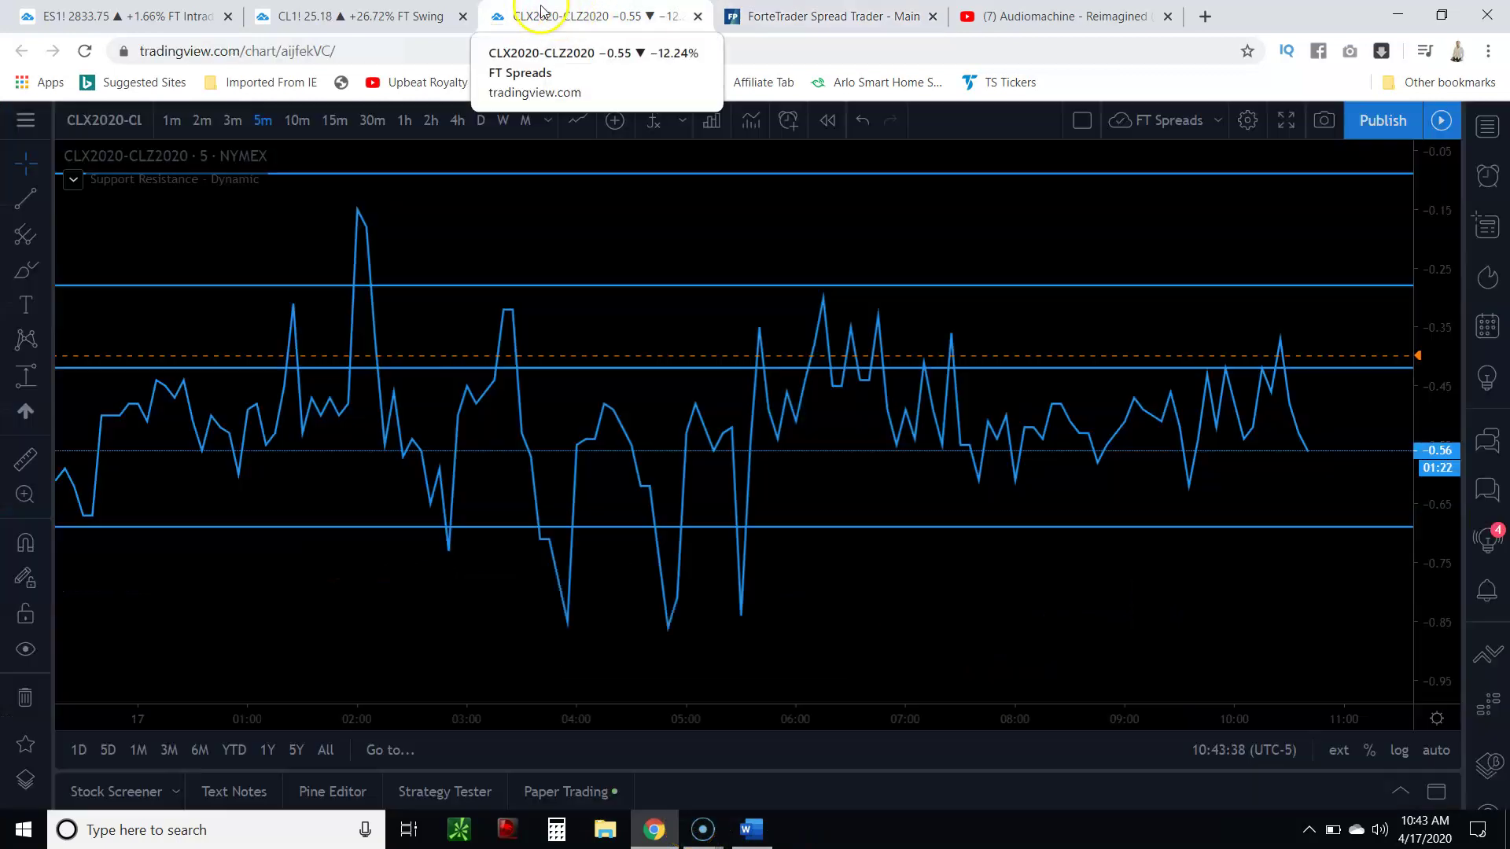
left_click(347, 16)
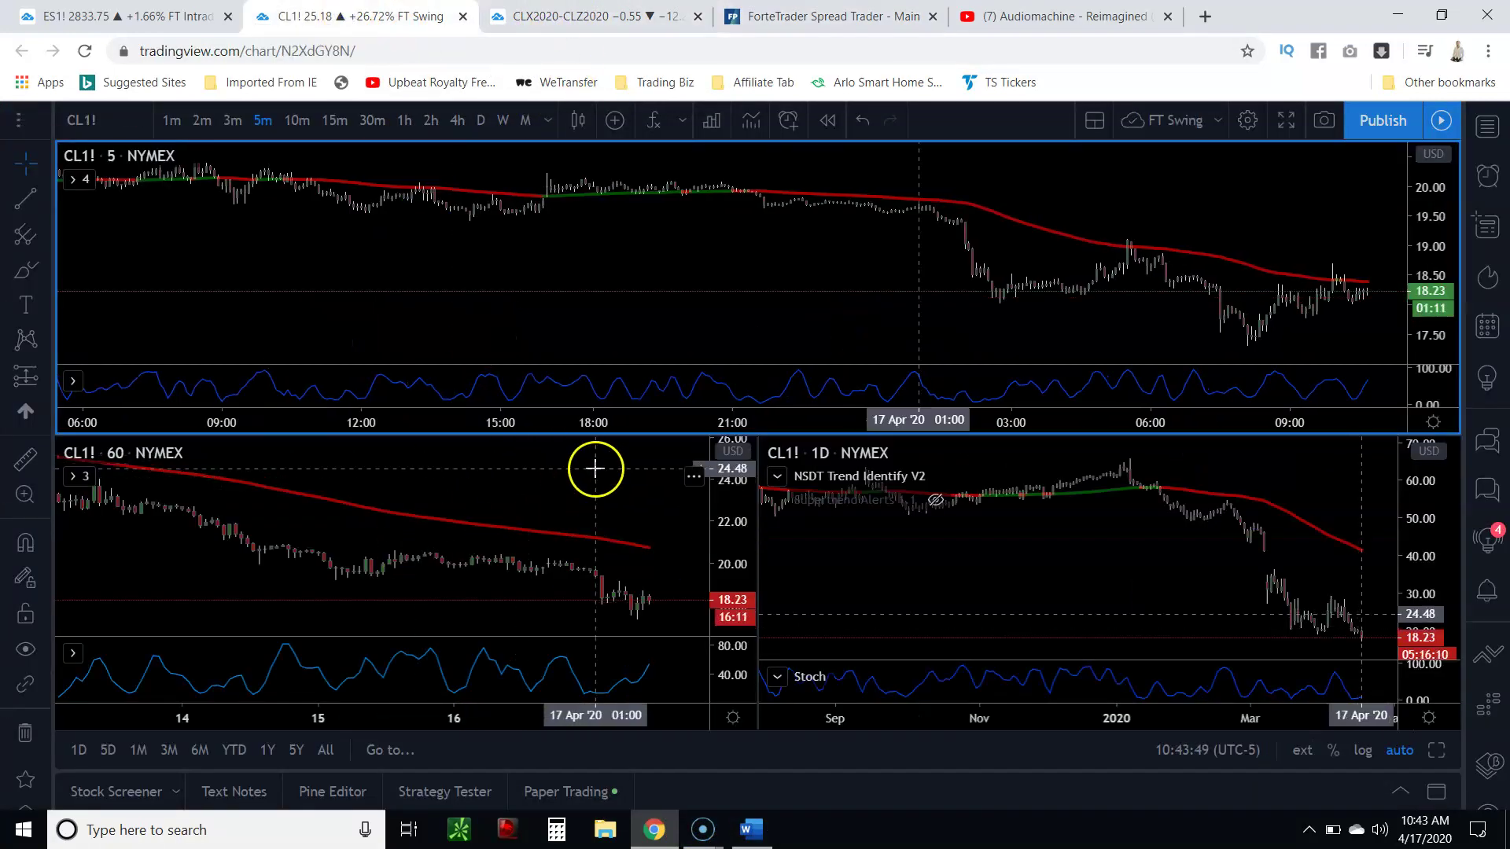
Show the full list of supported brokers in place of Paper Trading, look it over, and collapse the trading panel
left_click(1415, 797)
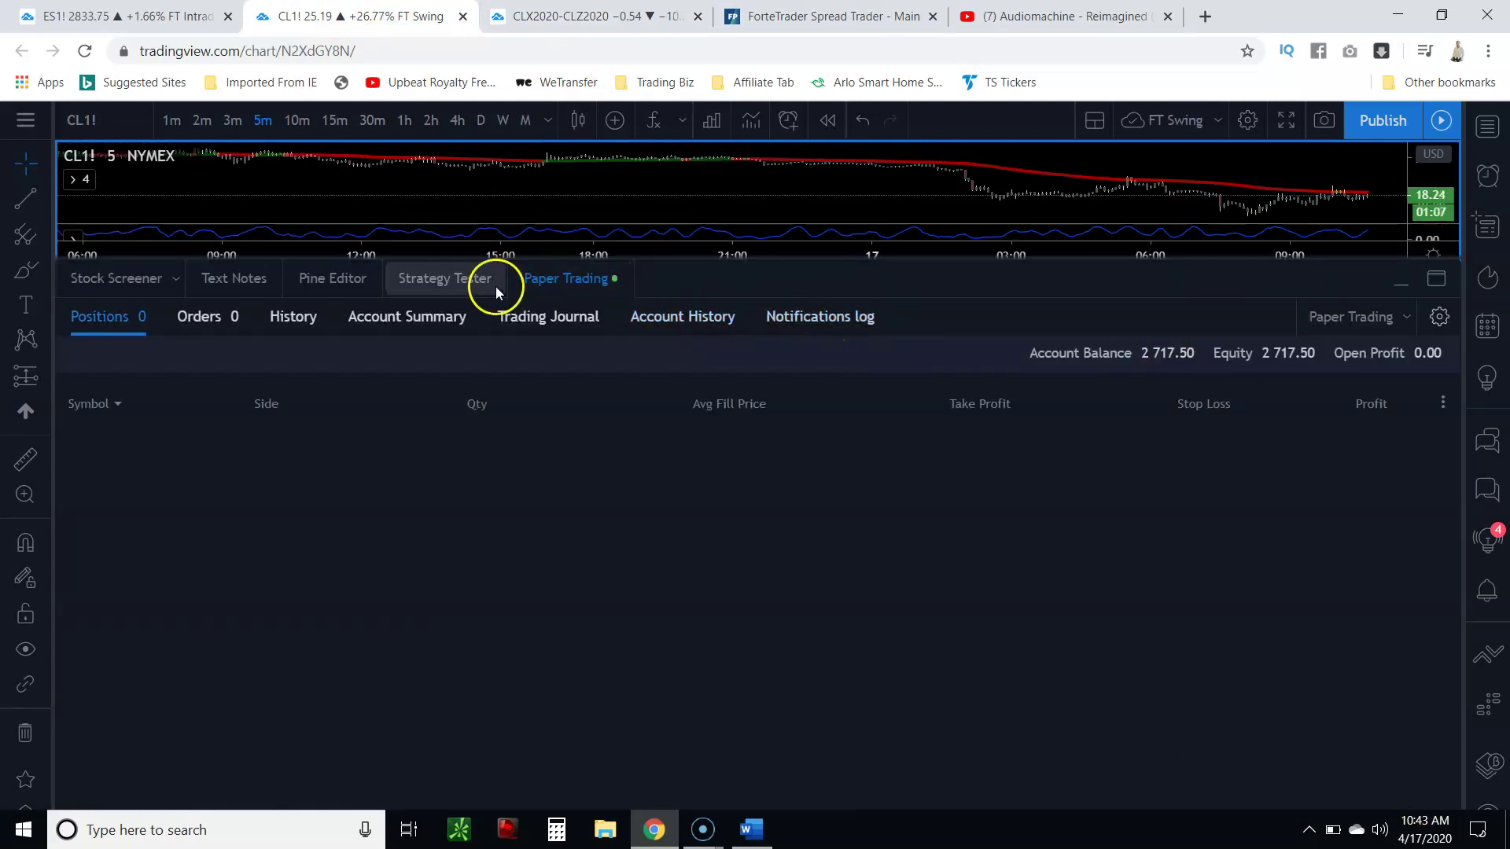
left_click(1354, 316)
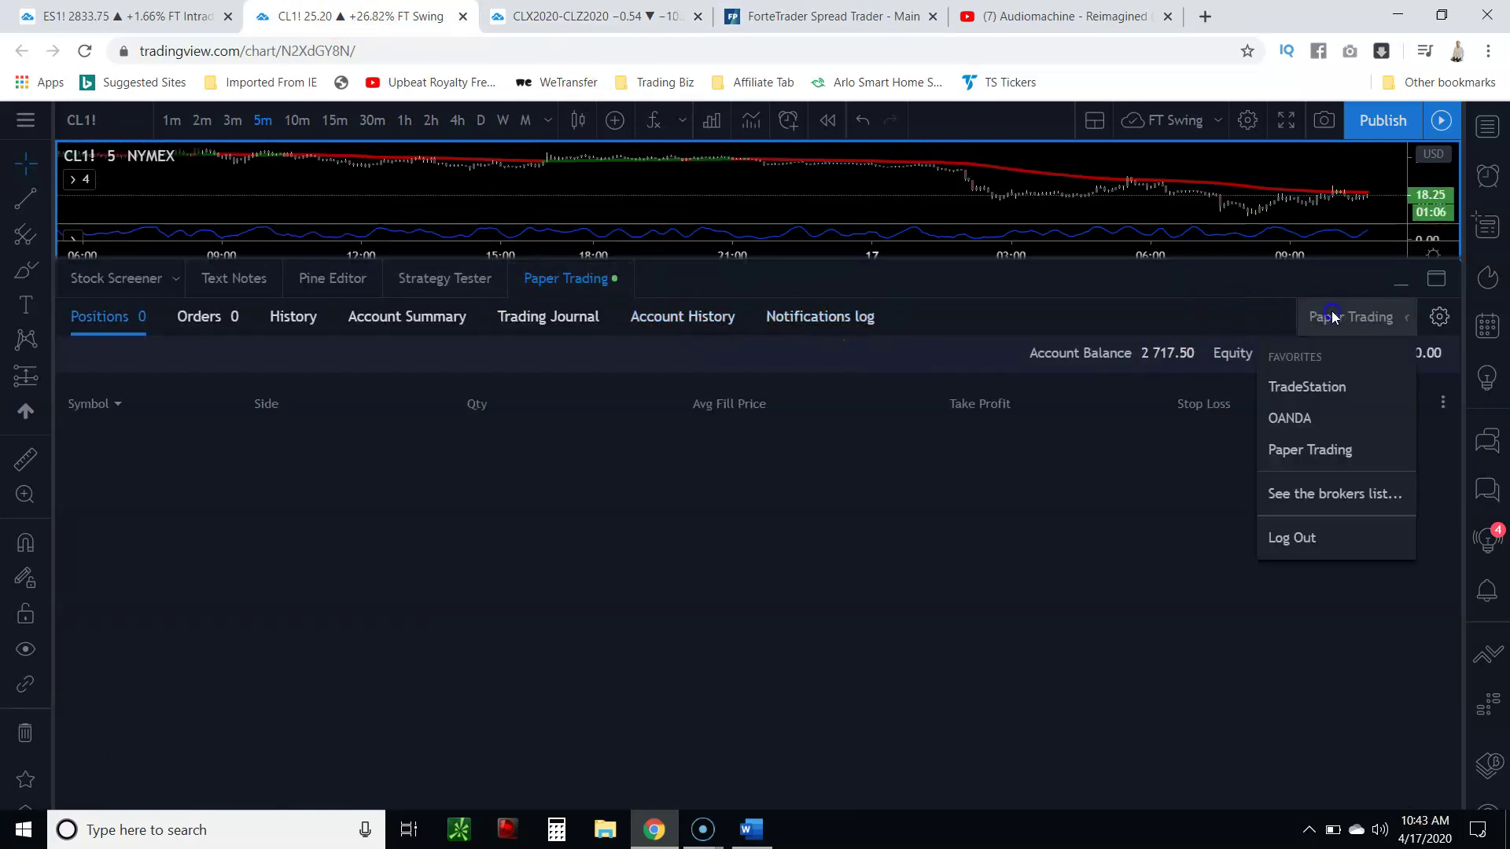
left_click(1335, 499)
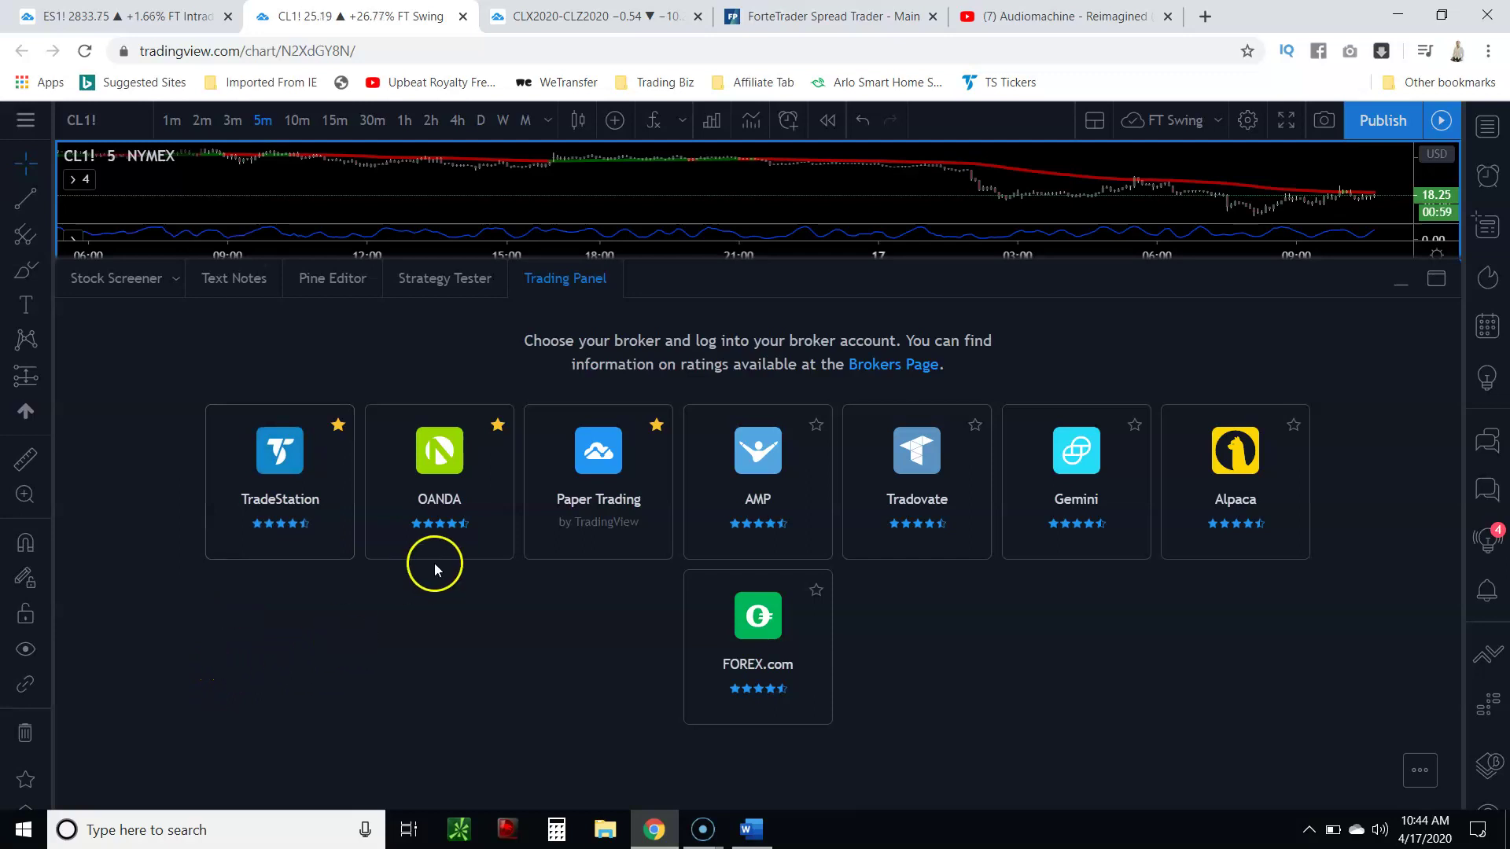
mouse_move(463, 482)
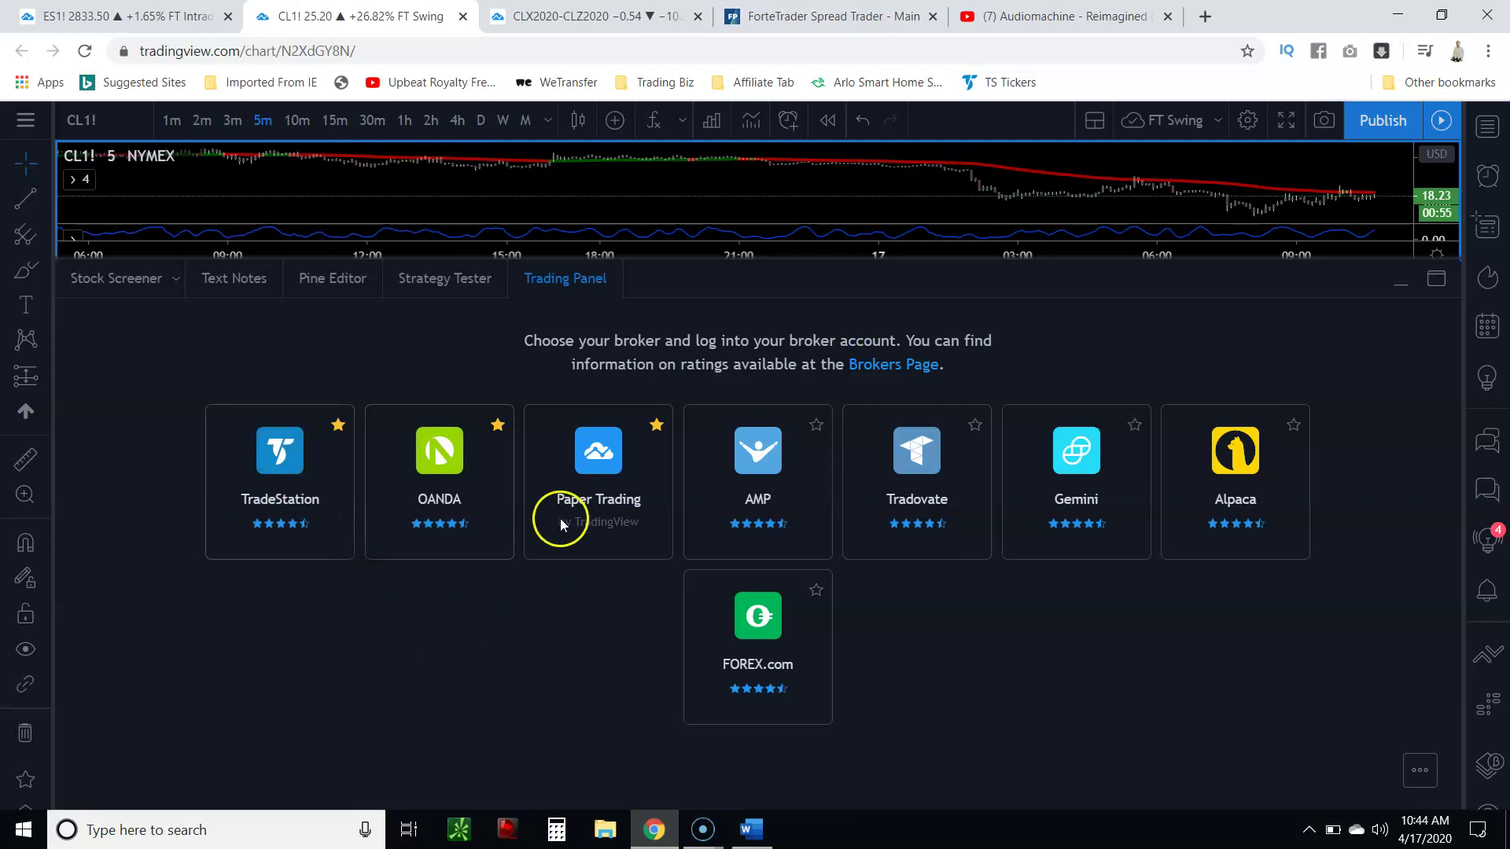
mouse_move(599, 439)
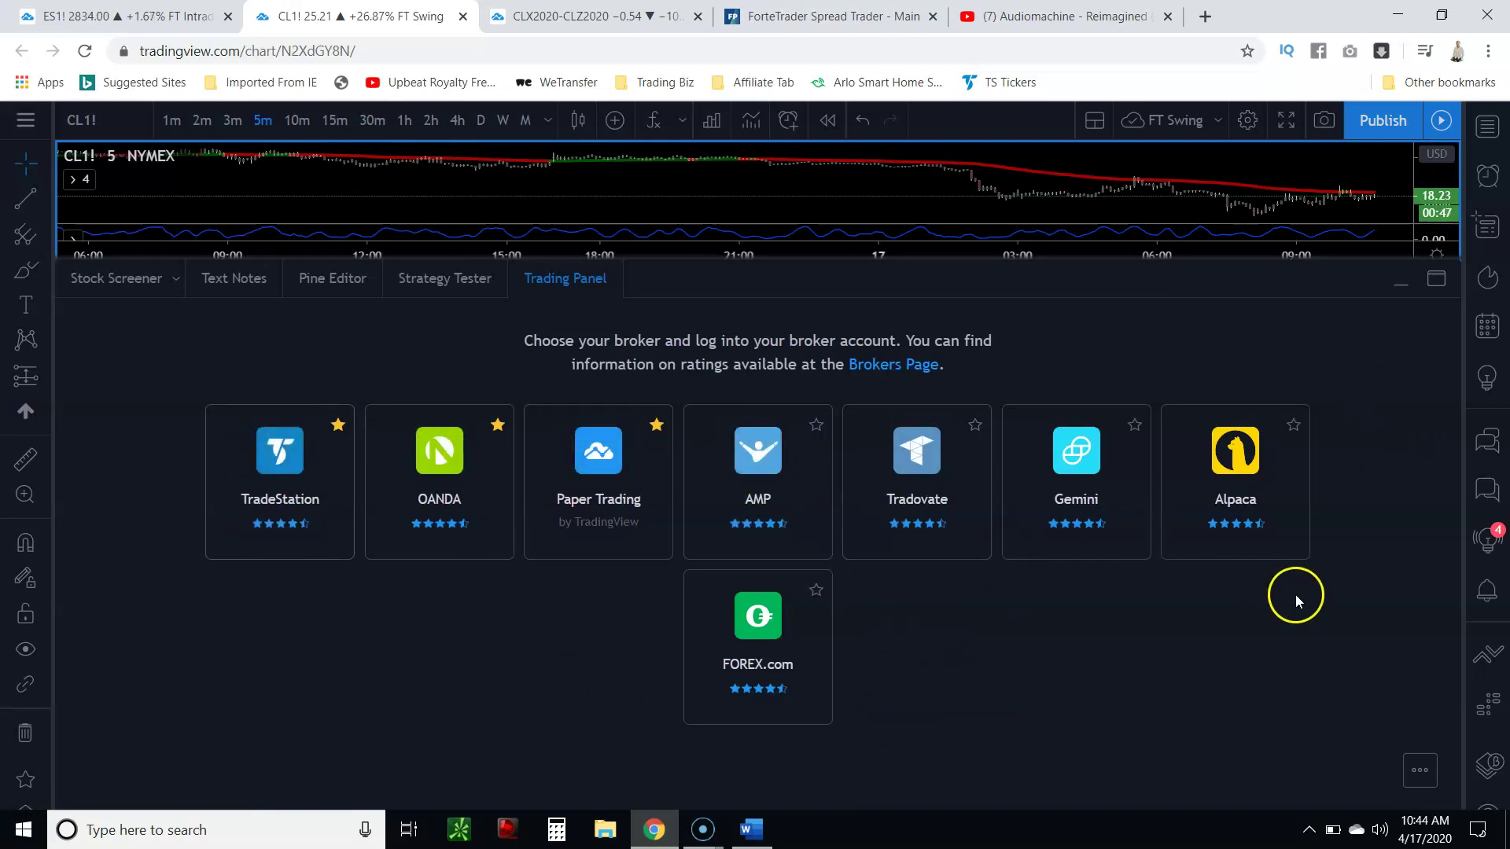
left_click(1413, 290)
Revisit ForteTrader and the CLX2020-CLZ2020 chart, and switch to Word to view the offer from the Futures Pro V2 heading
left_click(808, 26)
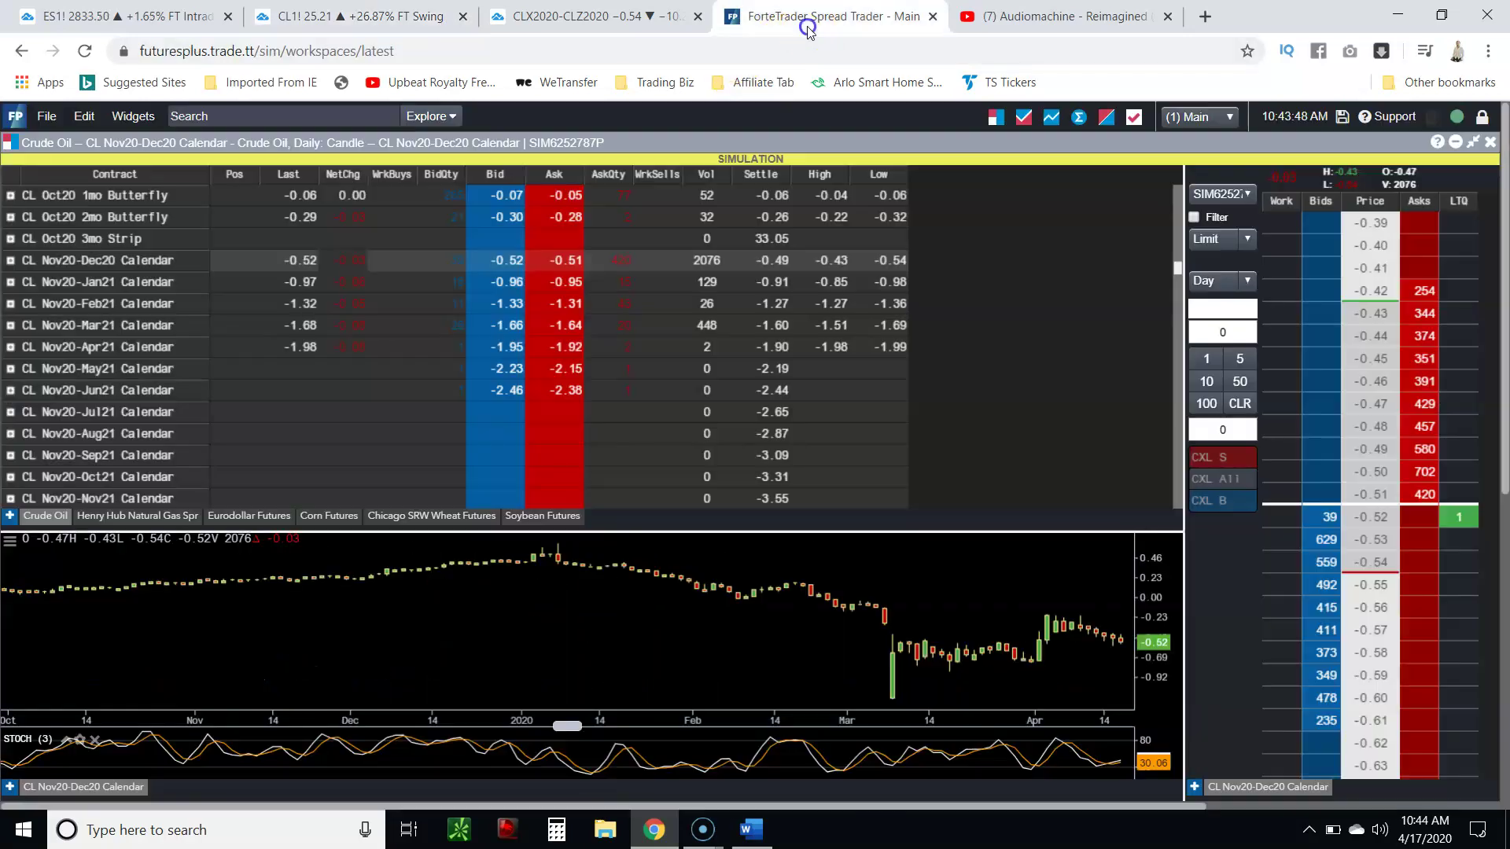
left_click(582, 15)
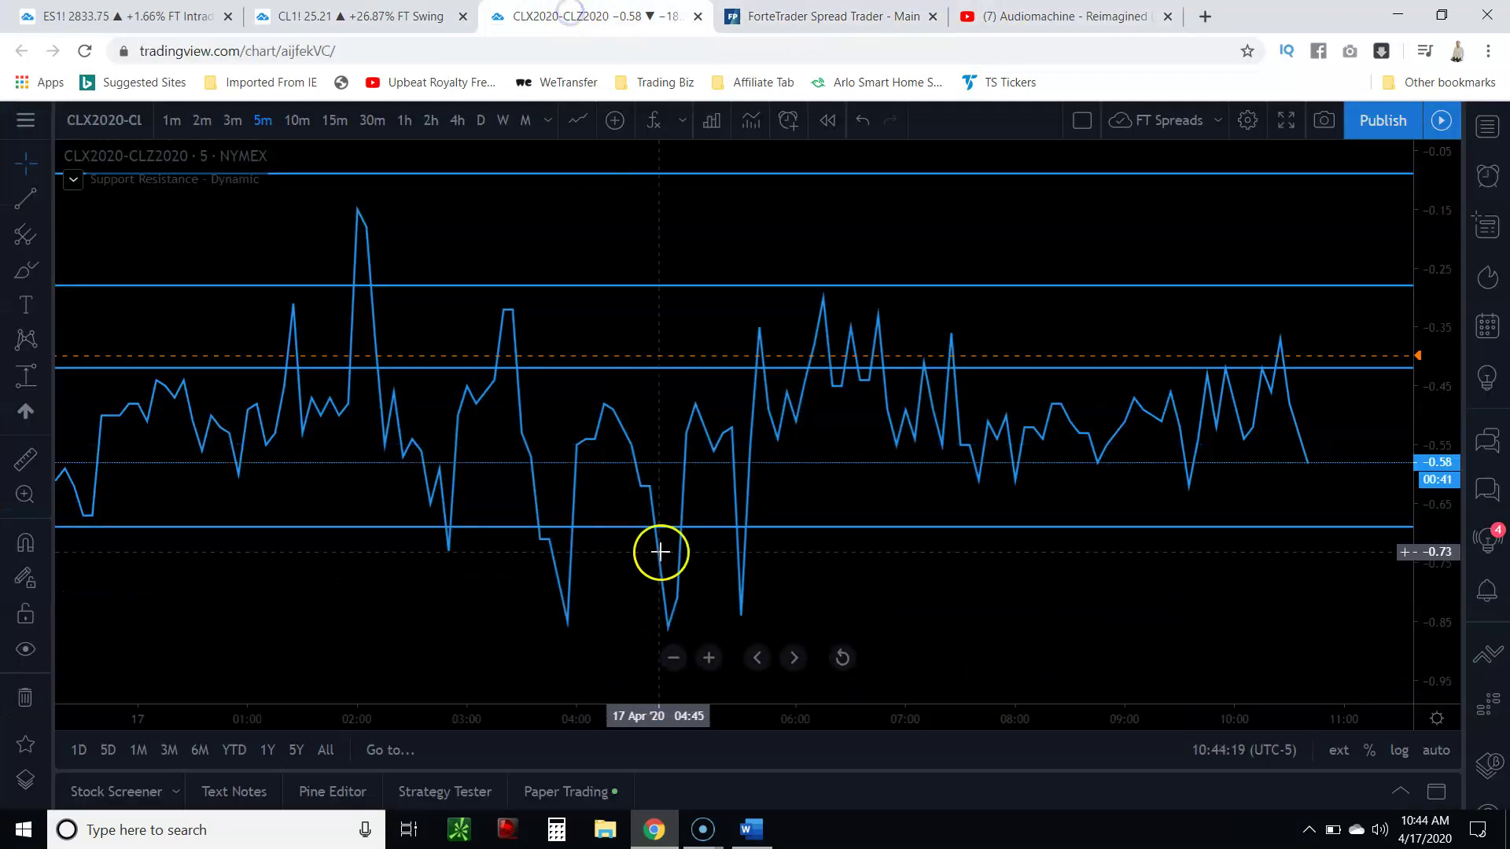
left_click(750, 829)
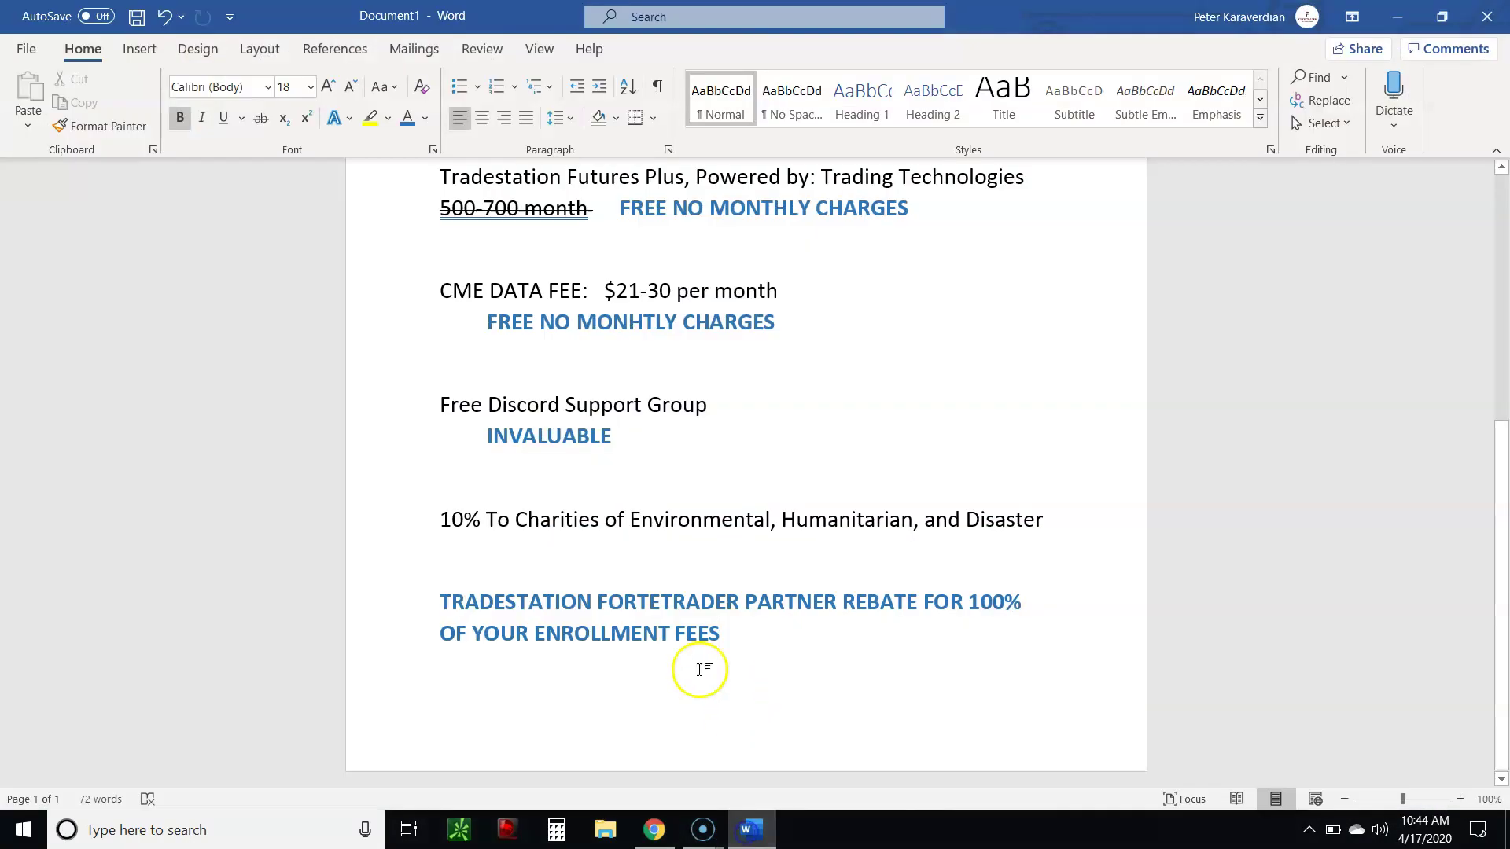
scroll(785, 600, "up", 5)
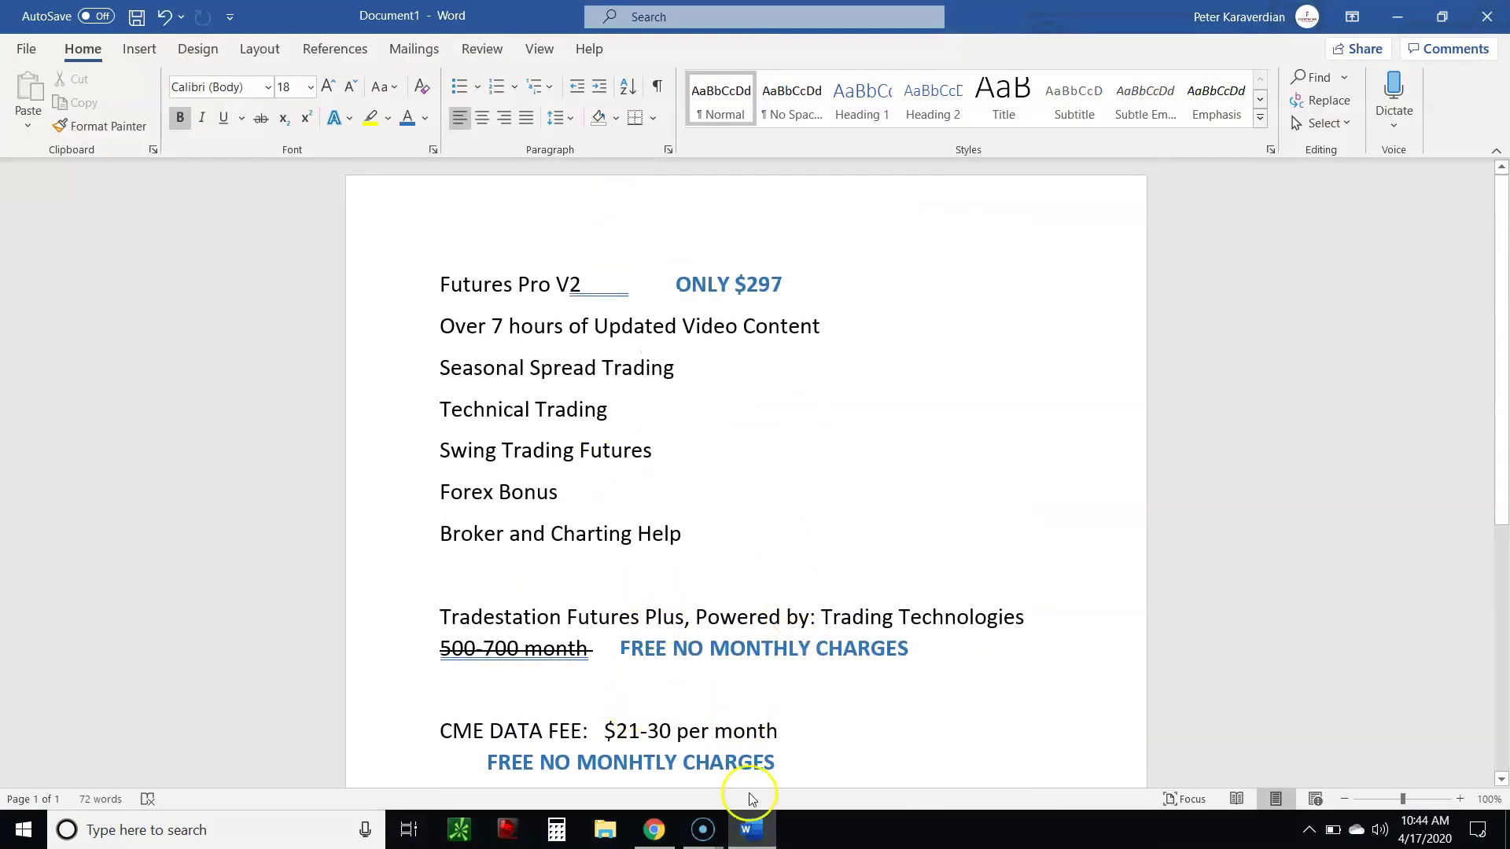
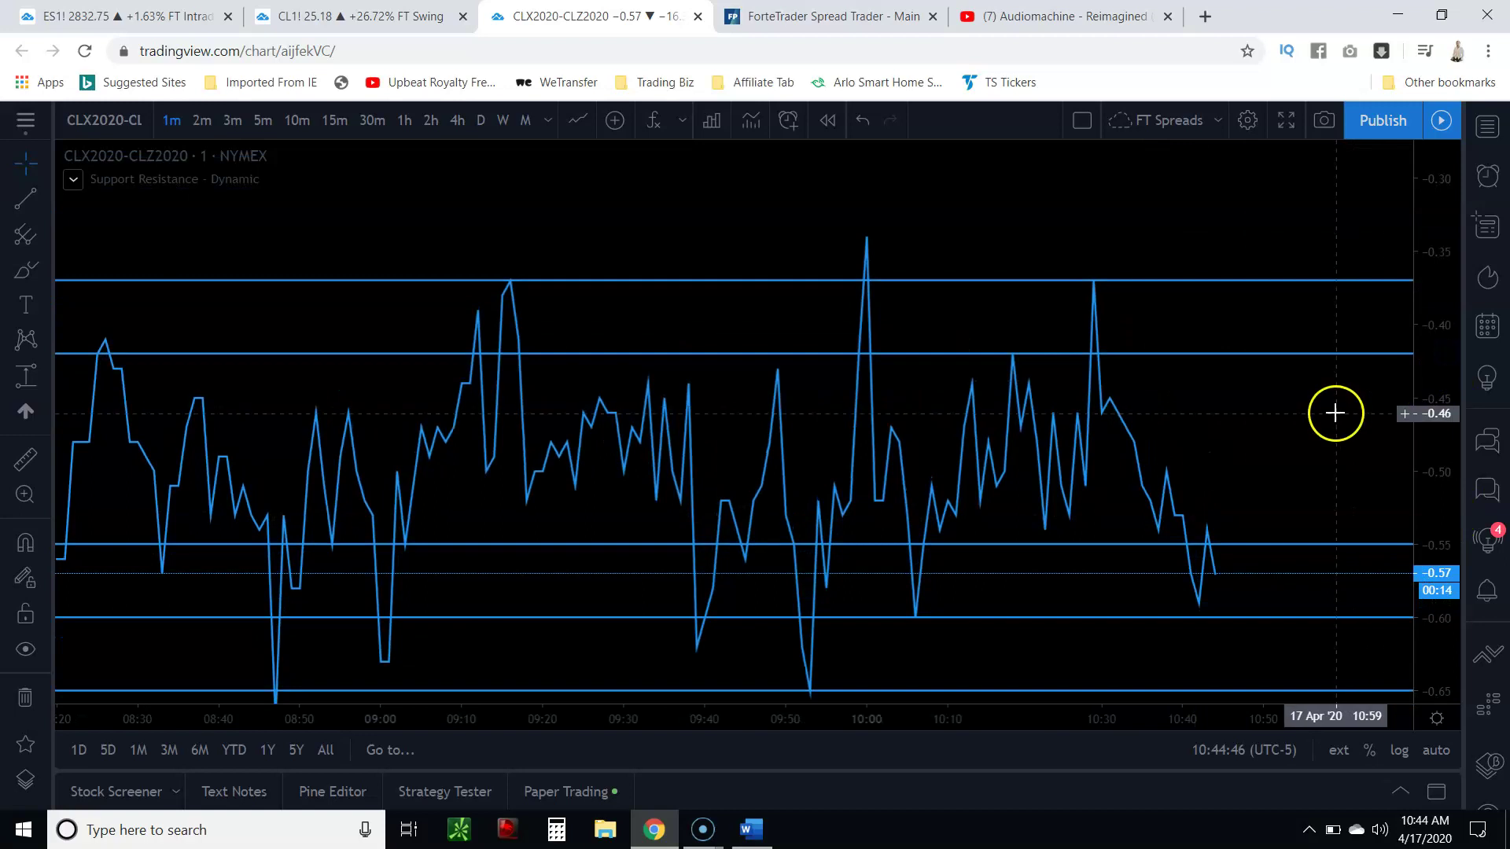
Examine the one-minute CLX2020-CLZ2020 chart over a wider price range and compare it with ForteTrader's Nov20-Dec20 Calendar quotes
left_click_drag(1430, 377, 1431, 511)
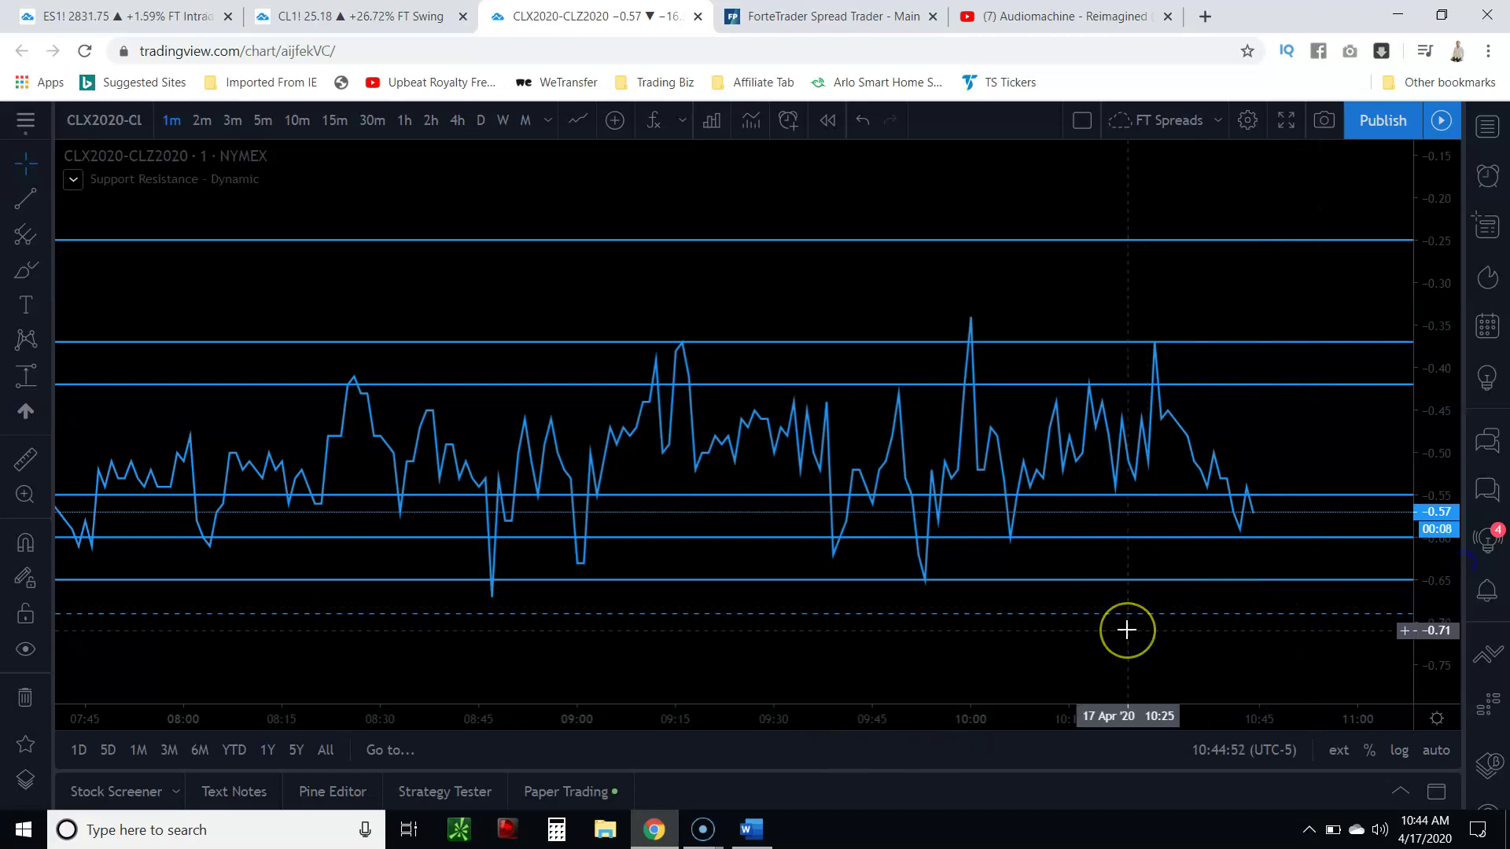
left_click(1210, 567)
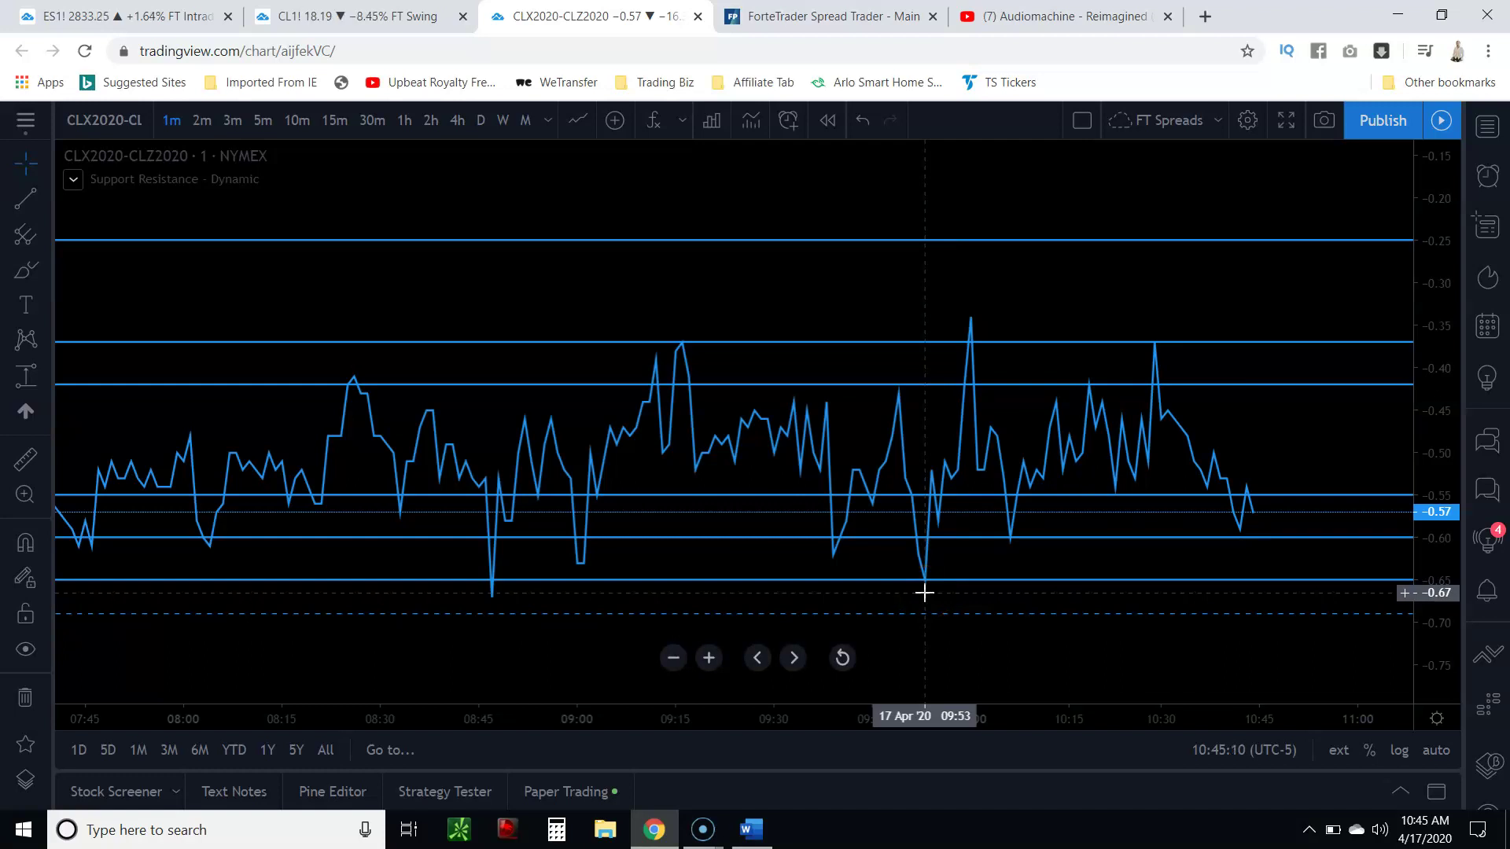
left_click(794, 14)
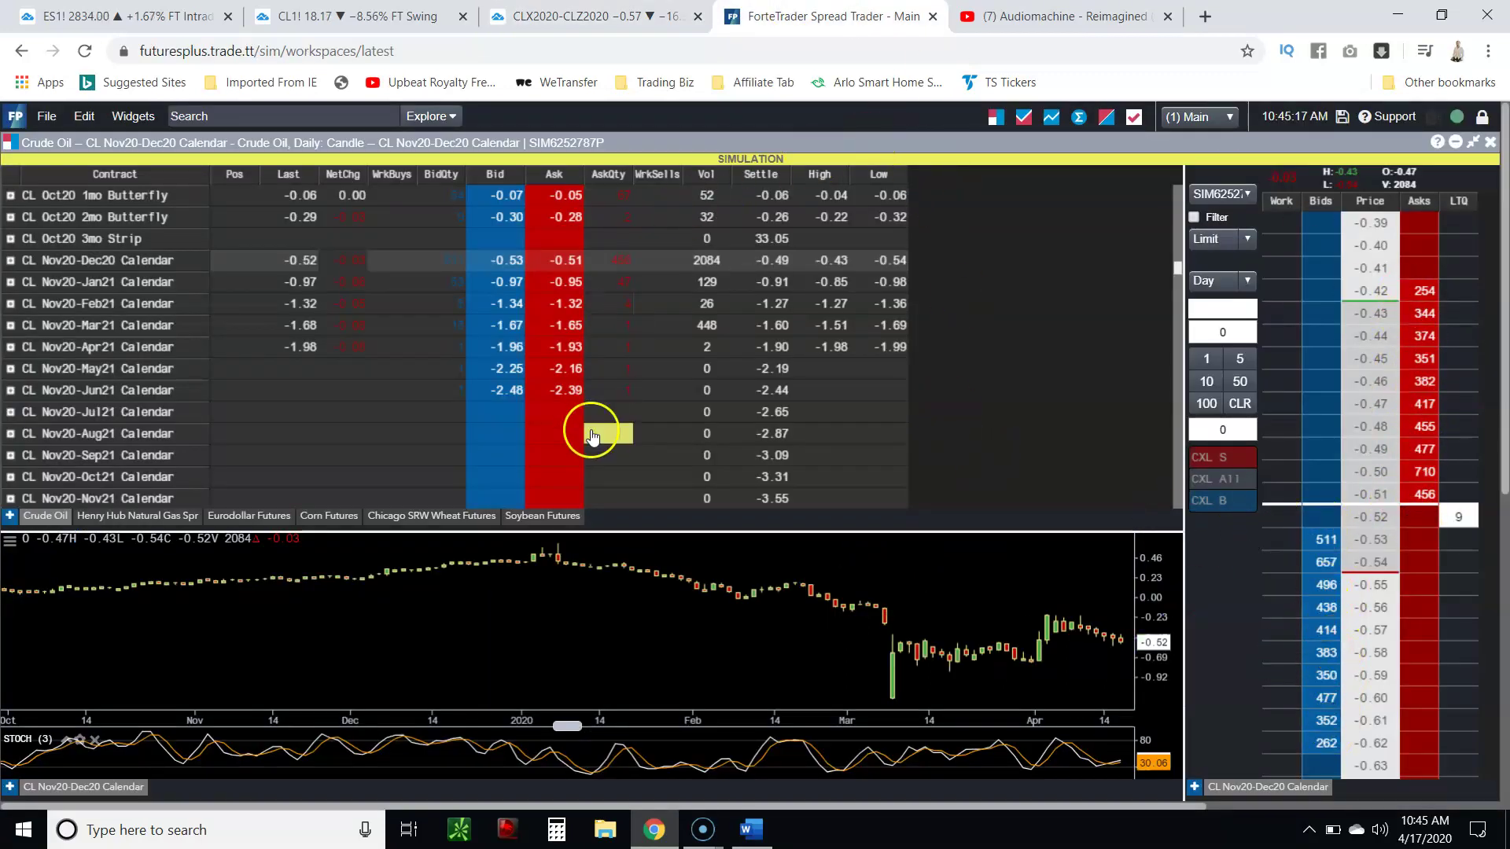
left_click(582, 18)
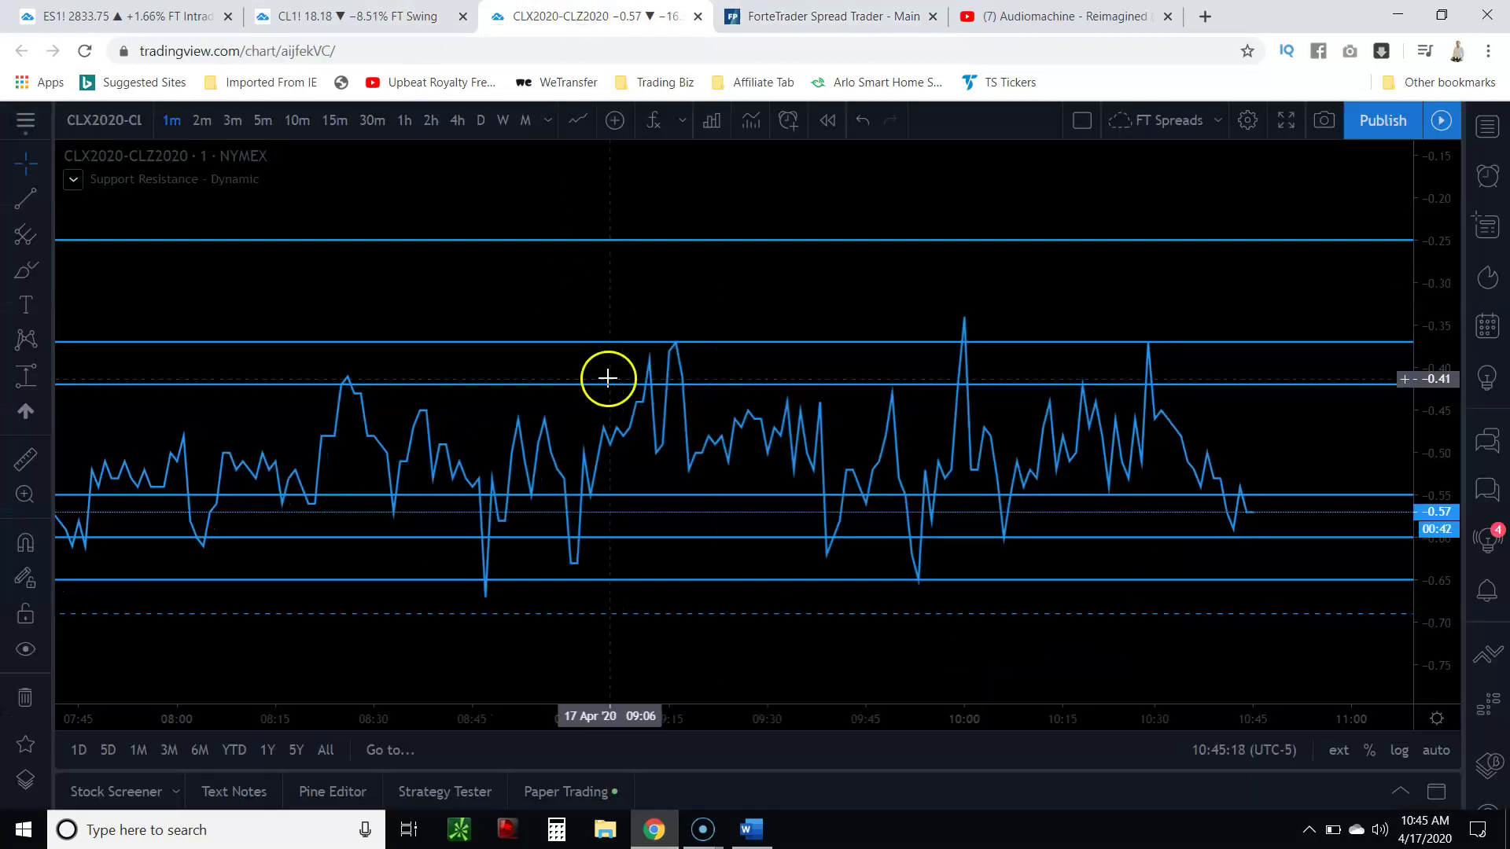
scroll(667, 393, "up", 1)
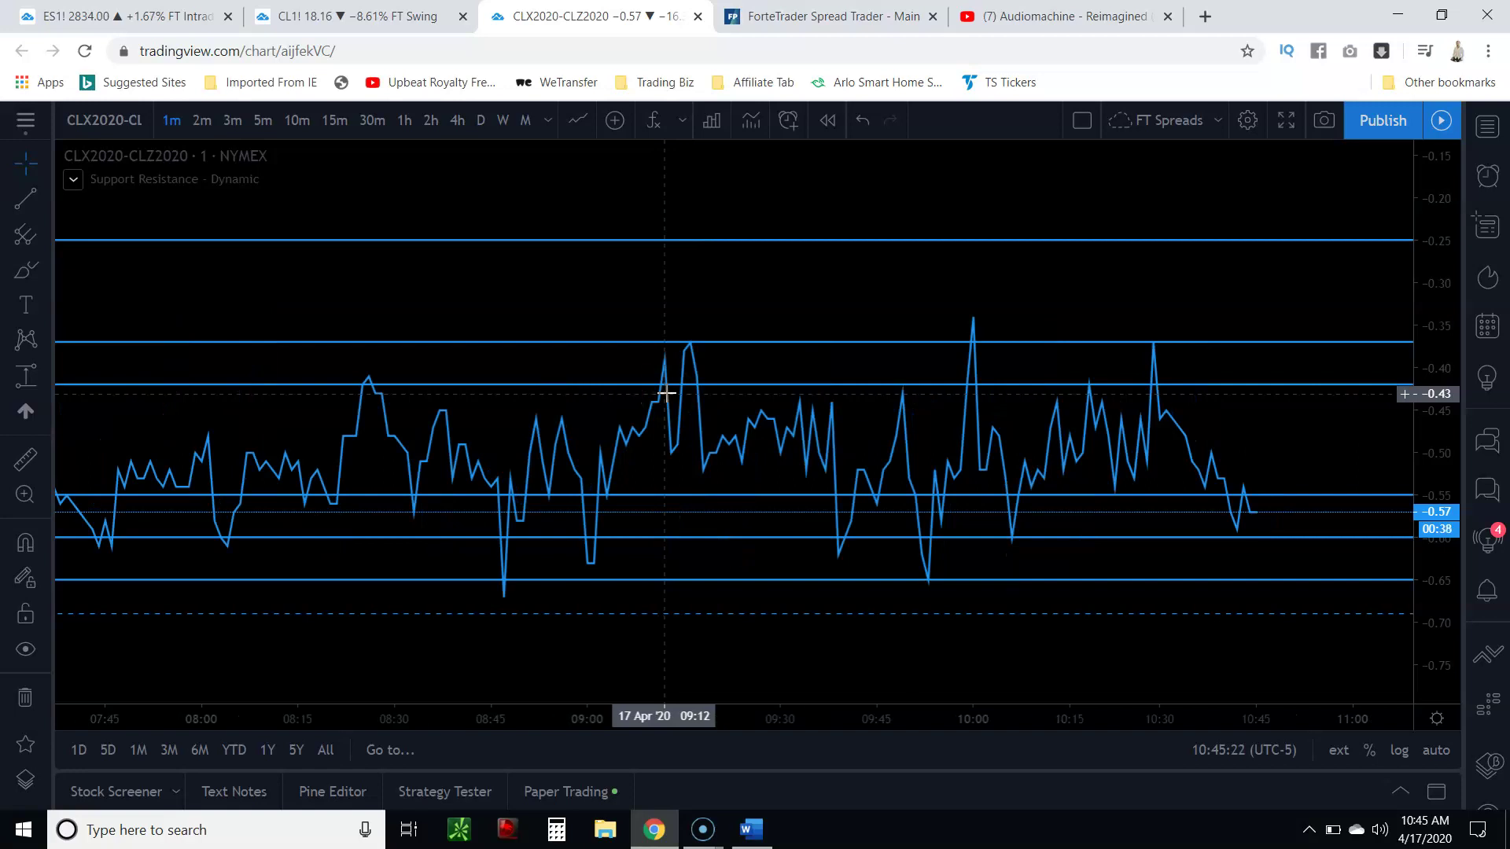
left_click(643, 411)
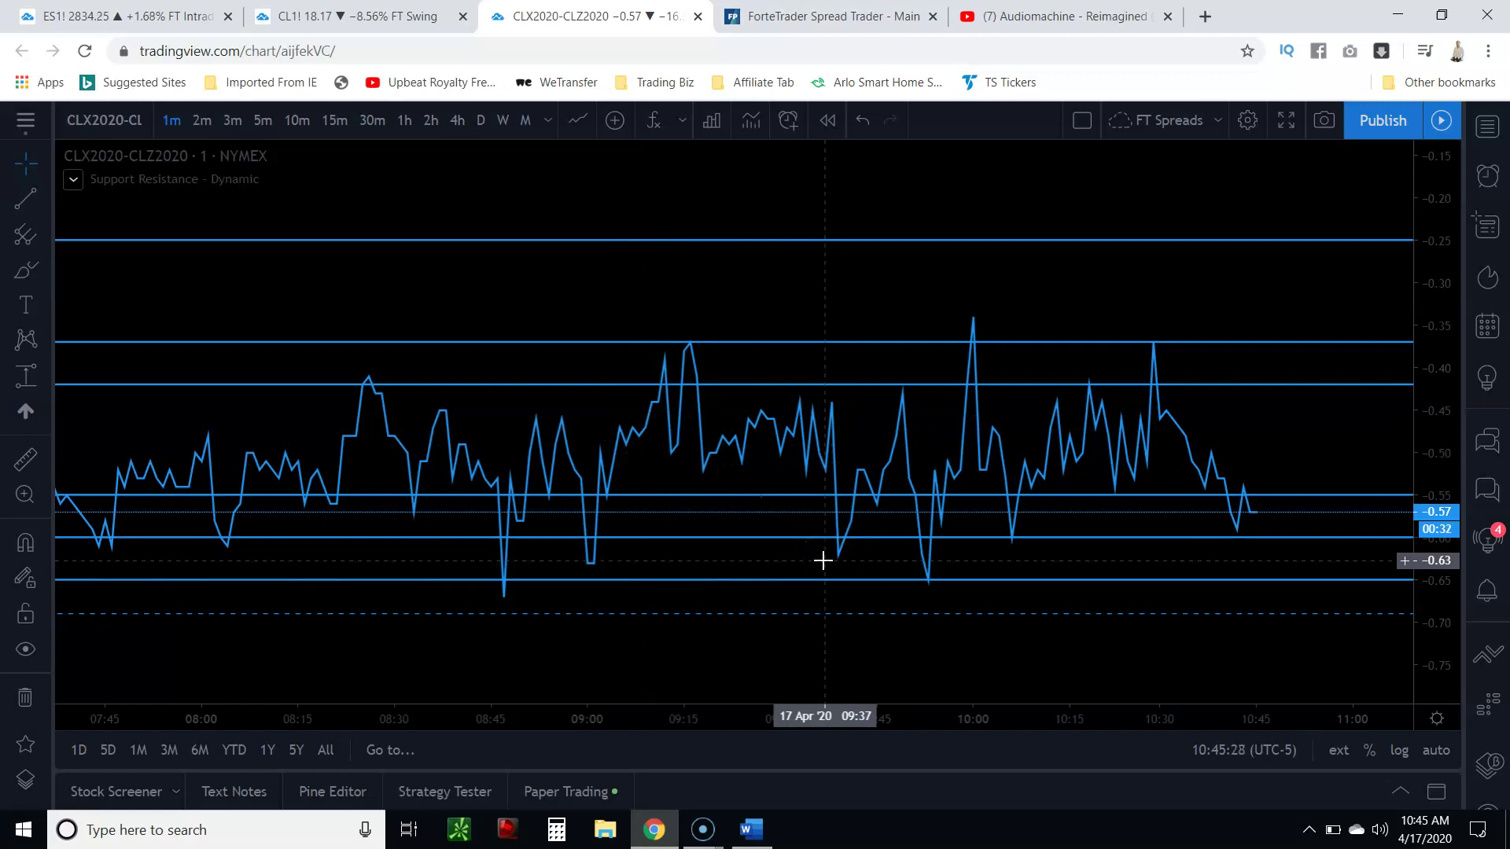
Examine the spread's swings since about 07:00 on 17 April against the horizontal support and resistance lines
left_click_drag(677, 310, 861, 264)
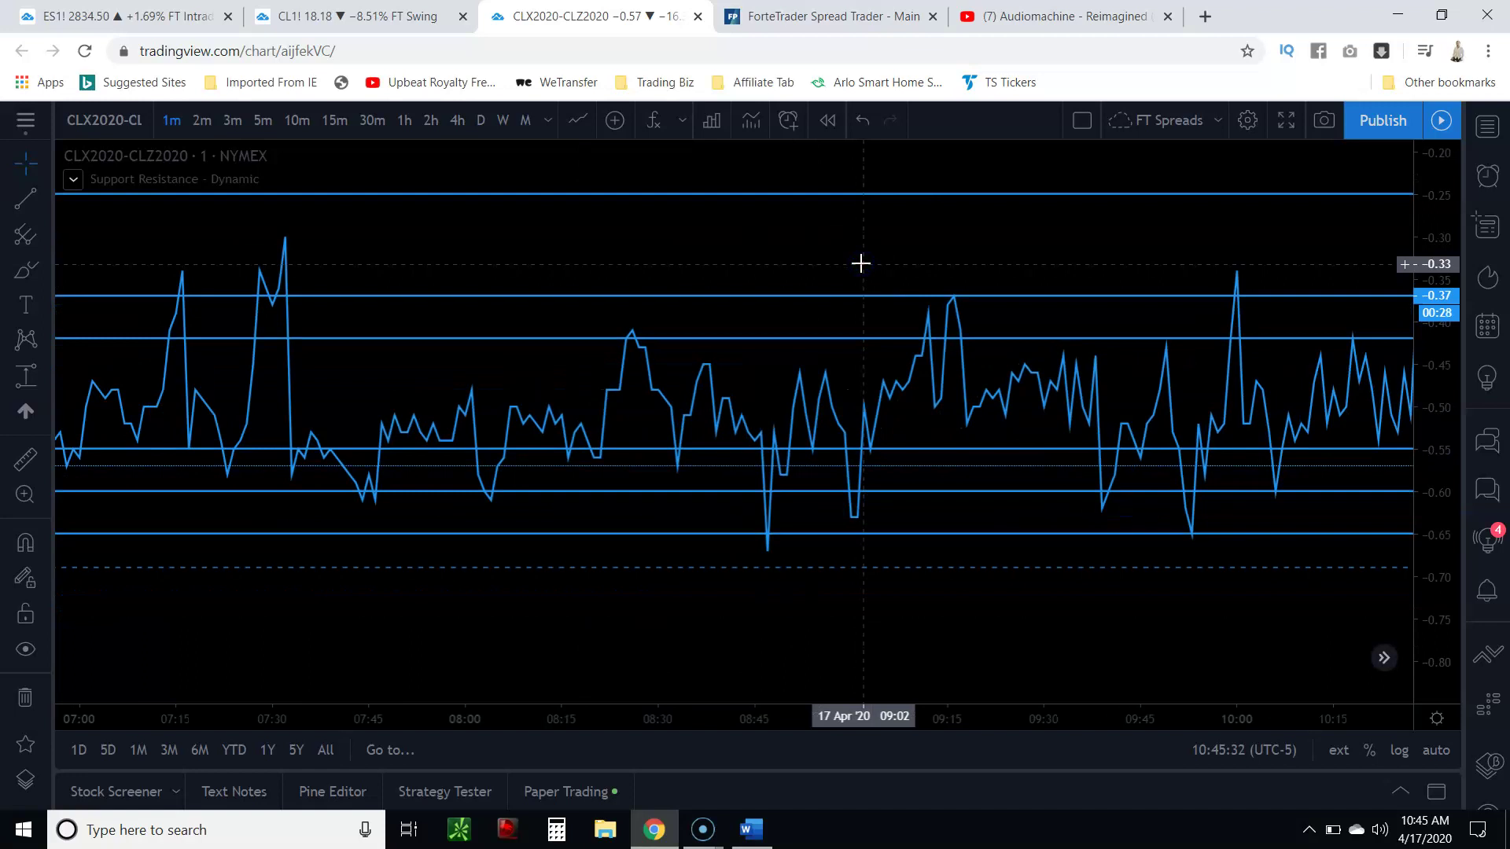
left_click_drag(862, 263, 813, 273)
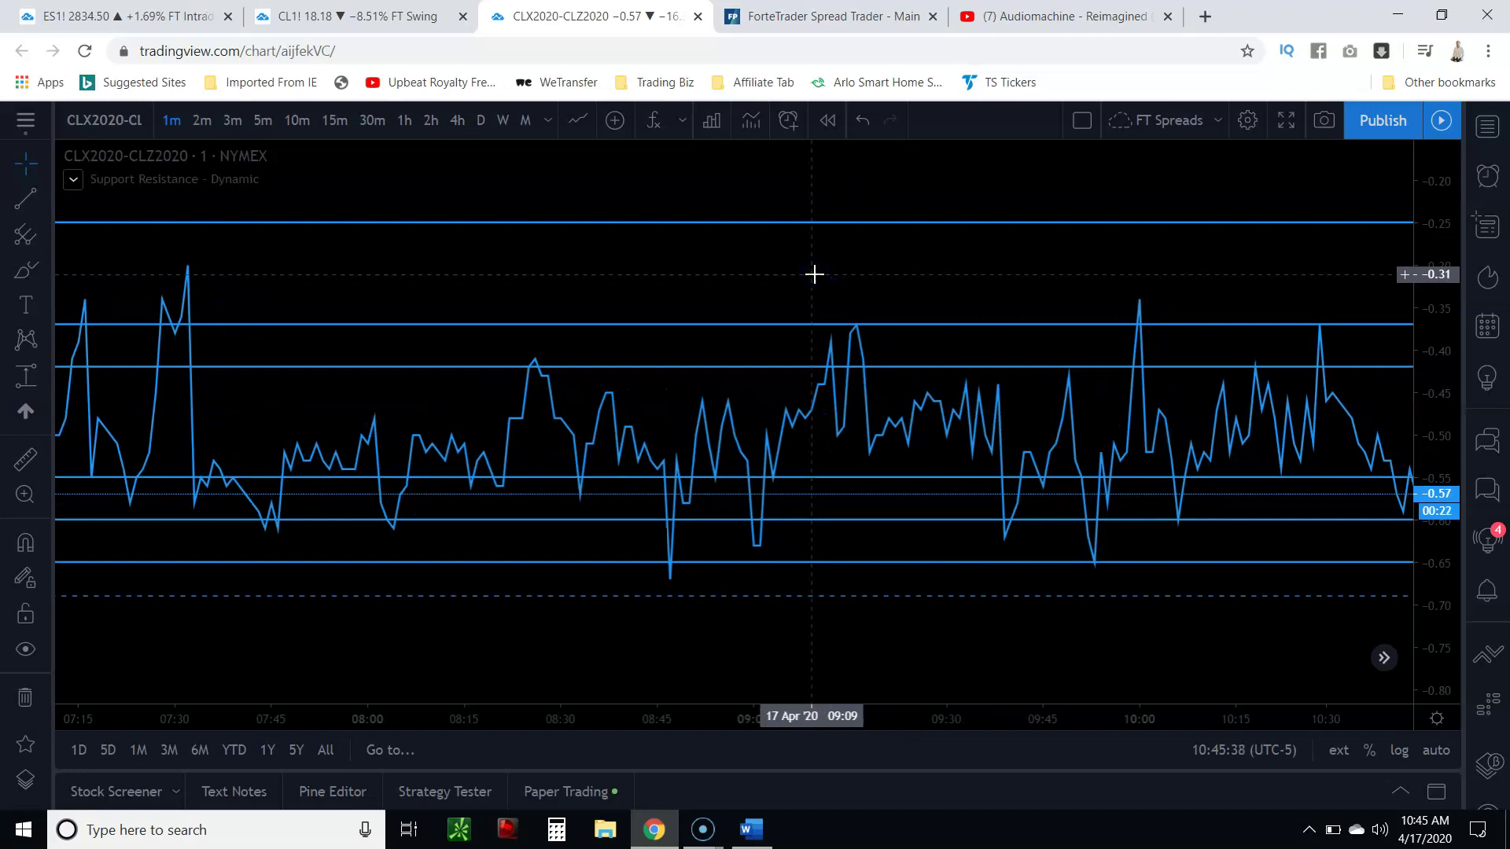
left_click(808, 276)
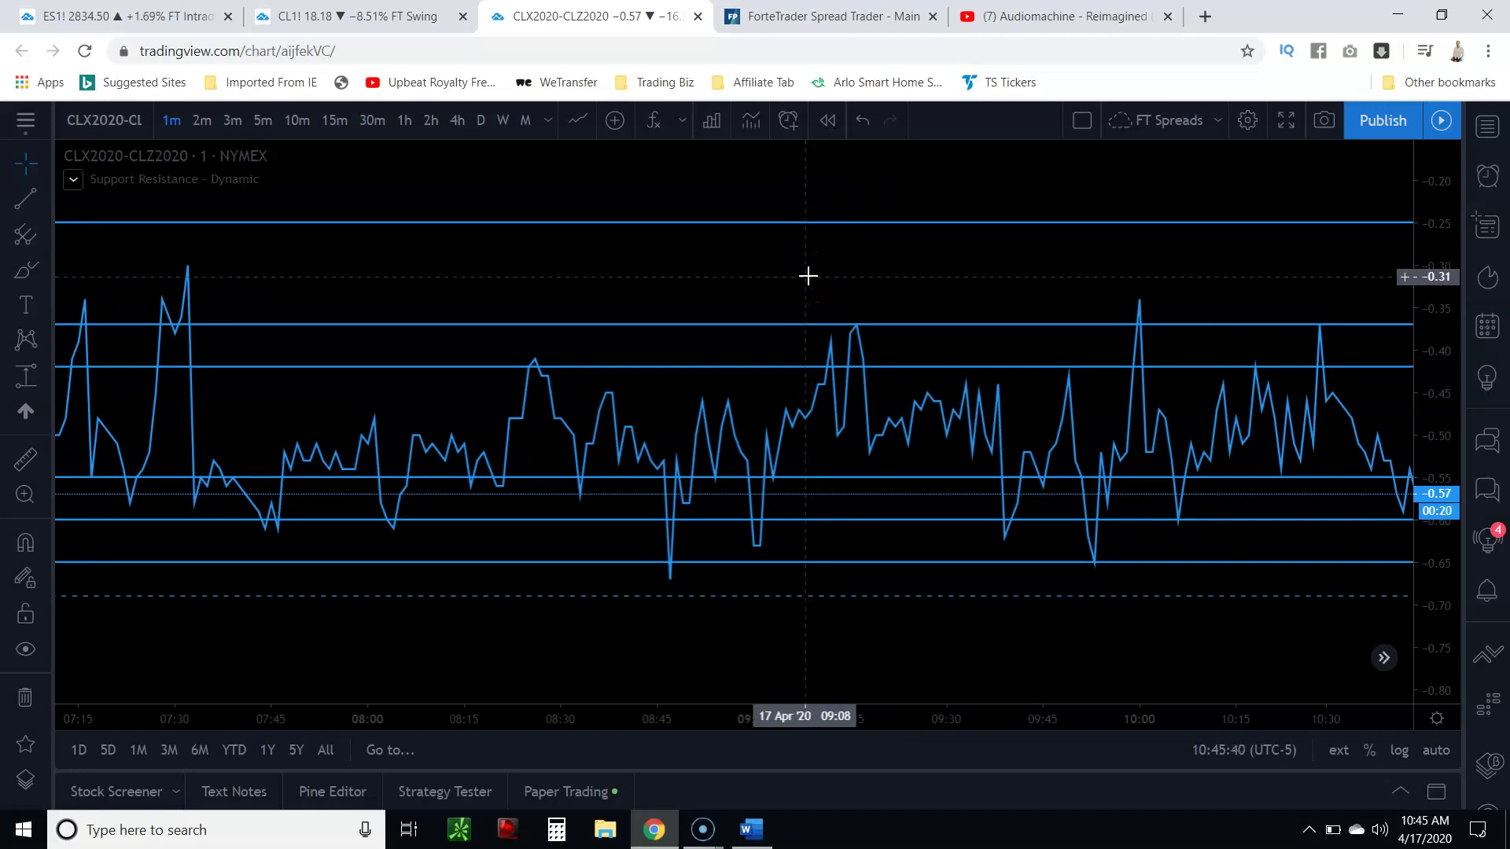
left_click_drag(1085, 256, 765, 249)
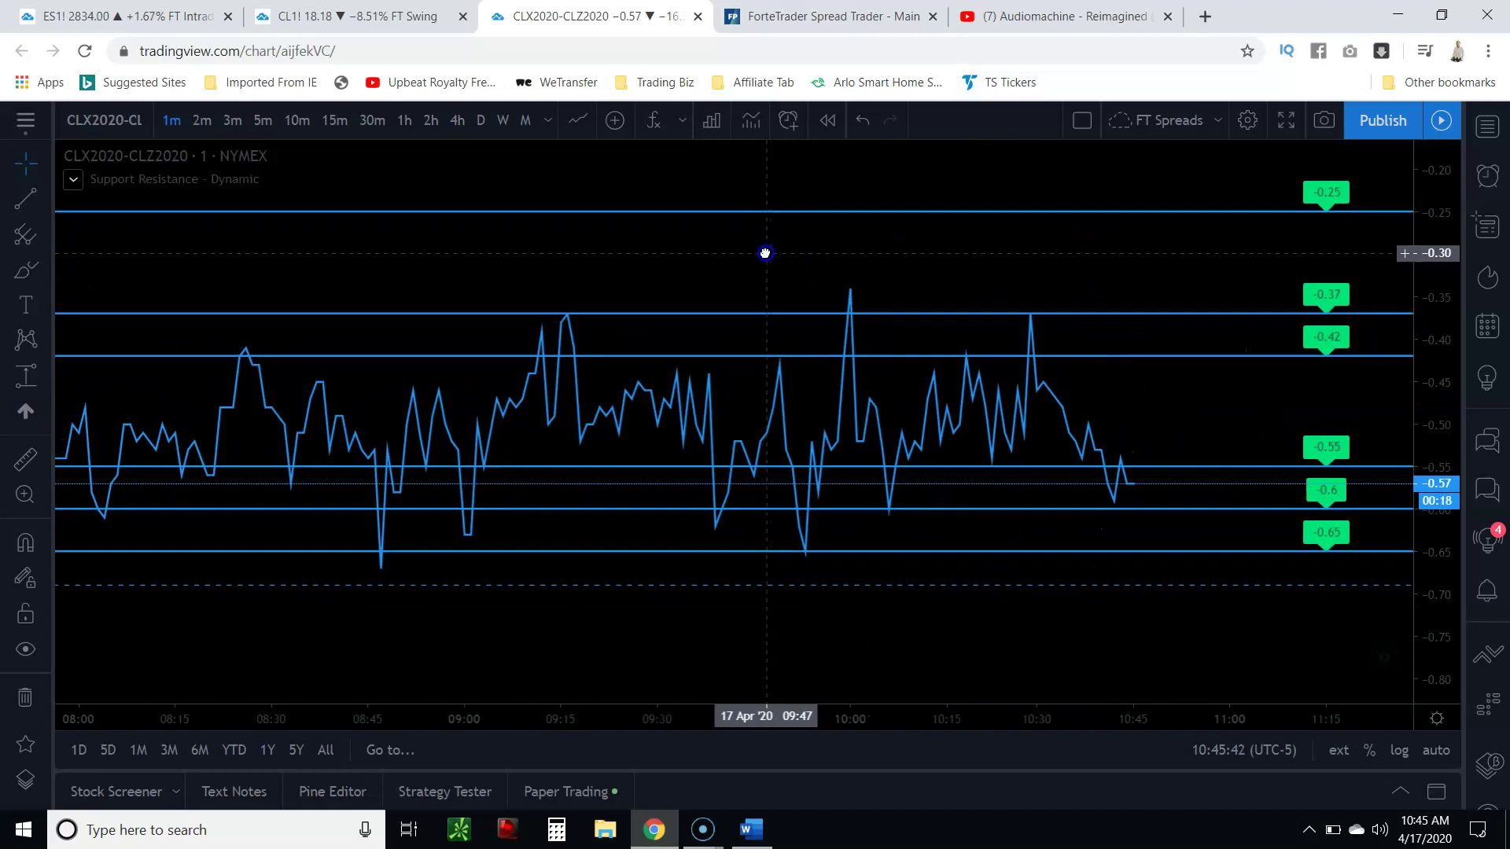
left_click(635, 277)
left_click_drag(635, 277, 809, 259)
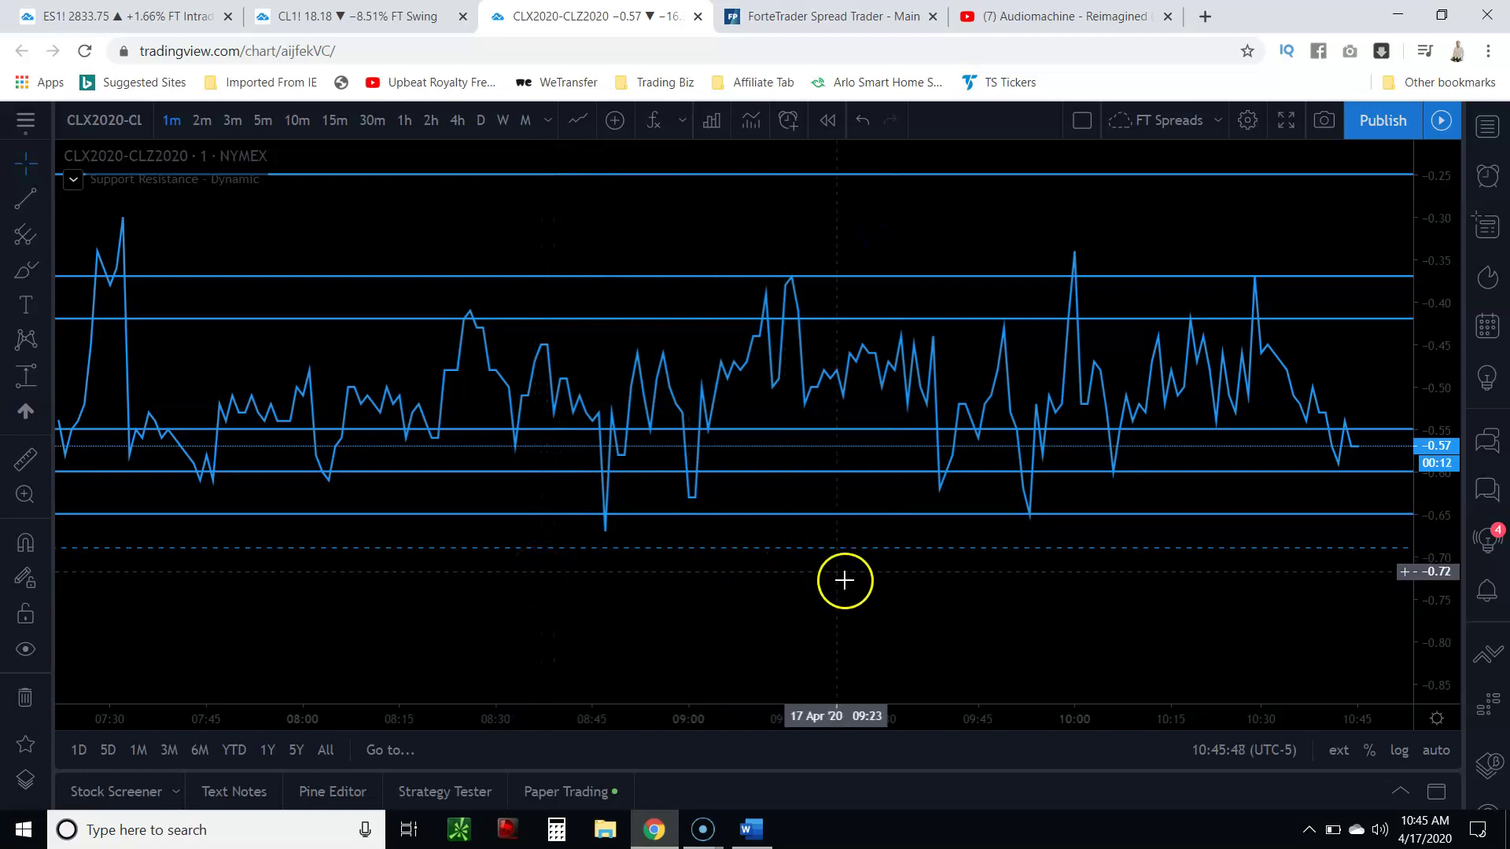
scroll(876, 603, "up", 2)
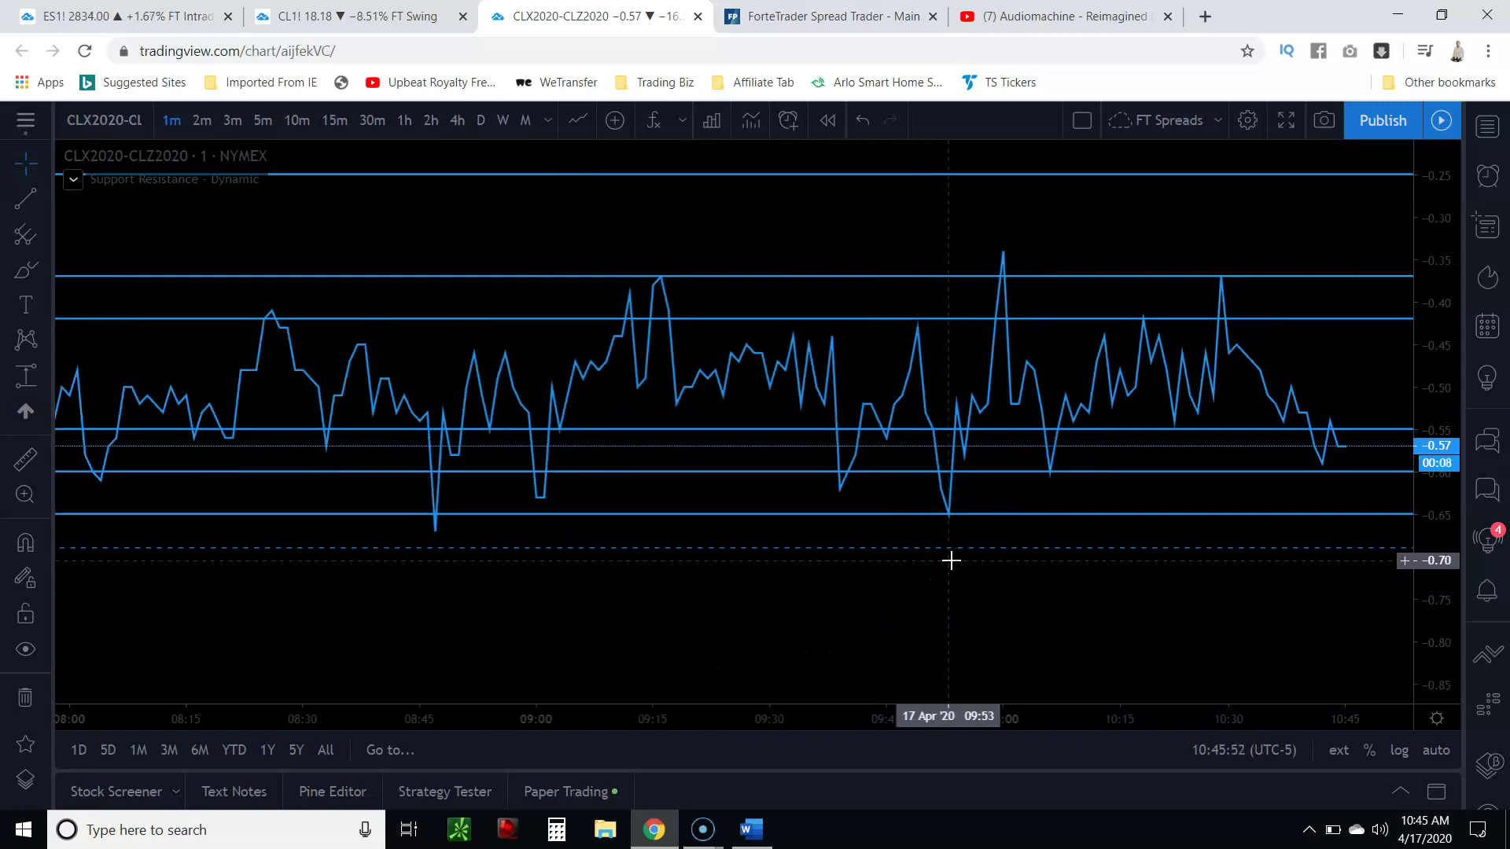
left_click(1021, 509)
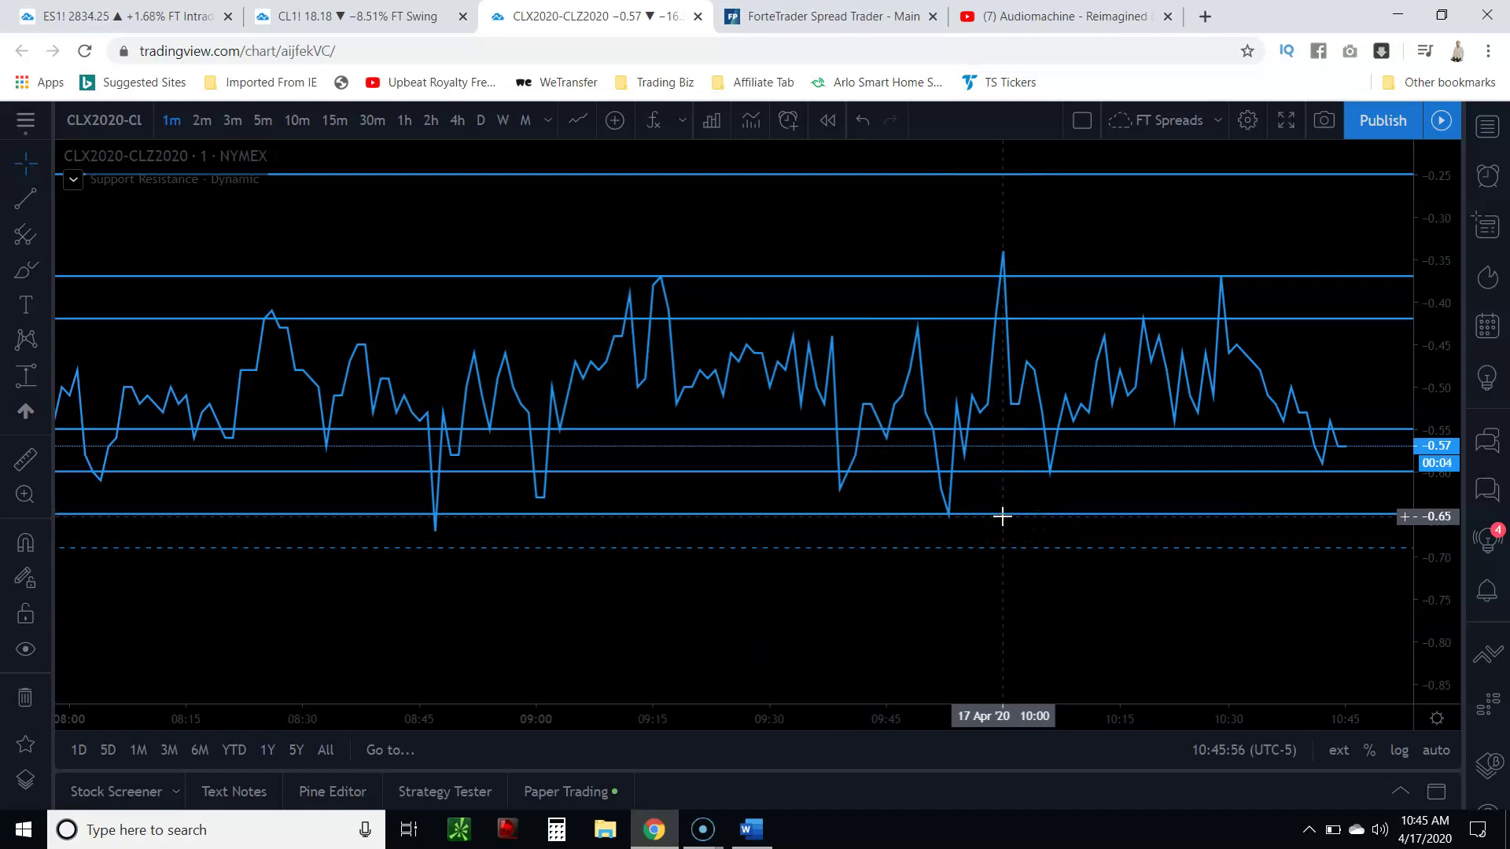
Inspect the spread's swings from about 09:00 to 10:45 more closely, enlarging both the time and price scales
left_click(973, 539)
scroll(1156, 519, "up", 2)
left_click_drag(1448, 482, 1420, 341)
scroll(1234, 512, "up", 2)
left_click_drag(1250, 327, 1257, 352)
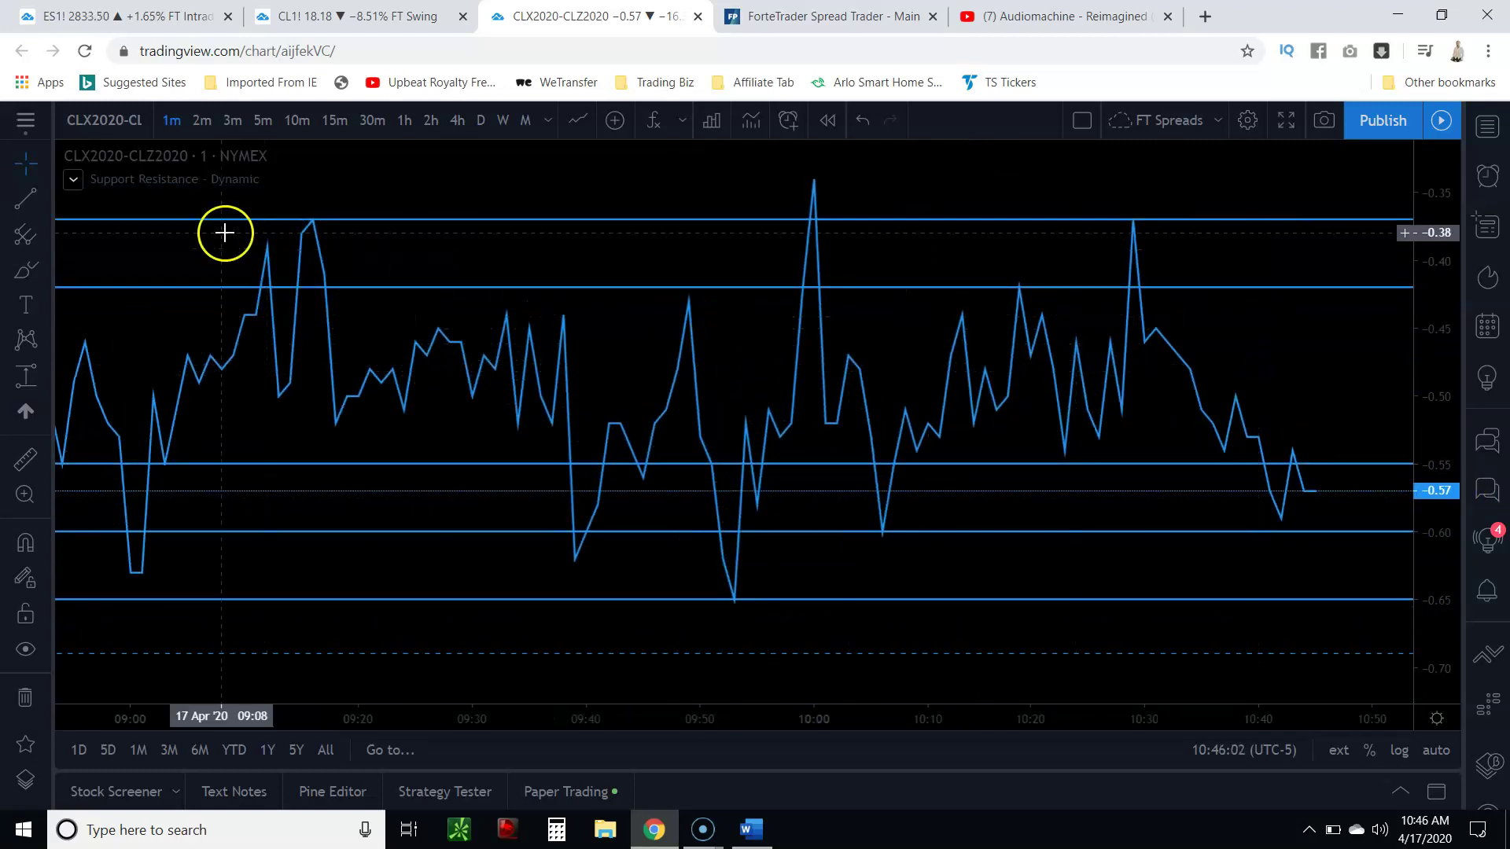
Collapse the Support Resistance - Dynamic indicator legend and examine the one-minute spread chart's price levels
left_click(82, 182)
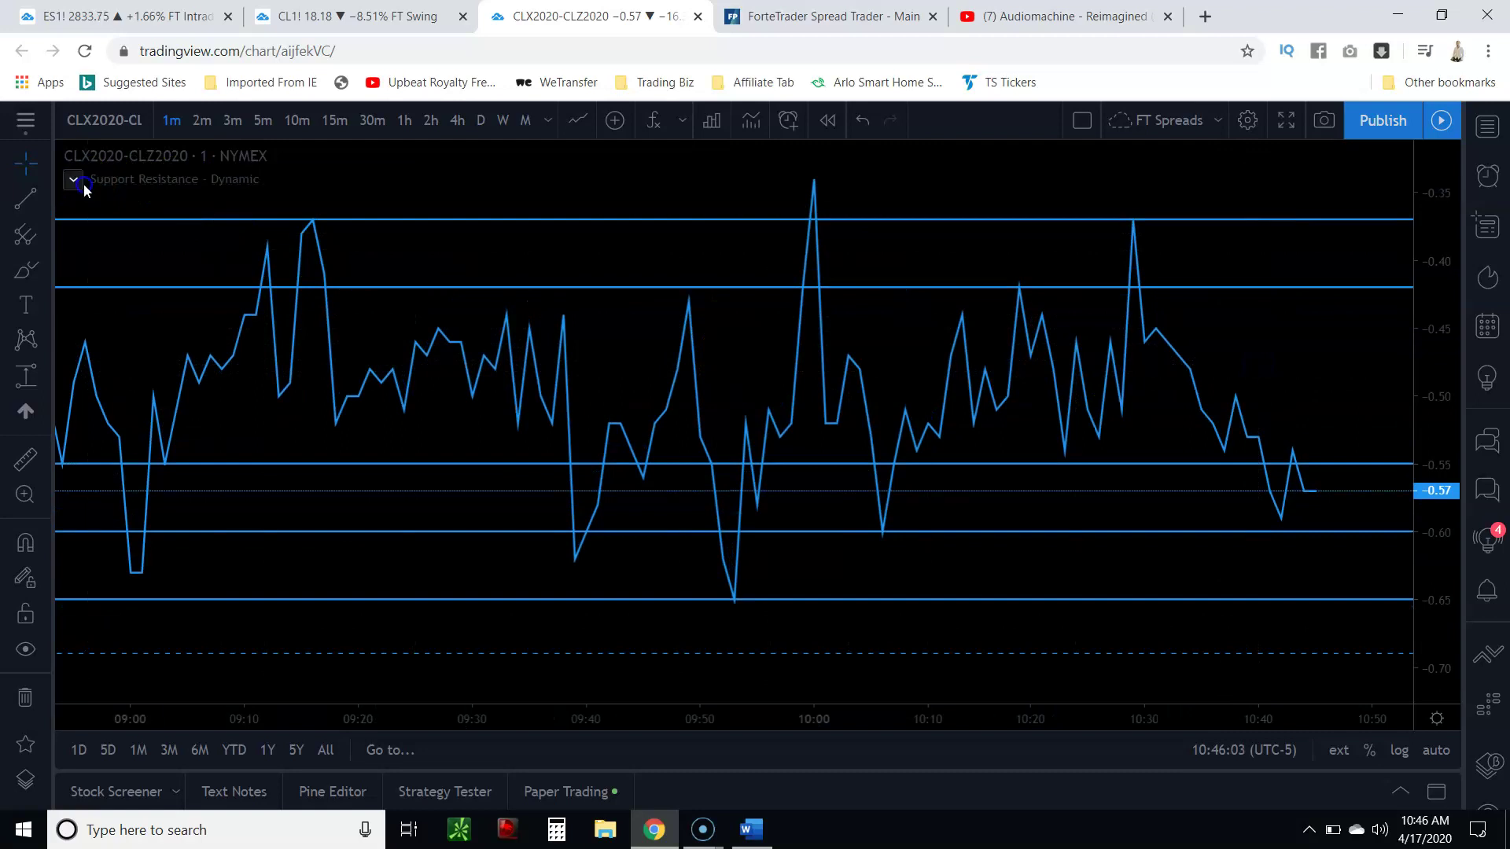
left_click(364, 298)
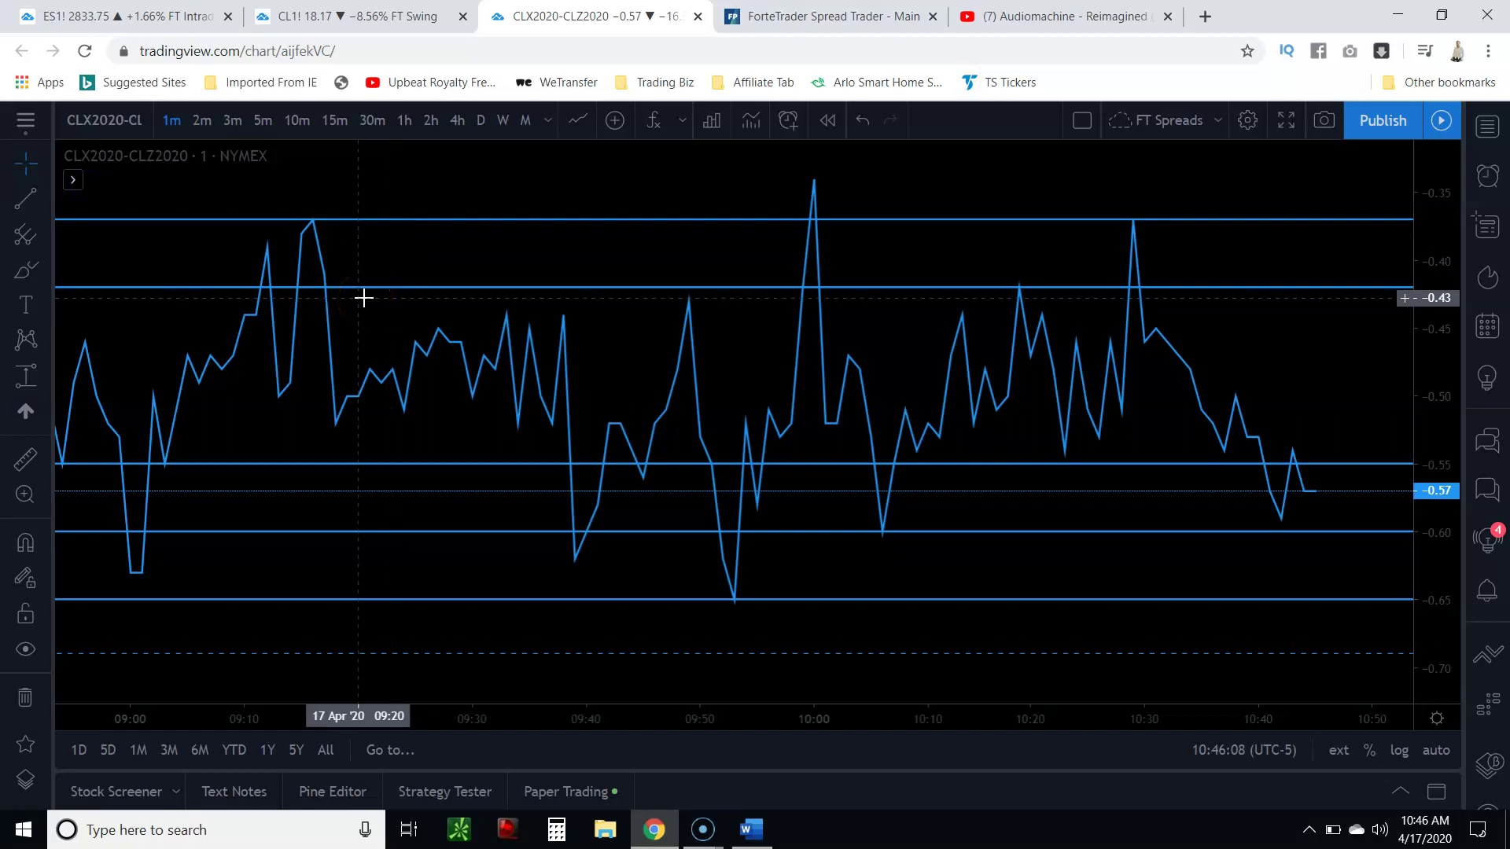
left_click(360, 297)
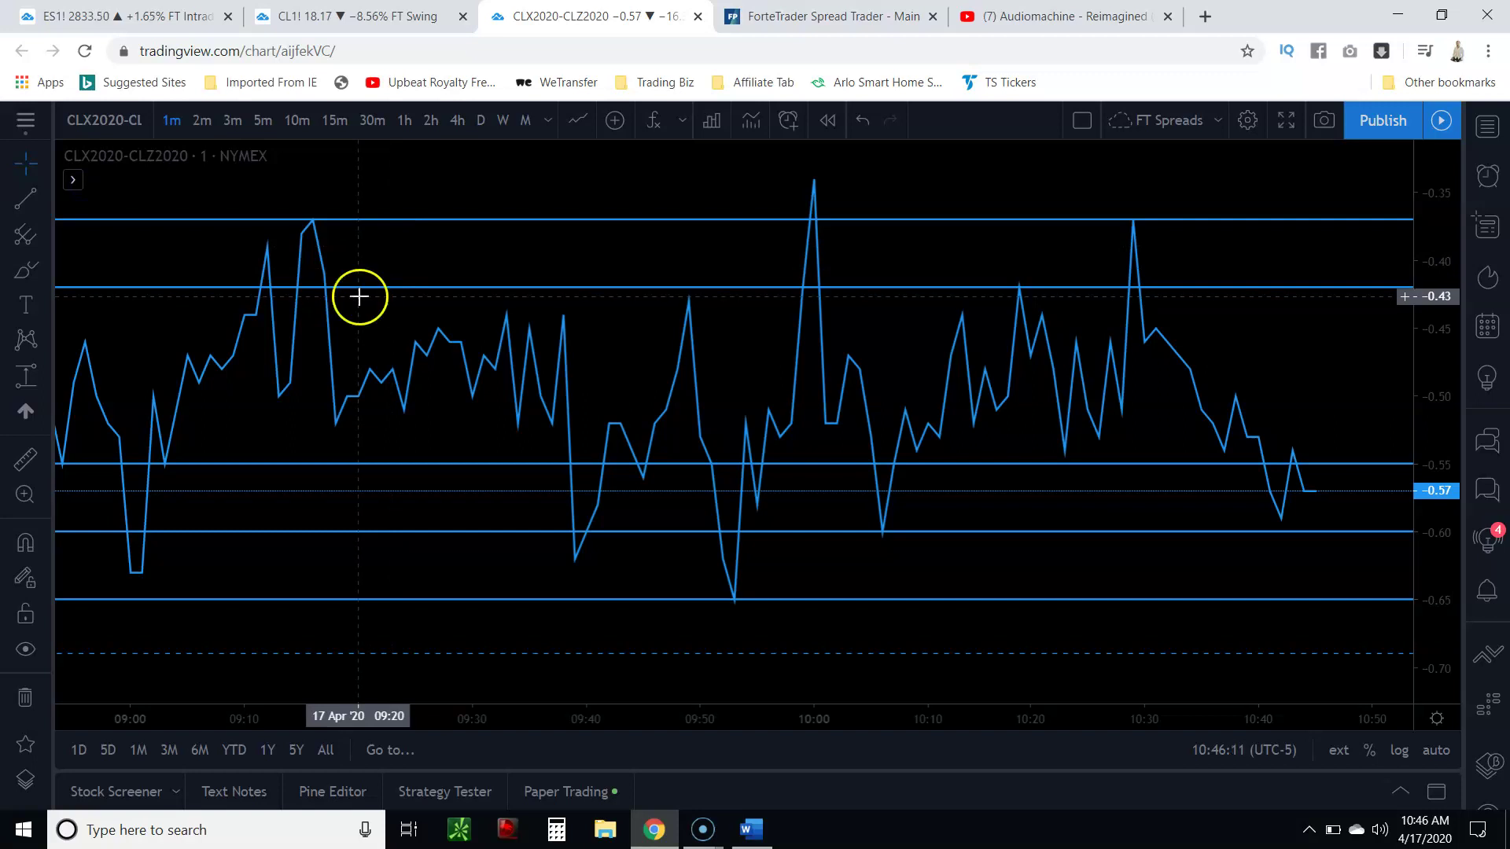
left_click(464, 250)
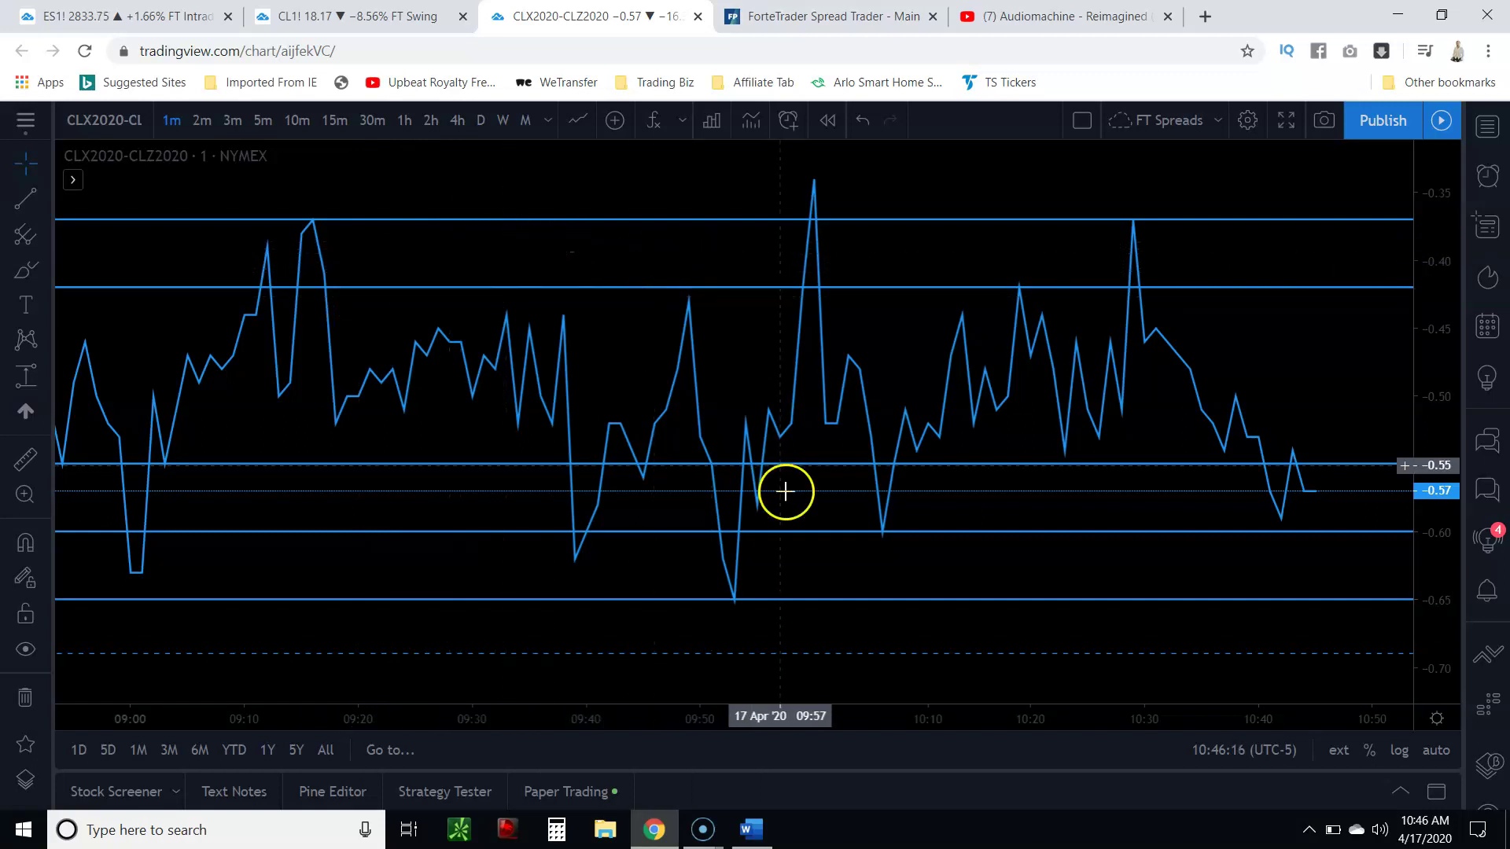